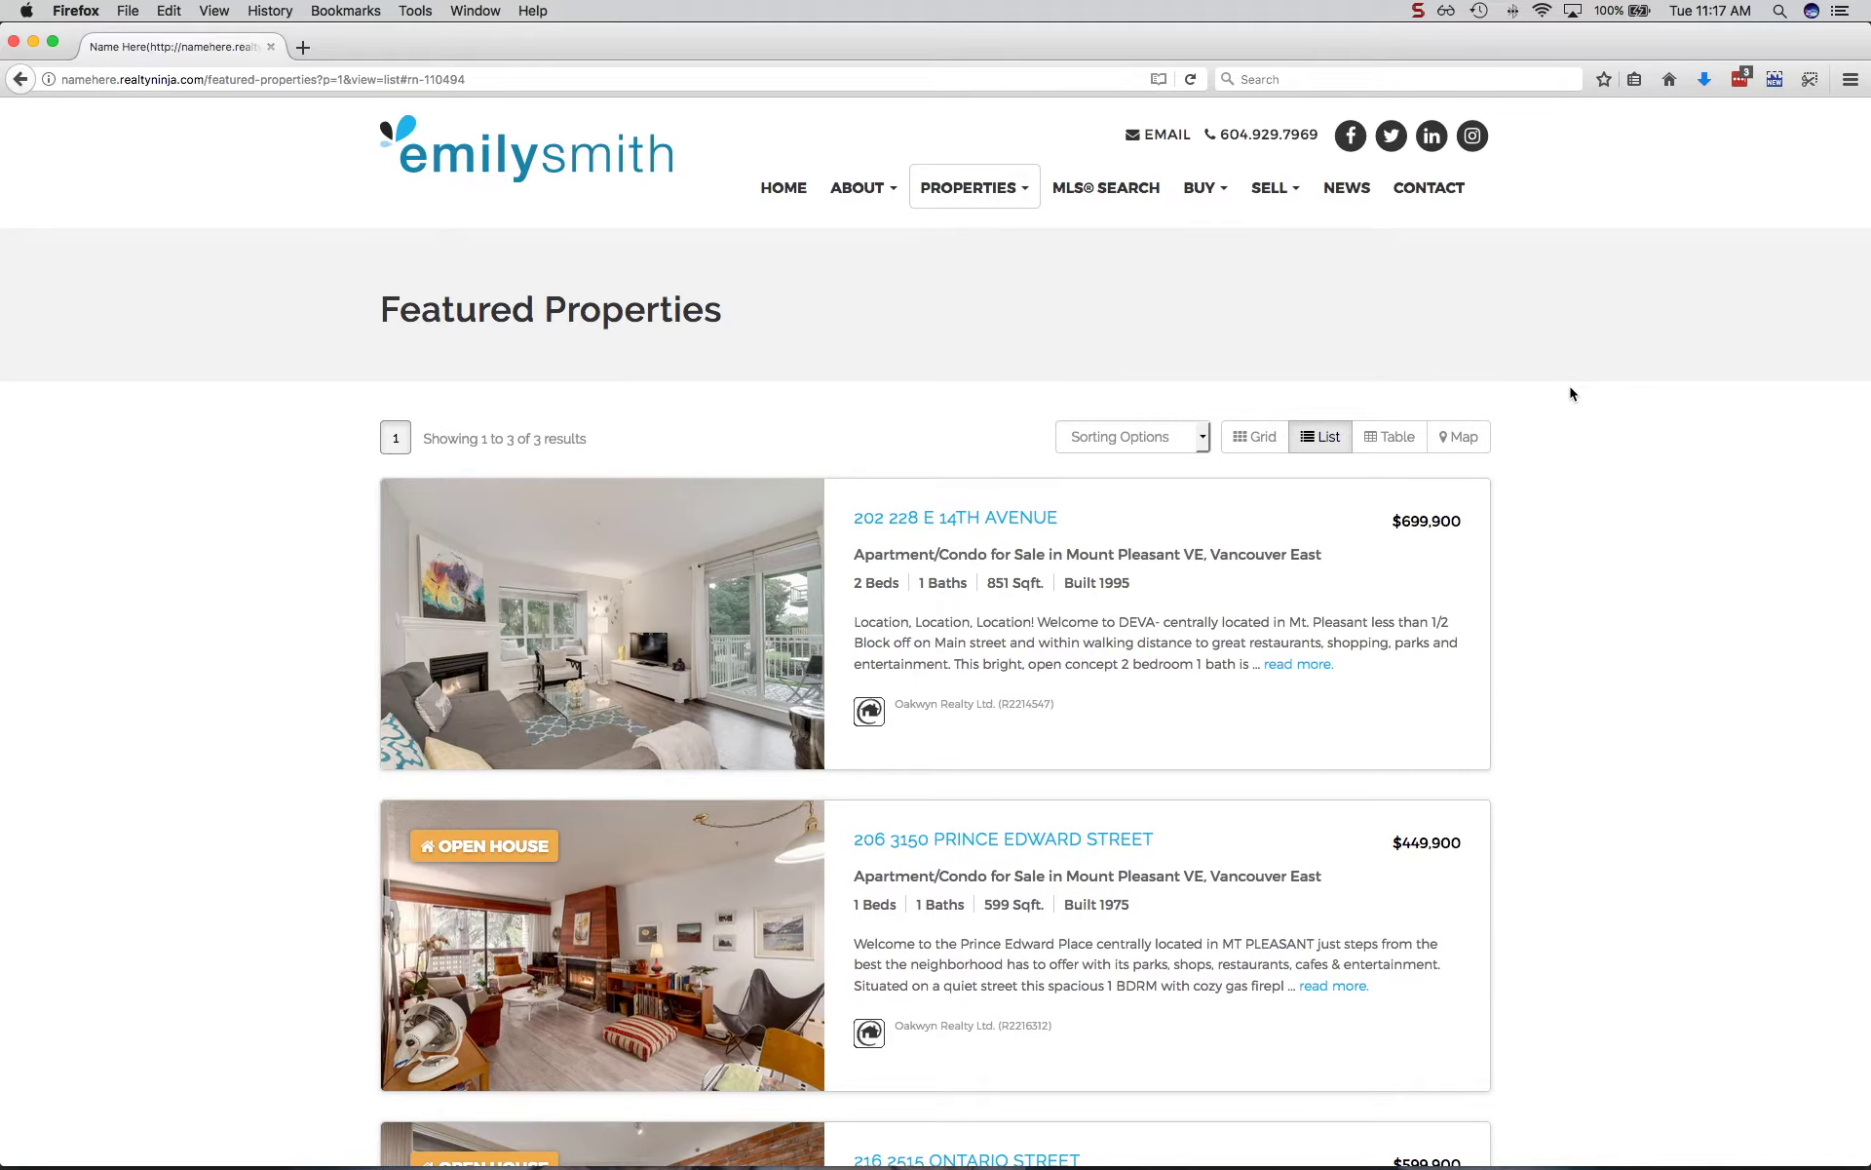
# Change the site address path to login/ to load the login page.
pyautogui.scroll(-5, 1571, 393)
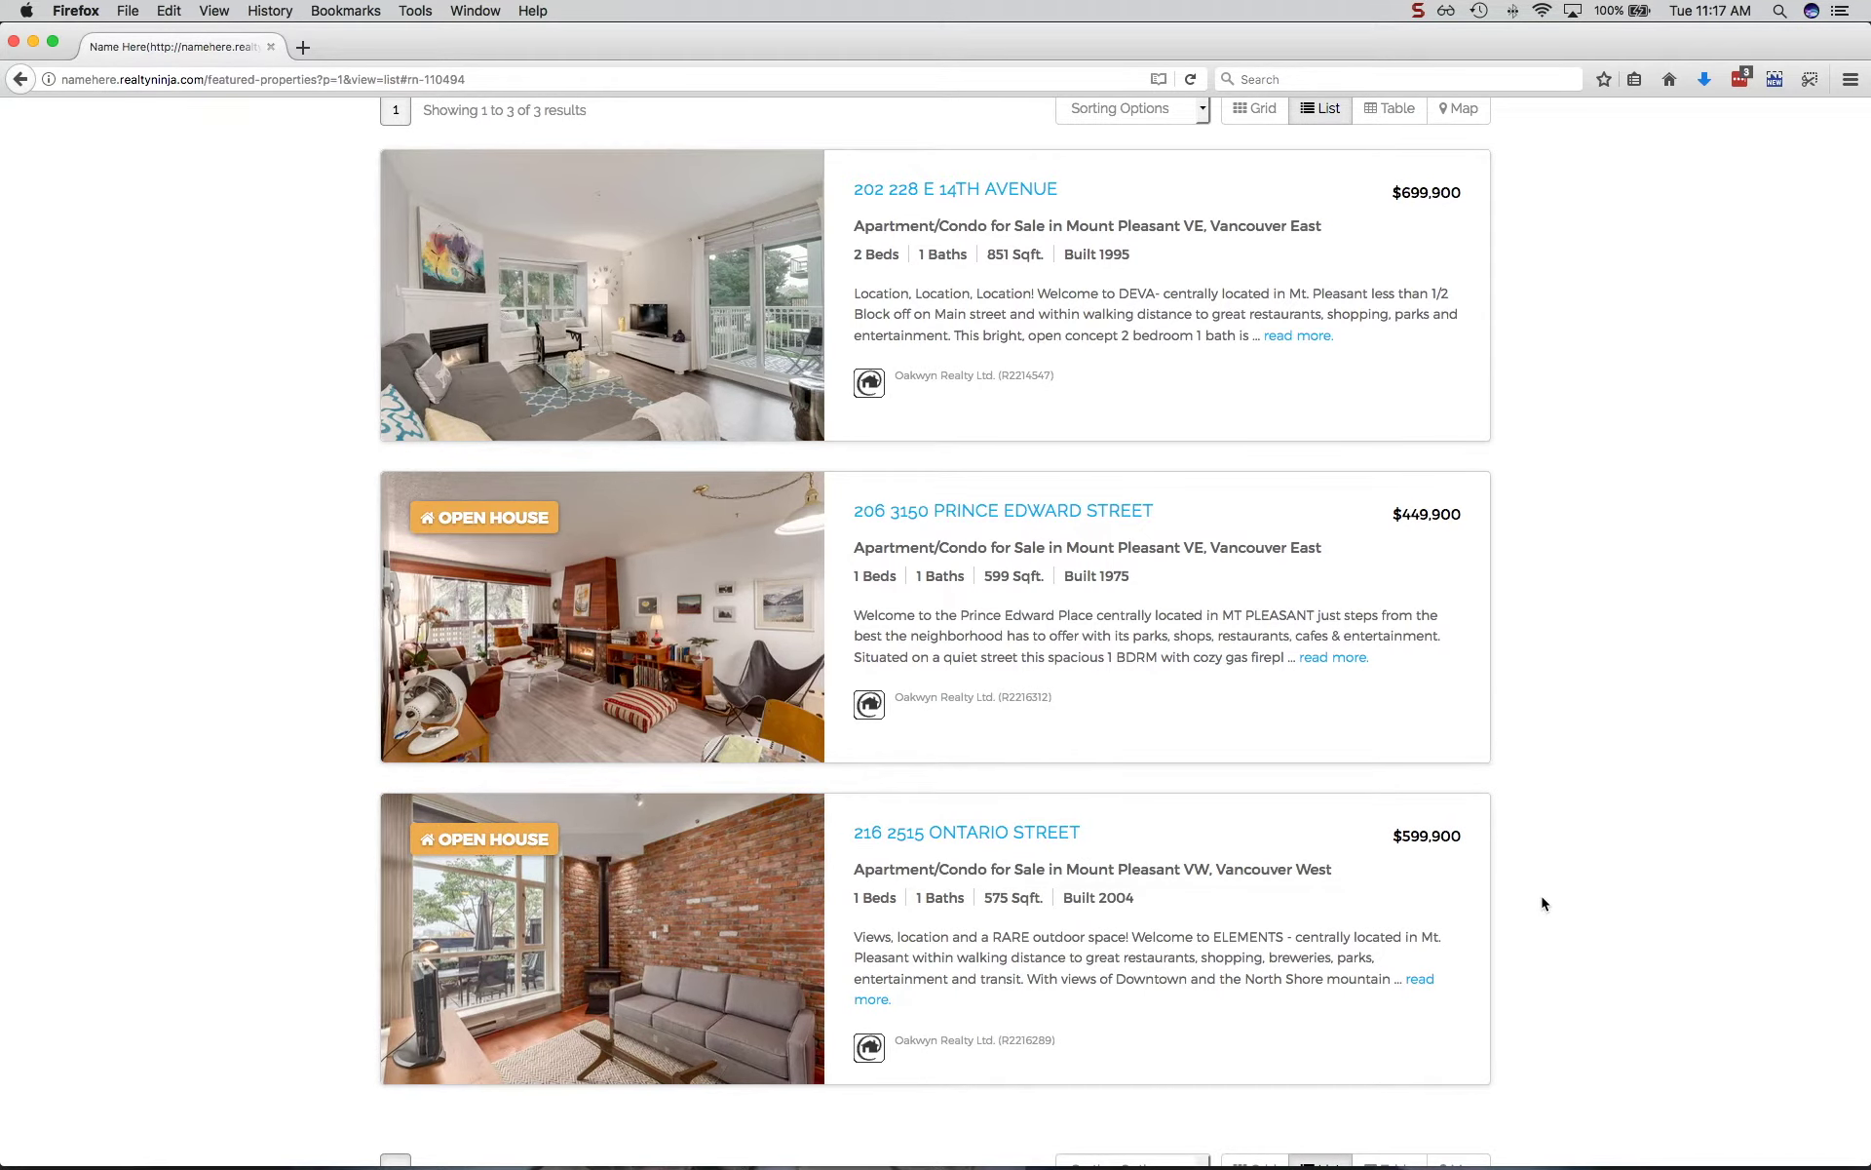
pyautogui.scroll(4, 1541, 902)
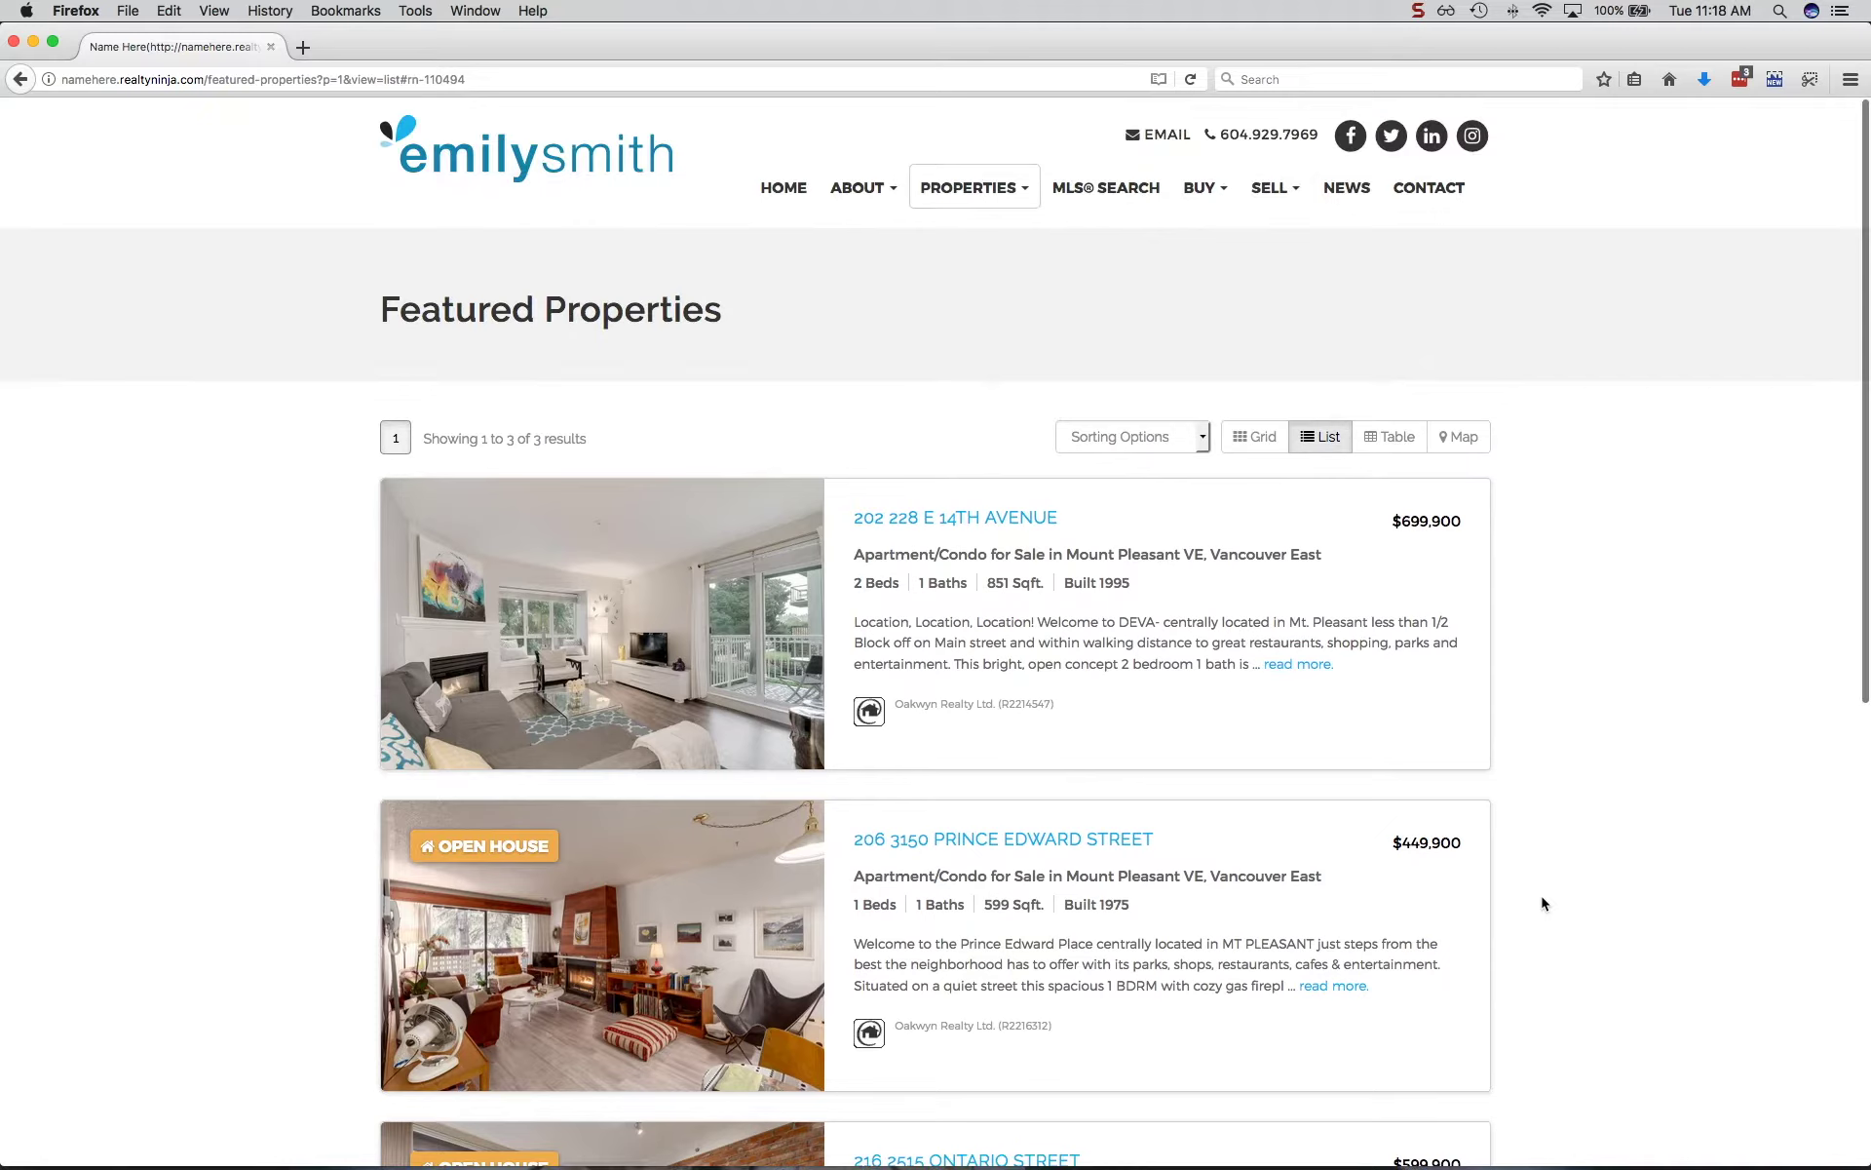
pyautogui.click(209, 79)
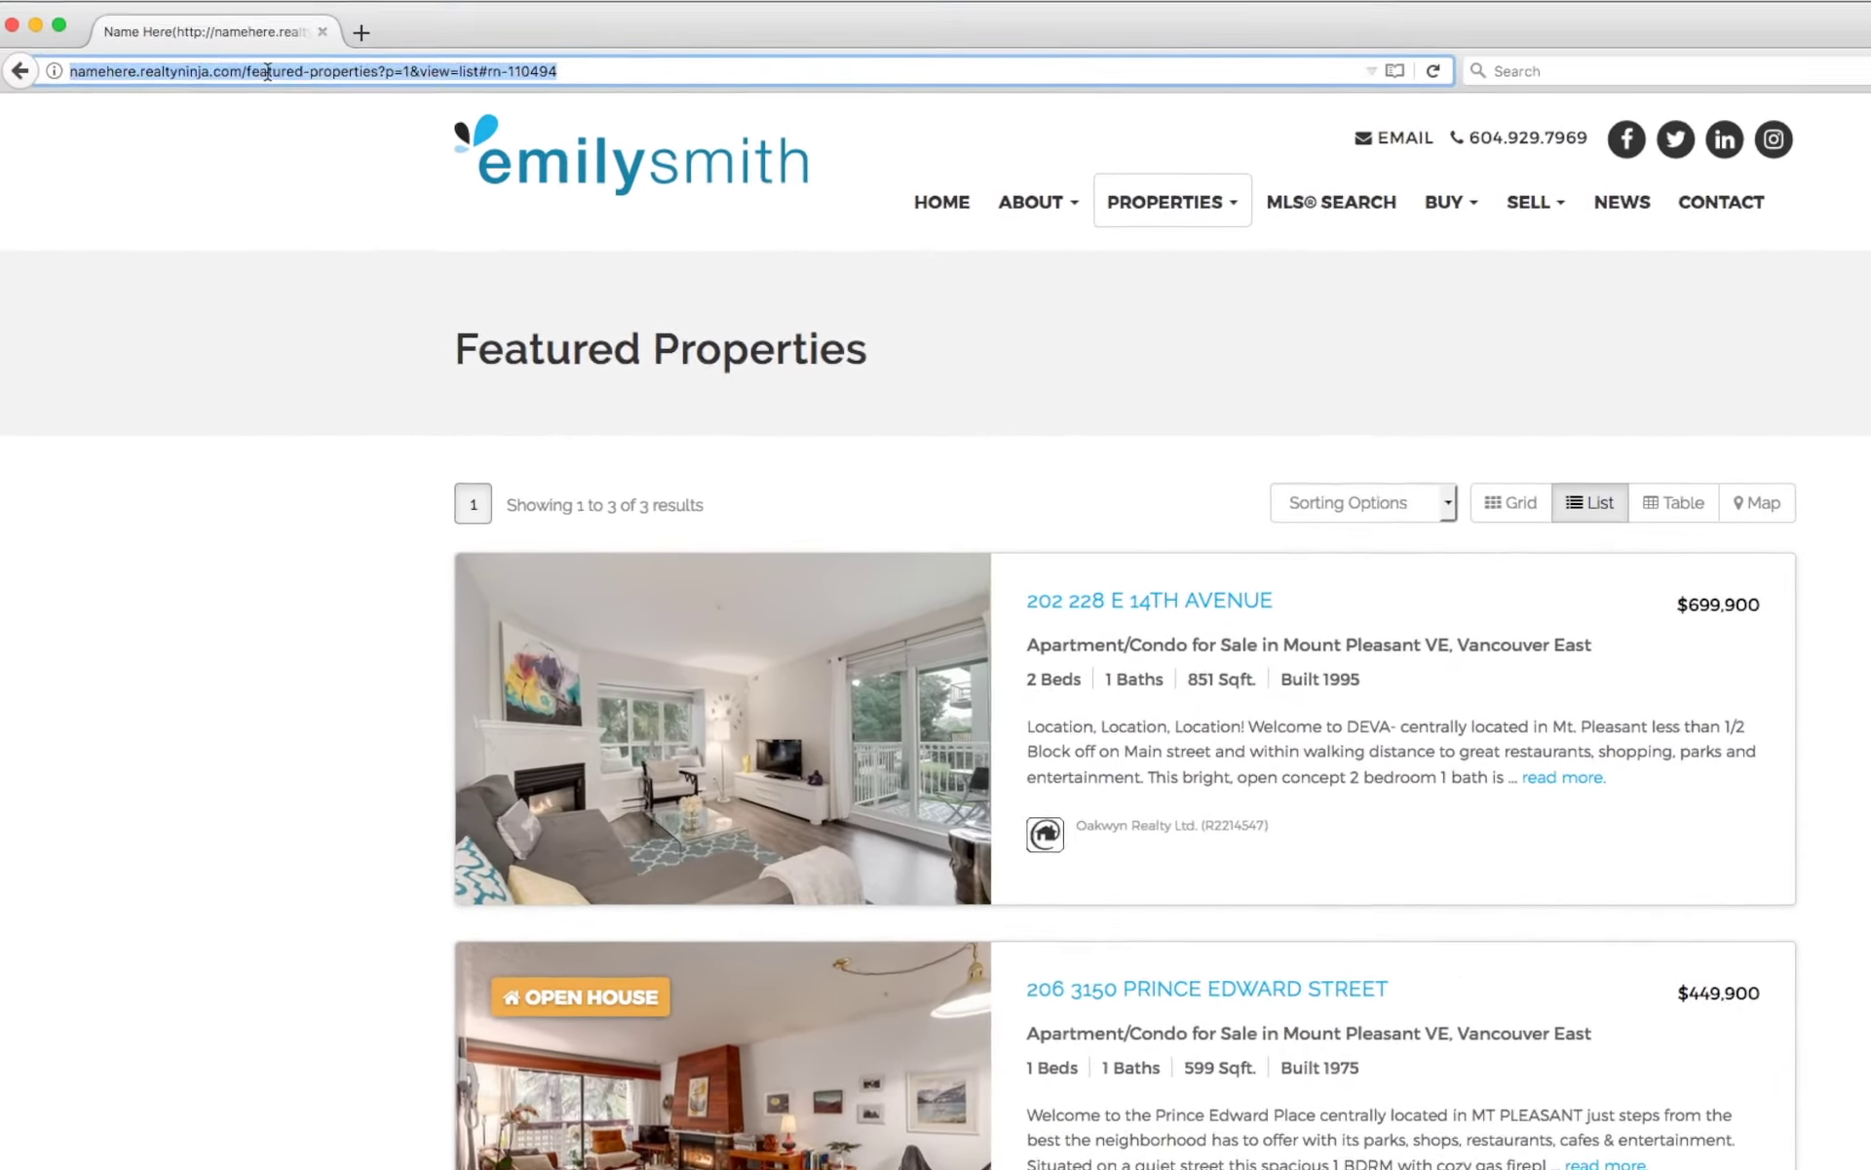
pyautogui.moveTo(208, 79); pyautogui.dragTo(418, 87)
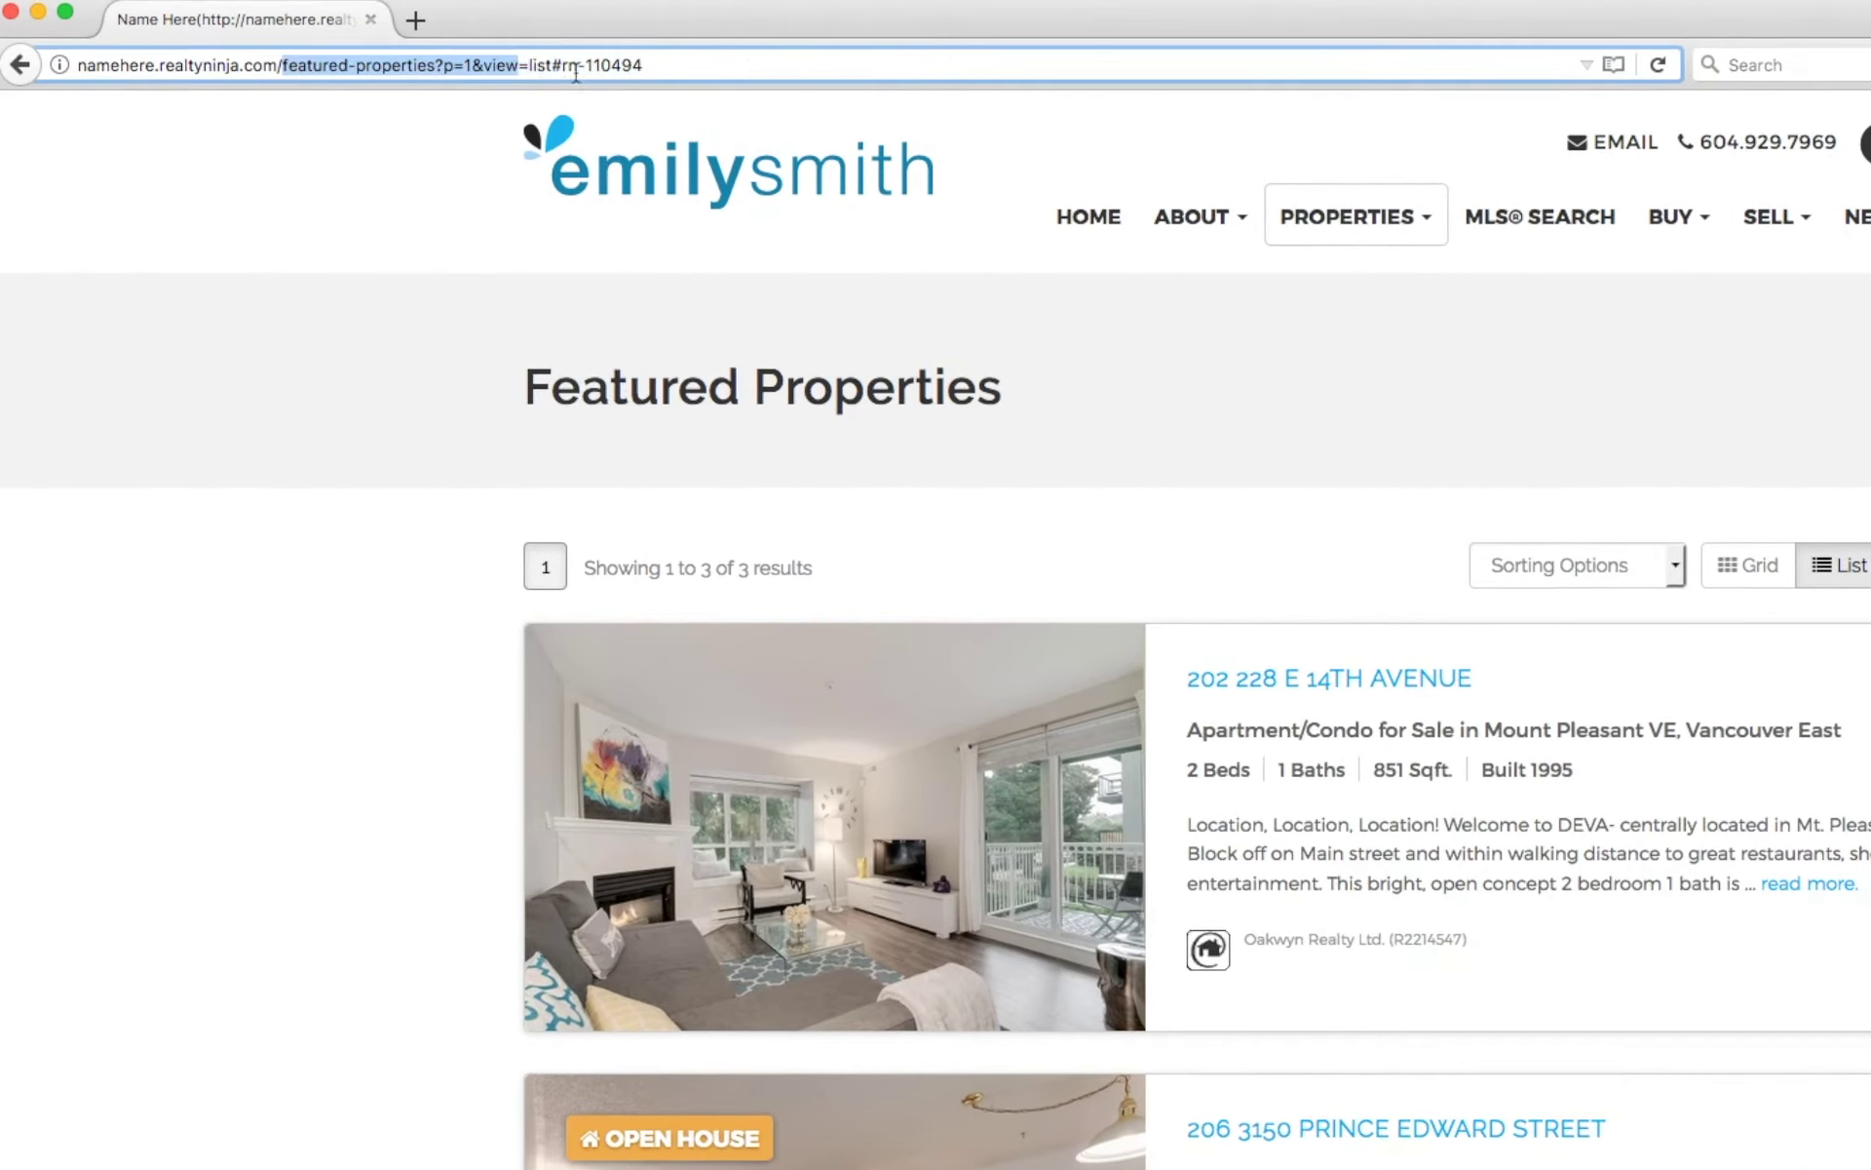
pyautogui.moveTo(576, 73); pyautogui.dragTo(799, 68)
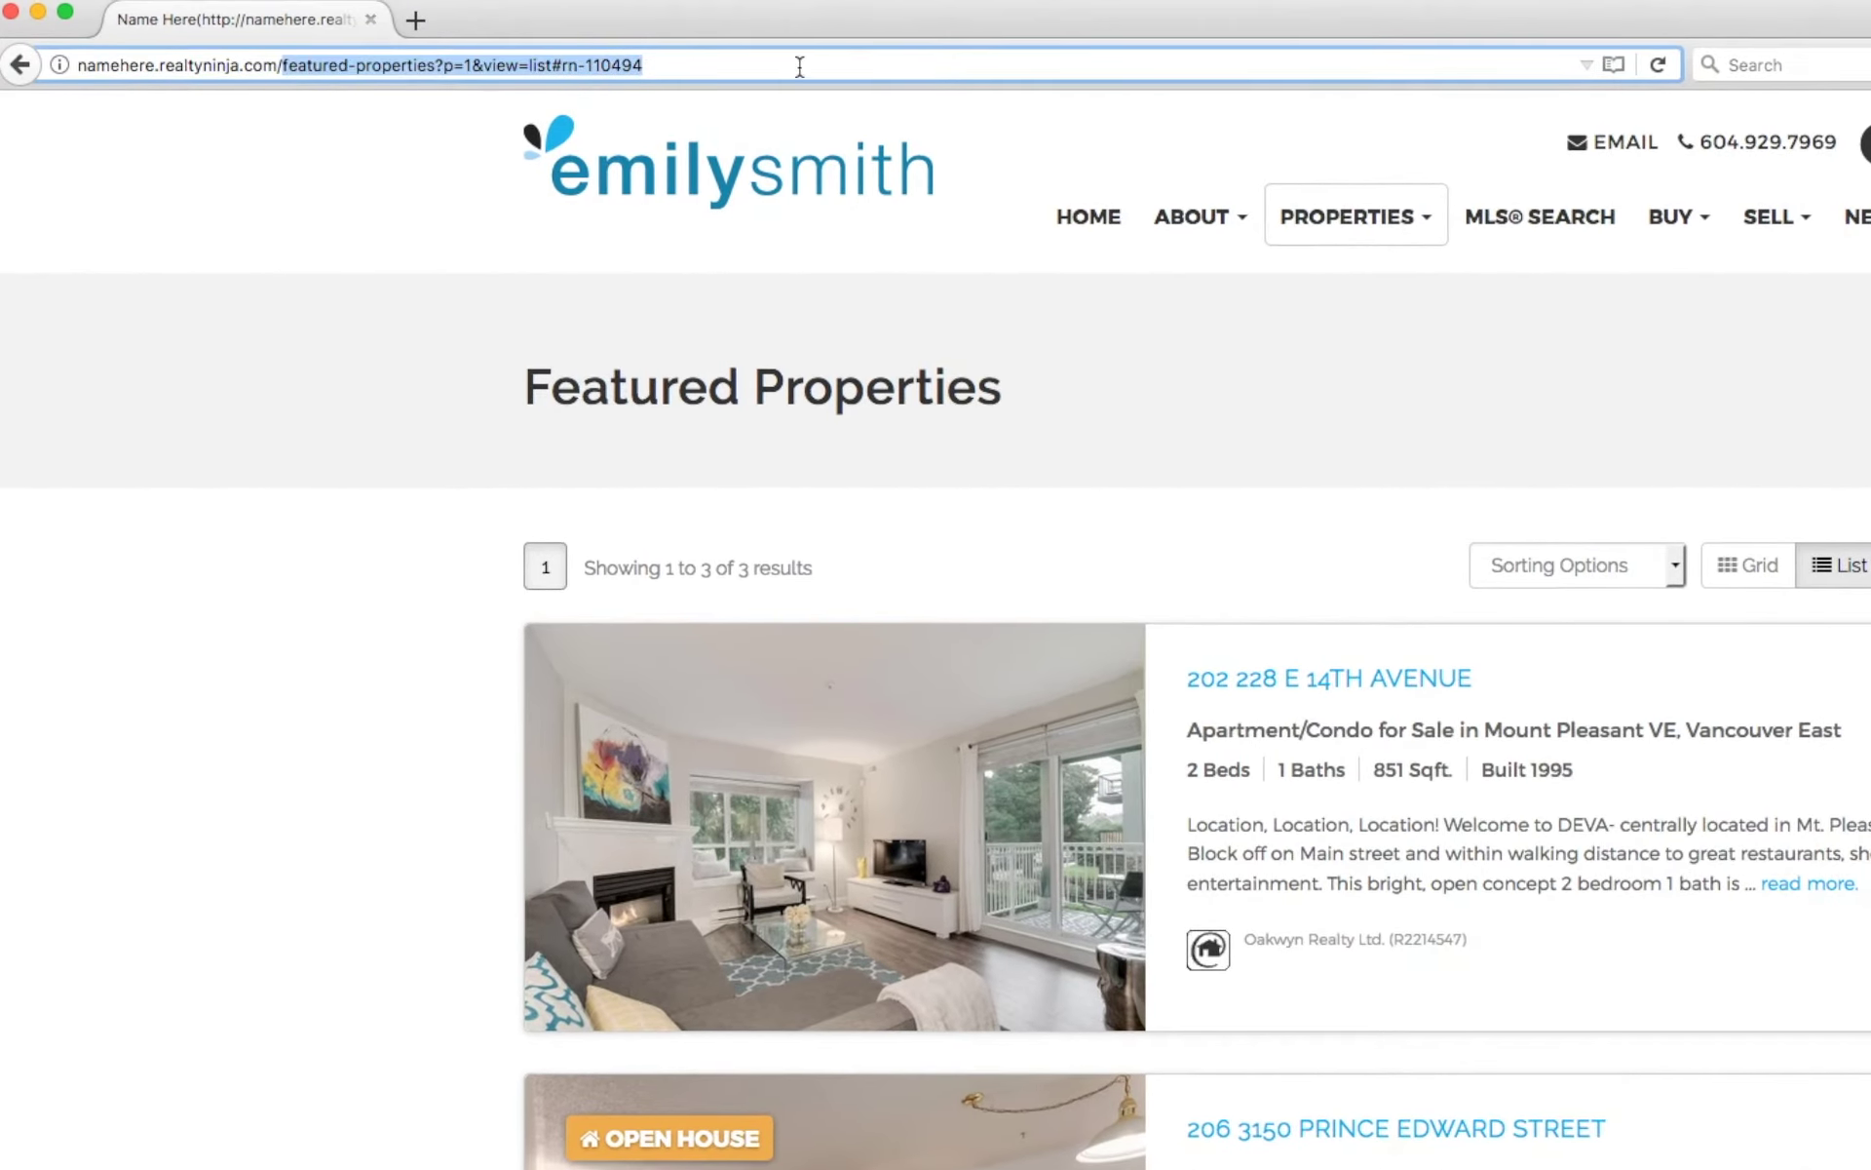
pyautogui.write('login/')
pyautogui.press('Return')
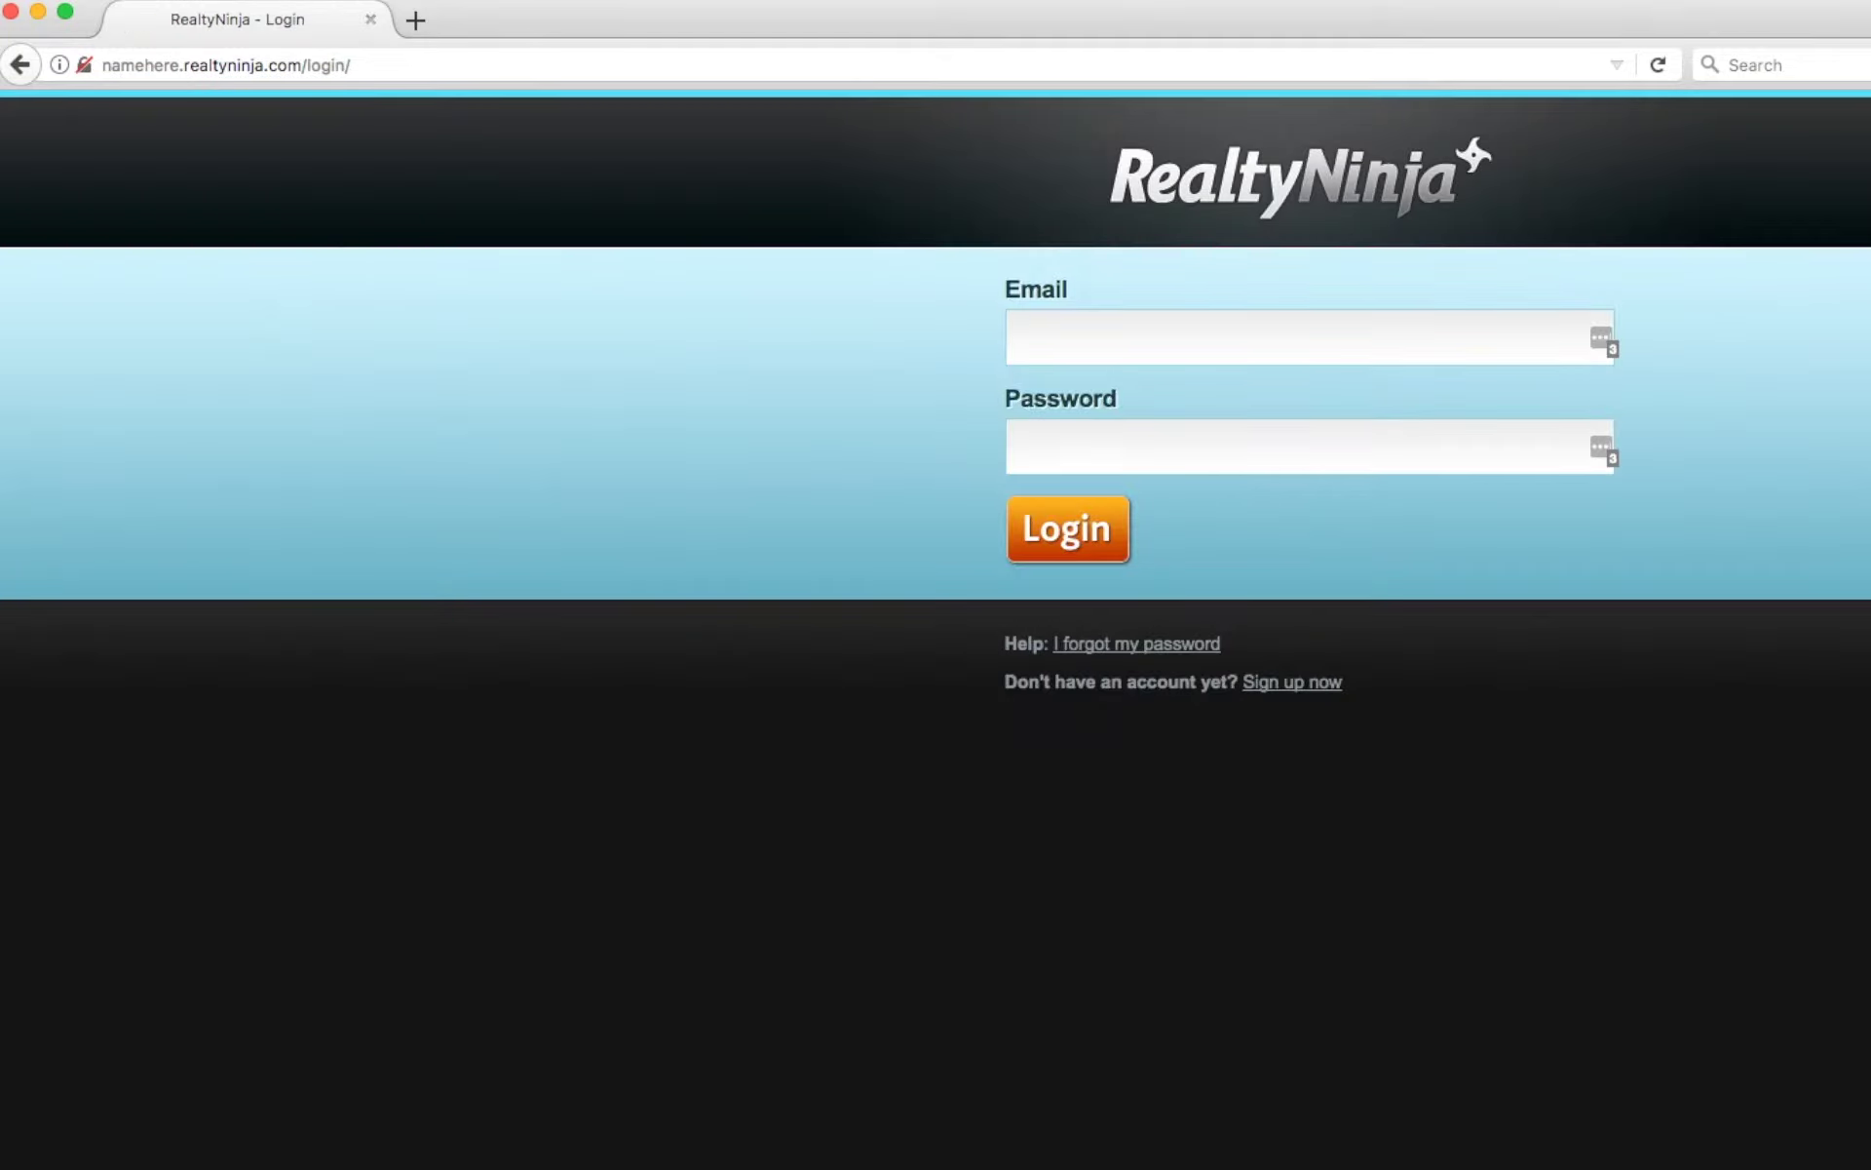
# Sign in with the admin account's email and password.
pyautogui.click(1232, 341)
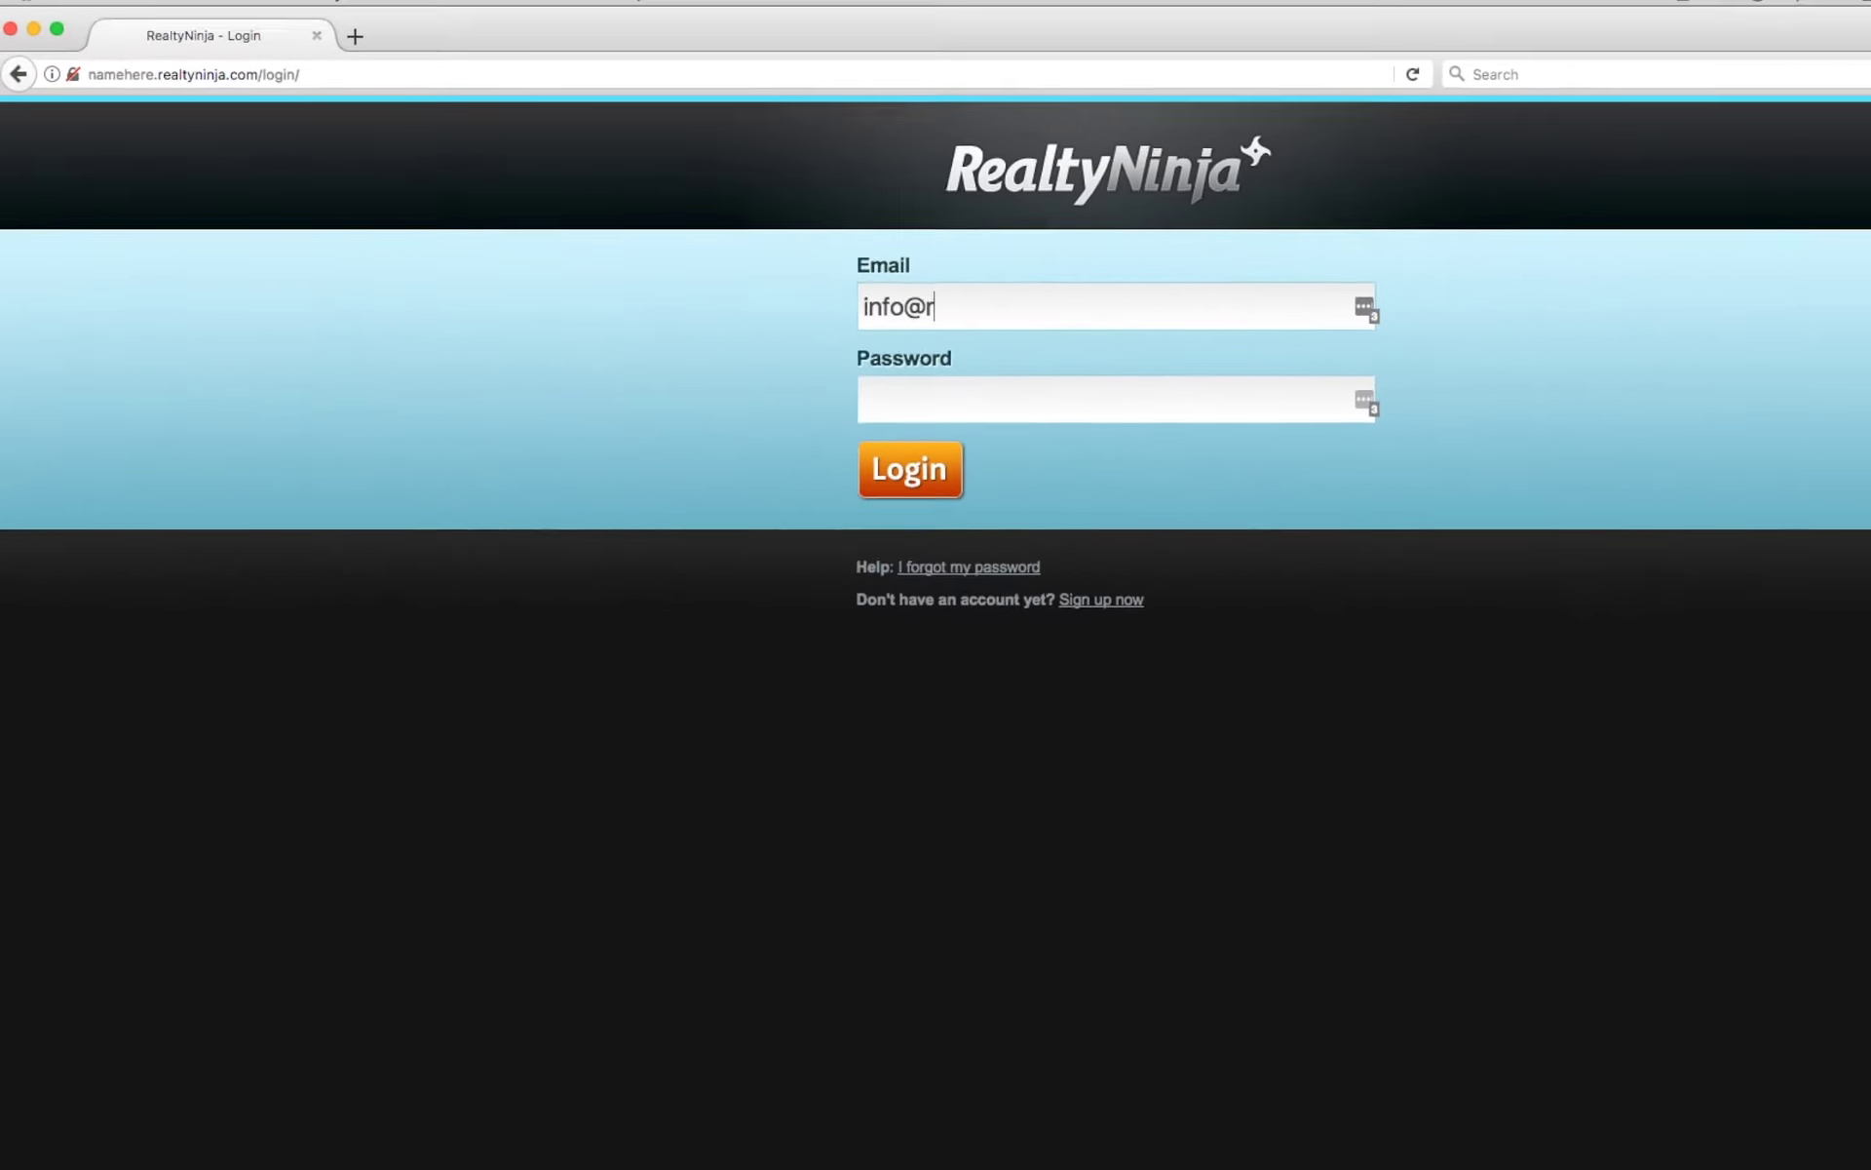
pyautogui.press('Tab')
pyautogui.write('p')
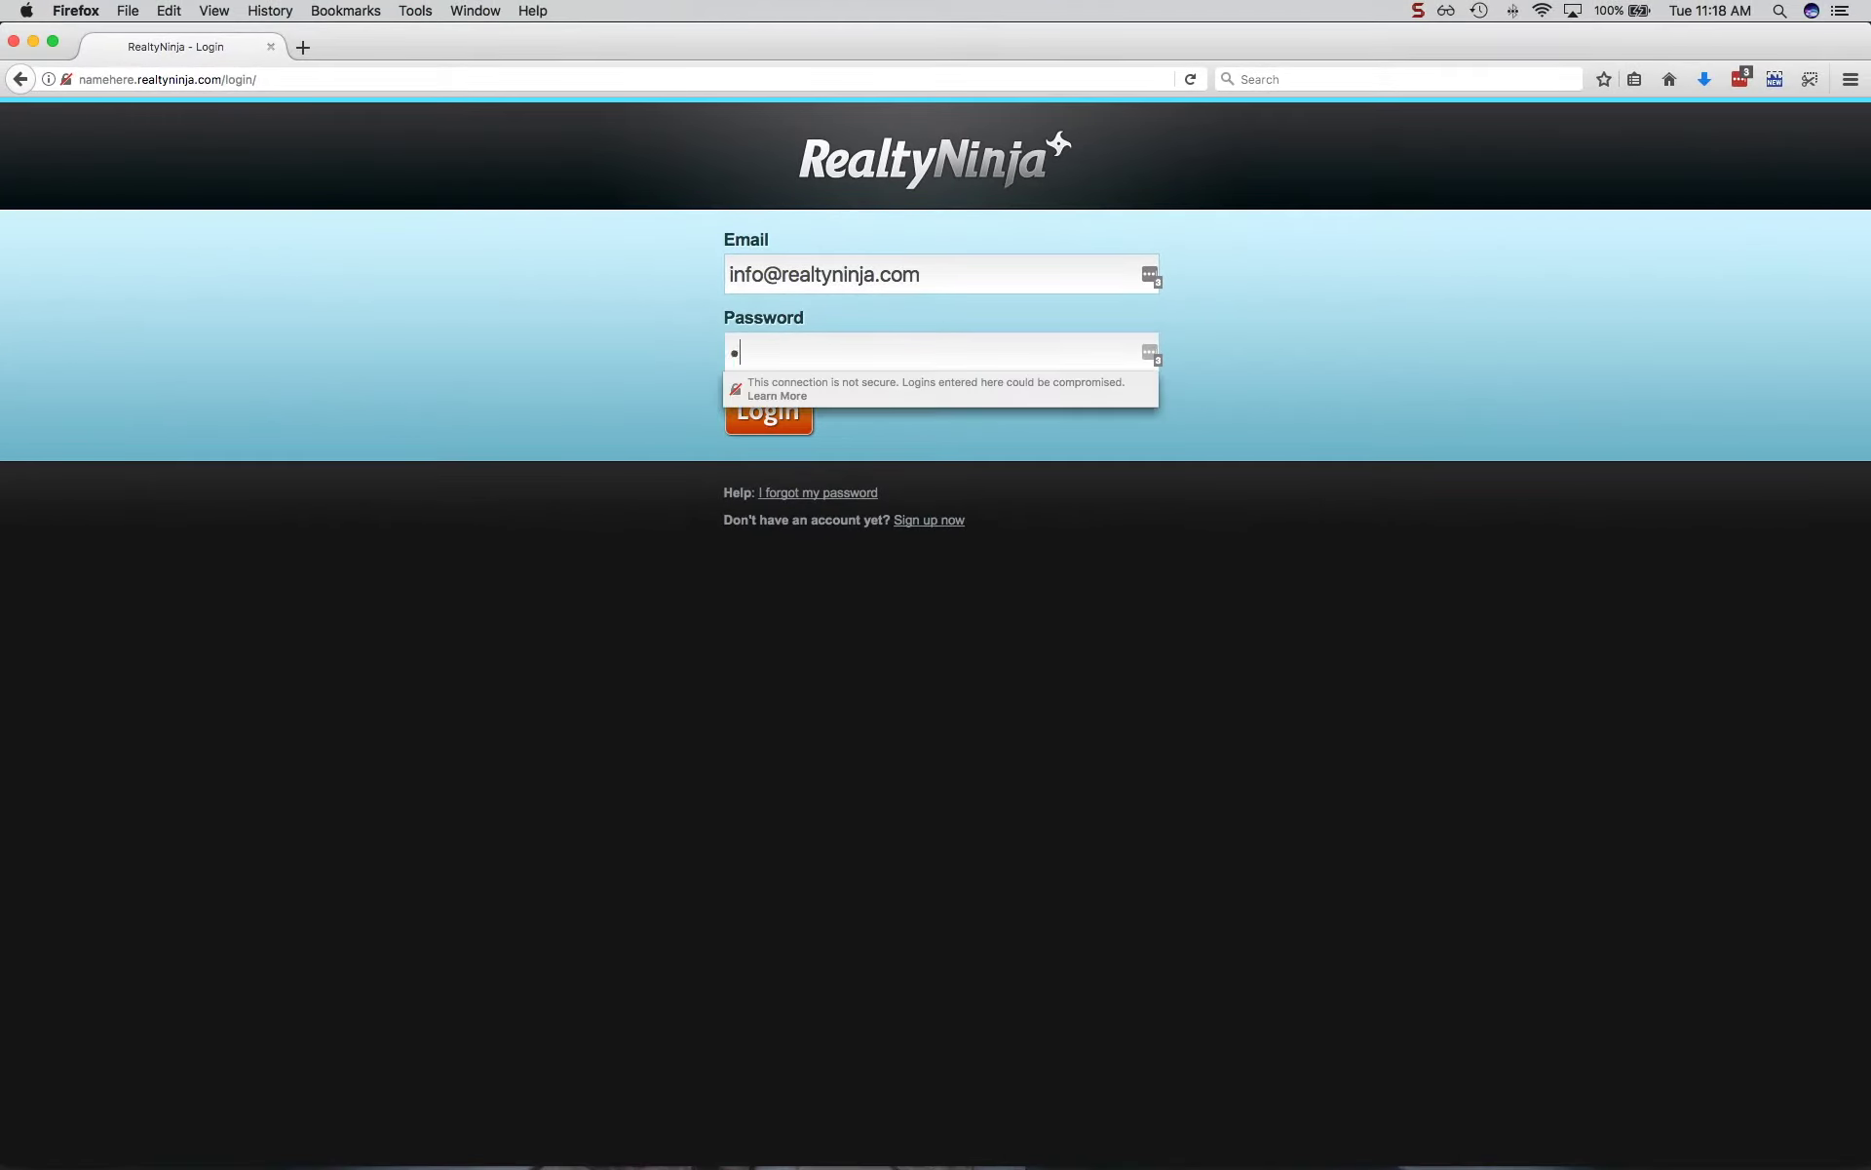
pyautogui.write('assw')
pyautogui.press('Return')
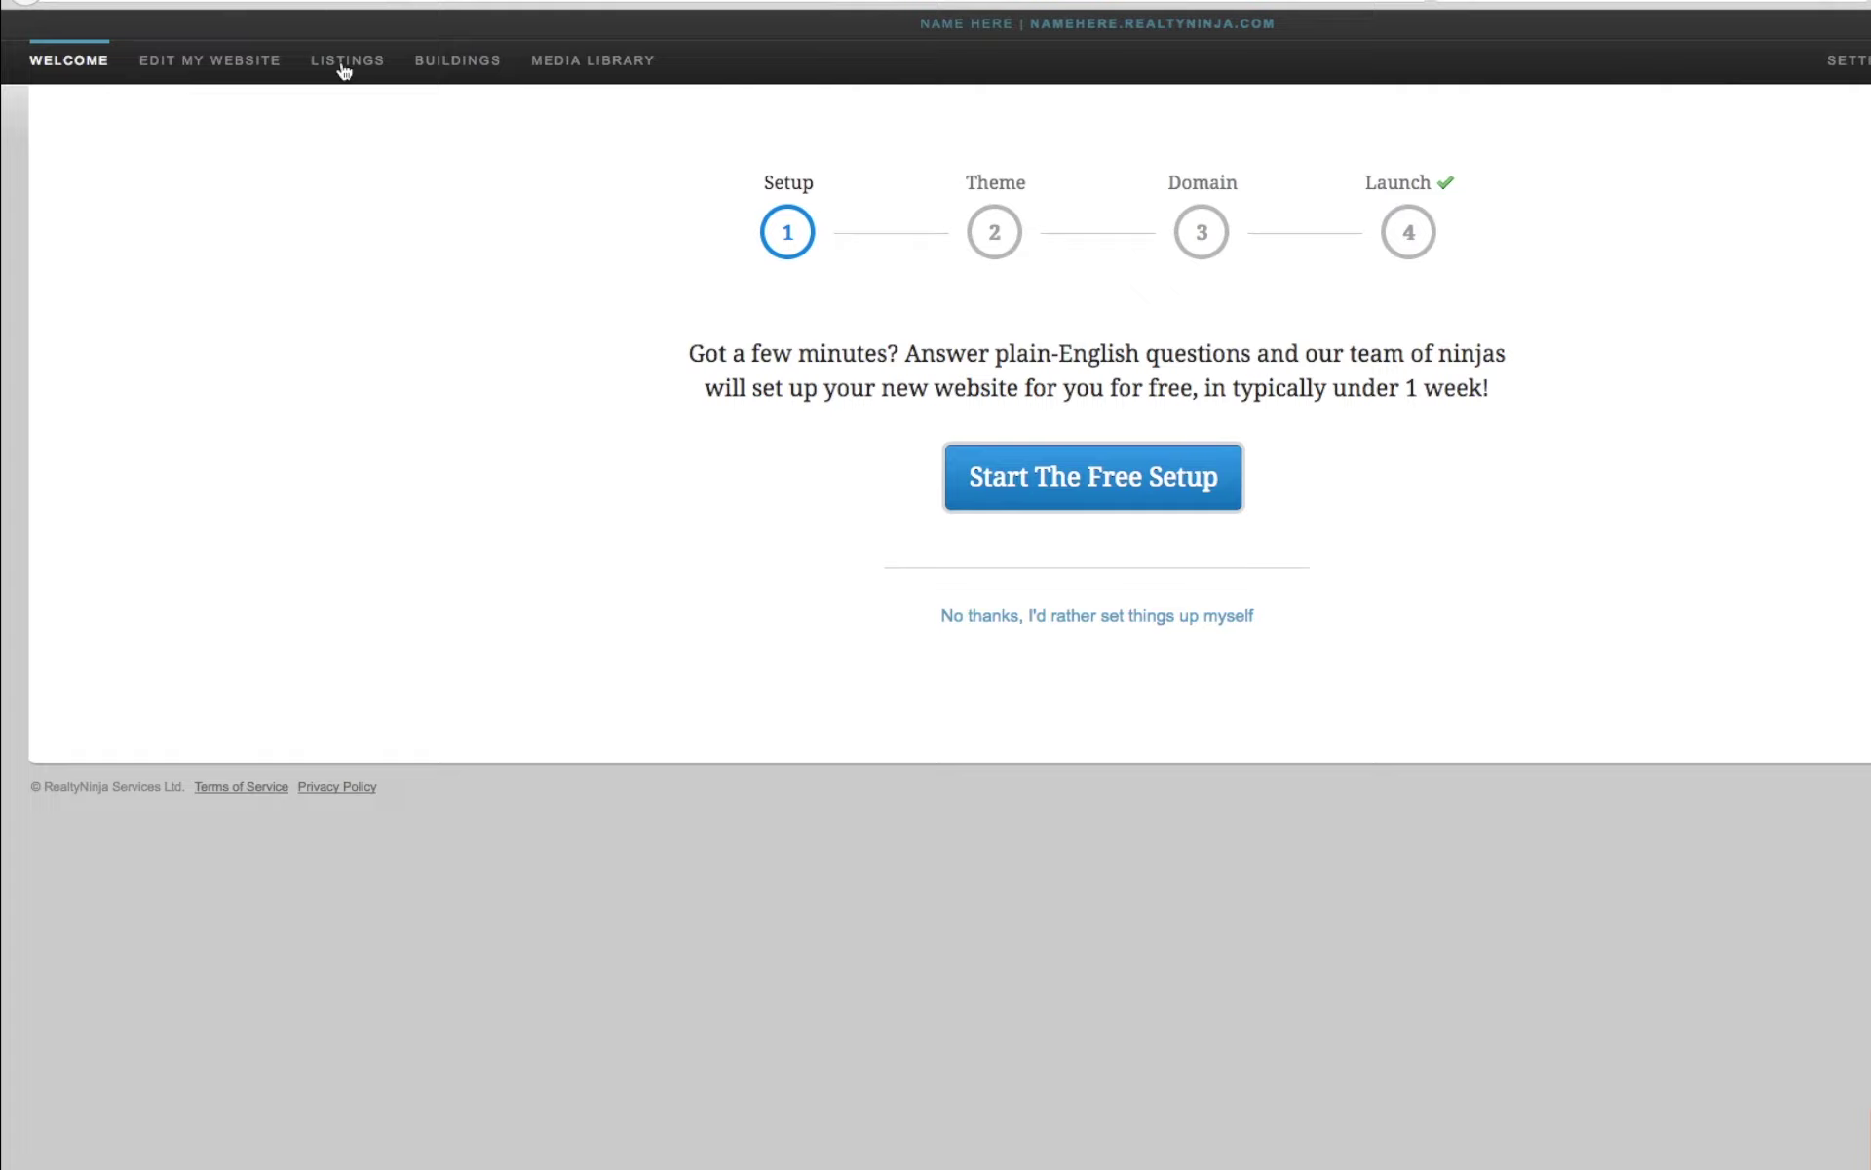
pyautogui.click(343, 64)
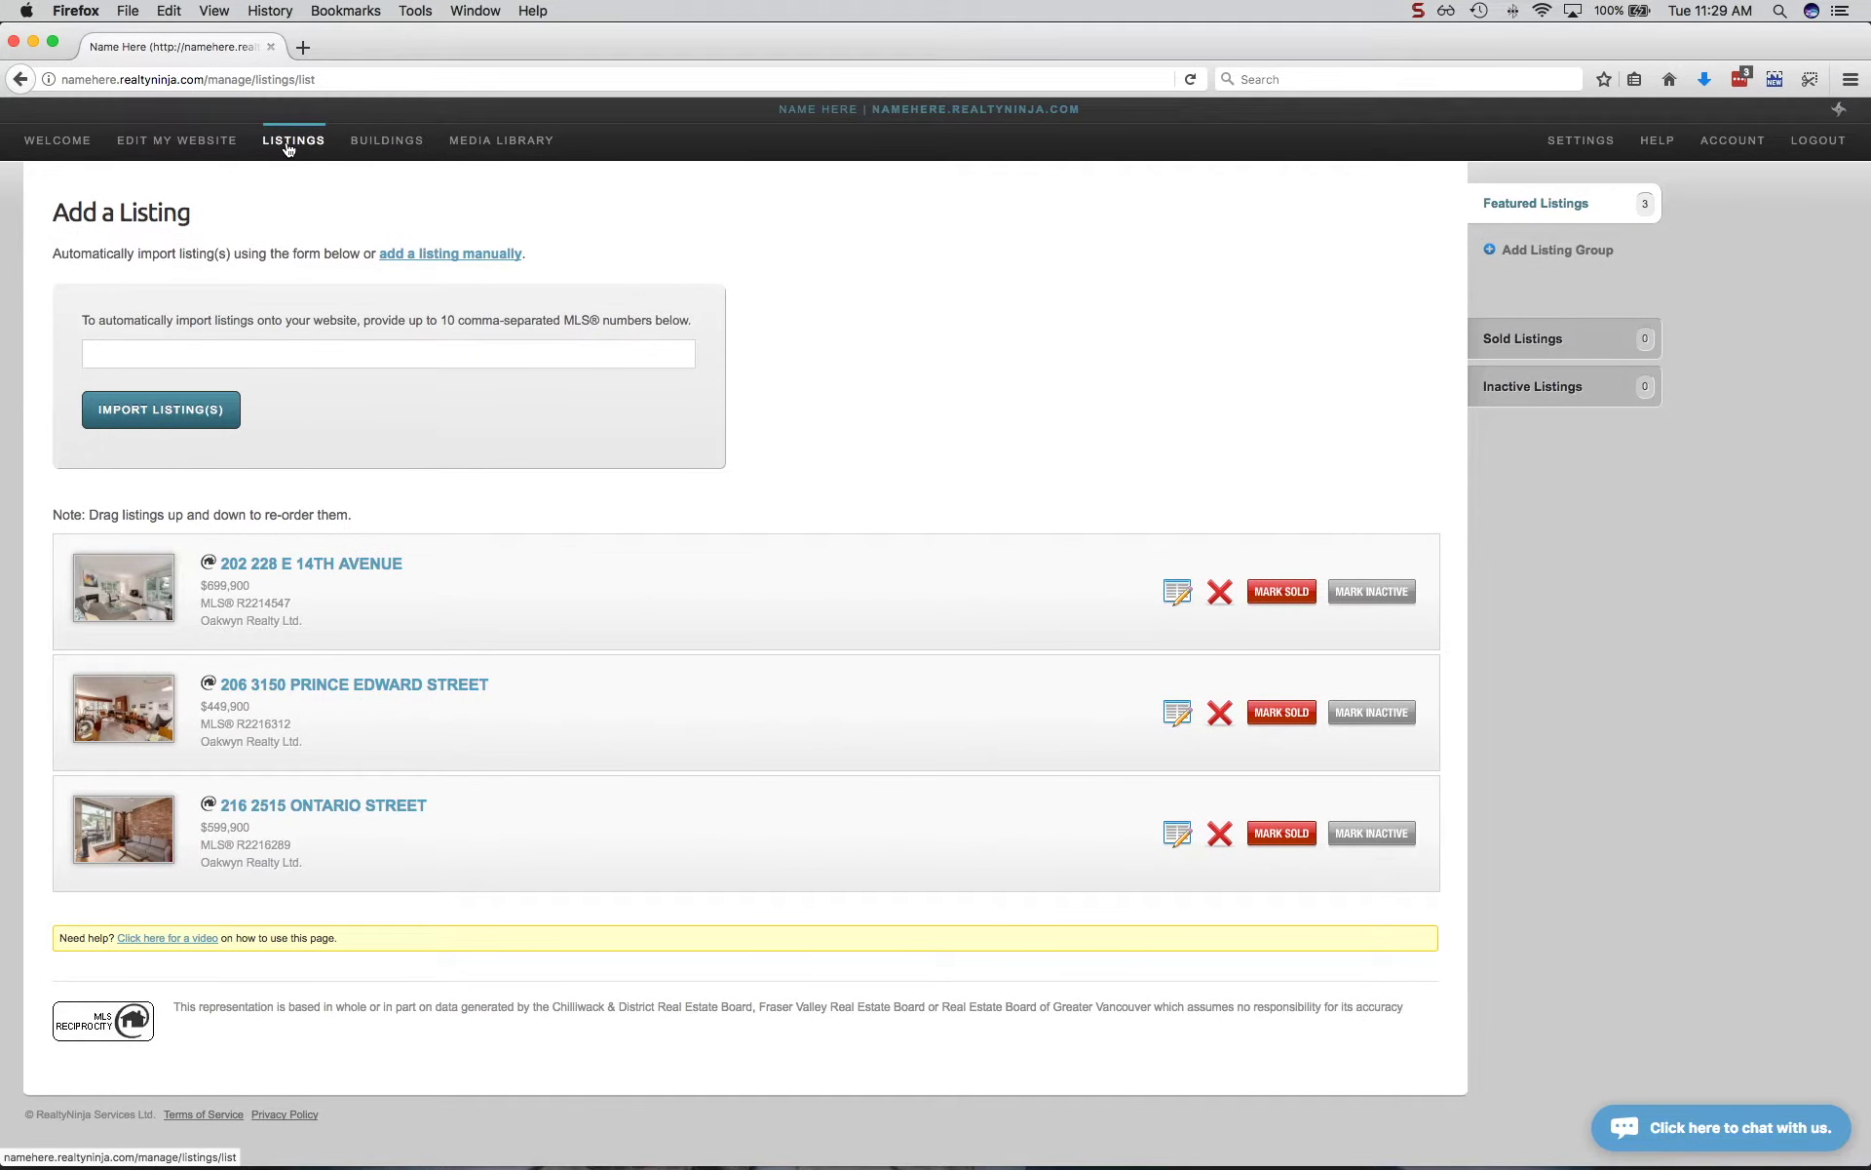
pyautogui.moveTo(806, 594); pyautogui.dragTo(804, 715)
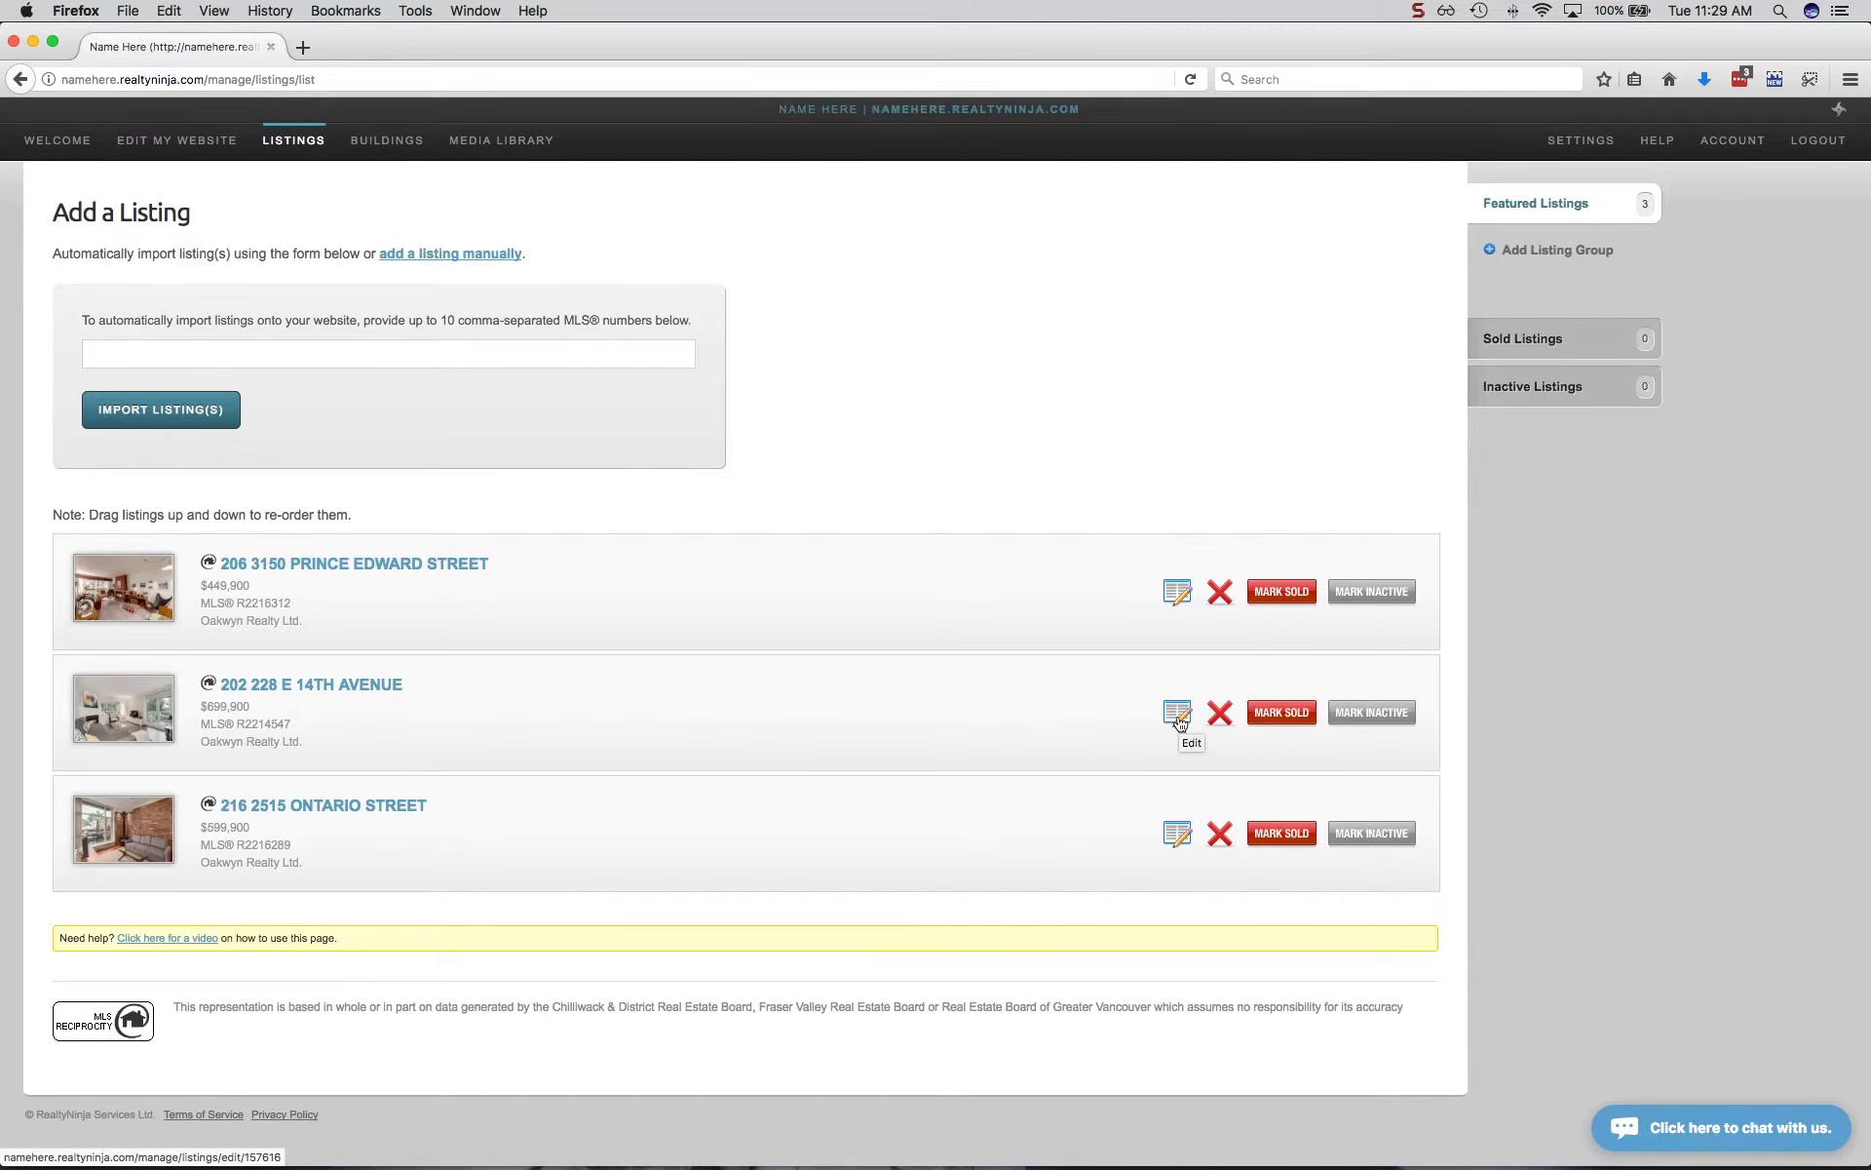
pyautogui.click(1177, 715)
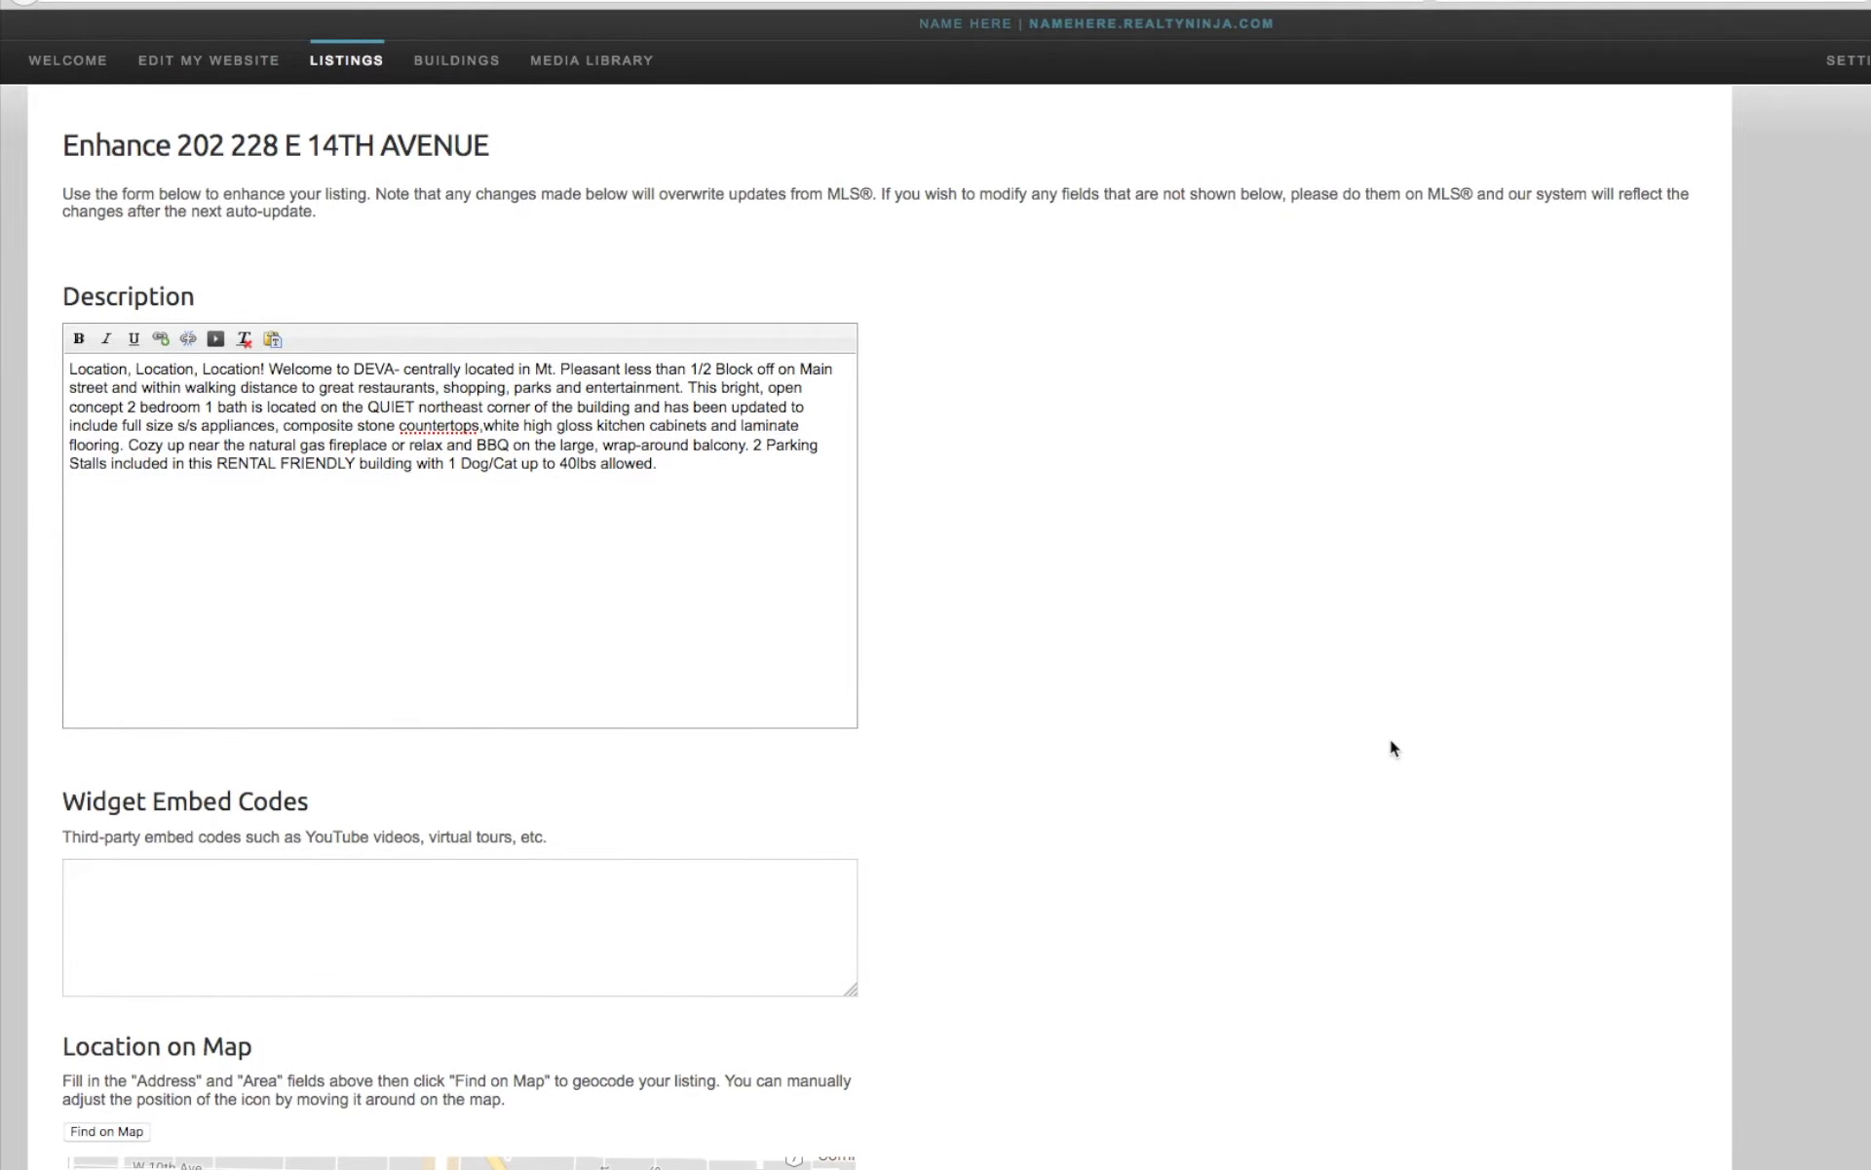
pyautogui.click(678, 486)
pyautogui.scroll(-4, 968, 488)
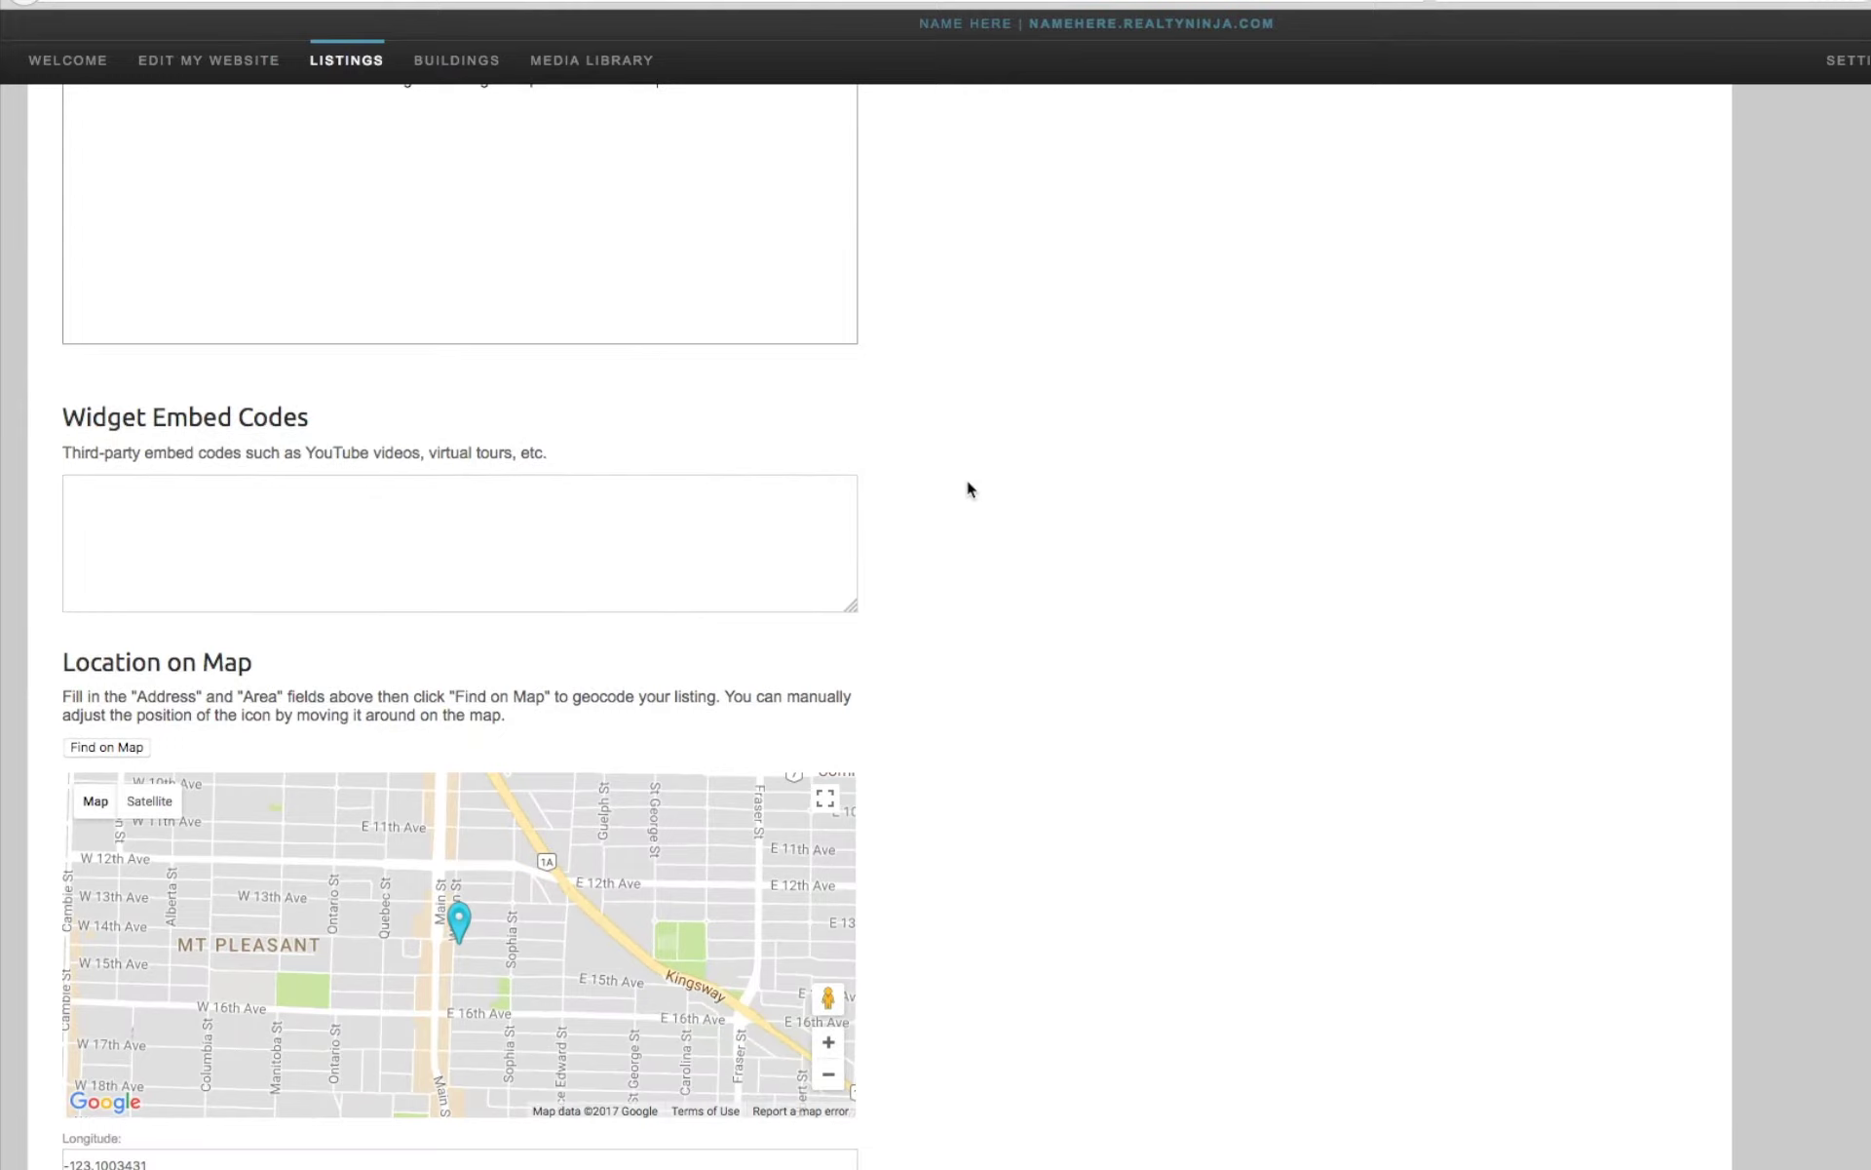
pyautogui.click(750, 504)
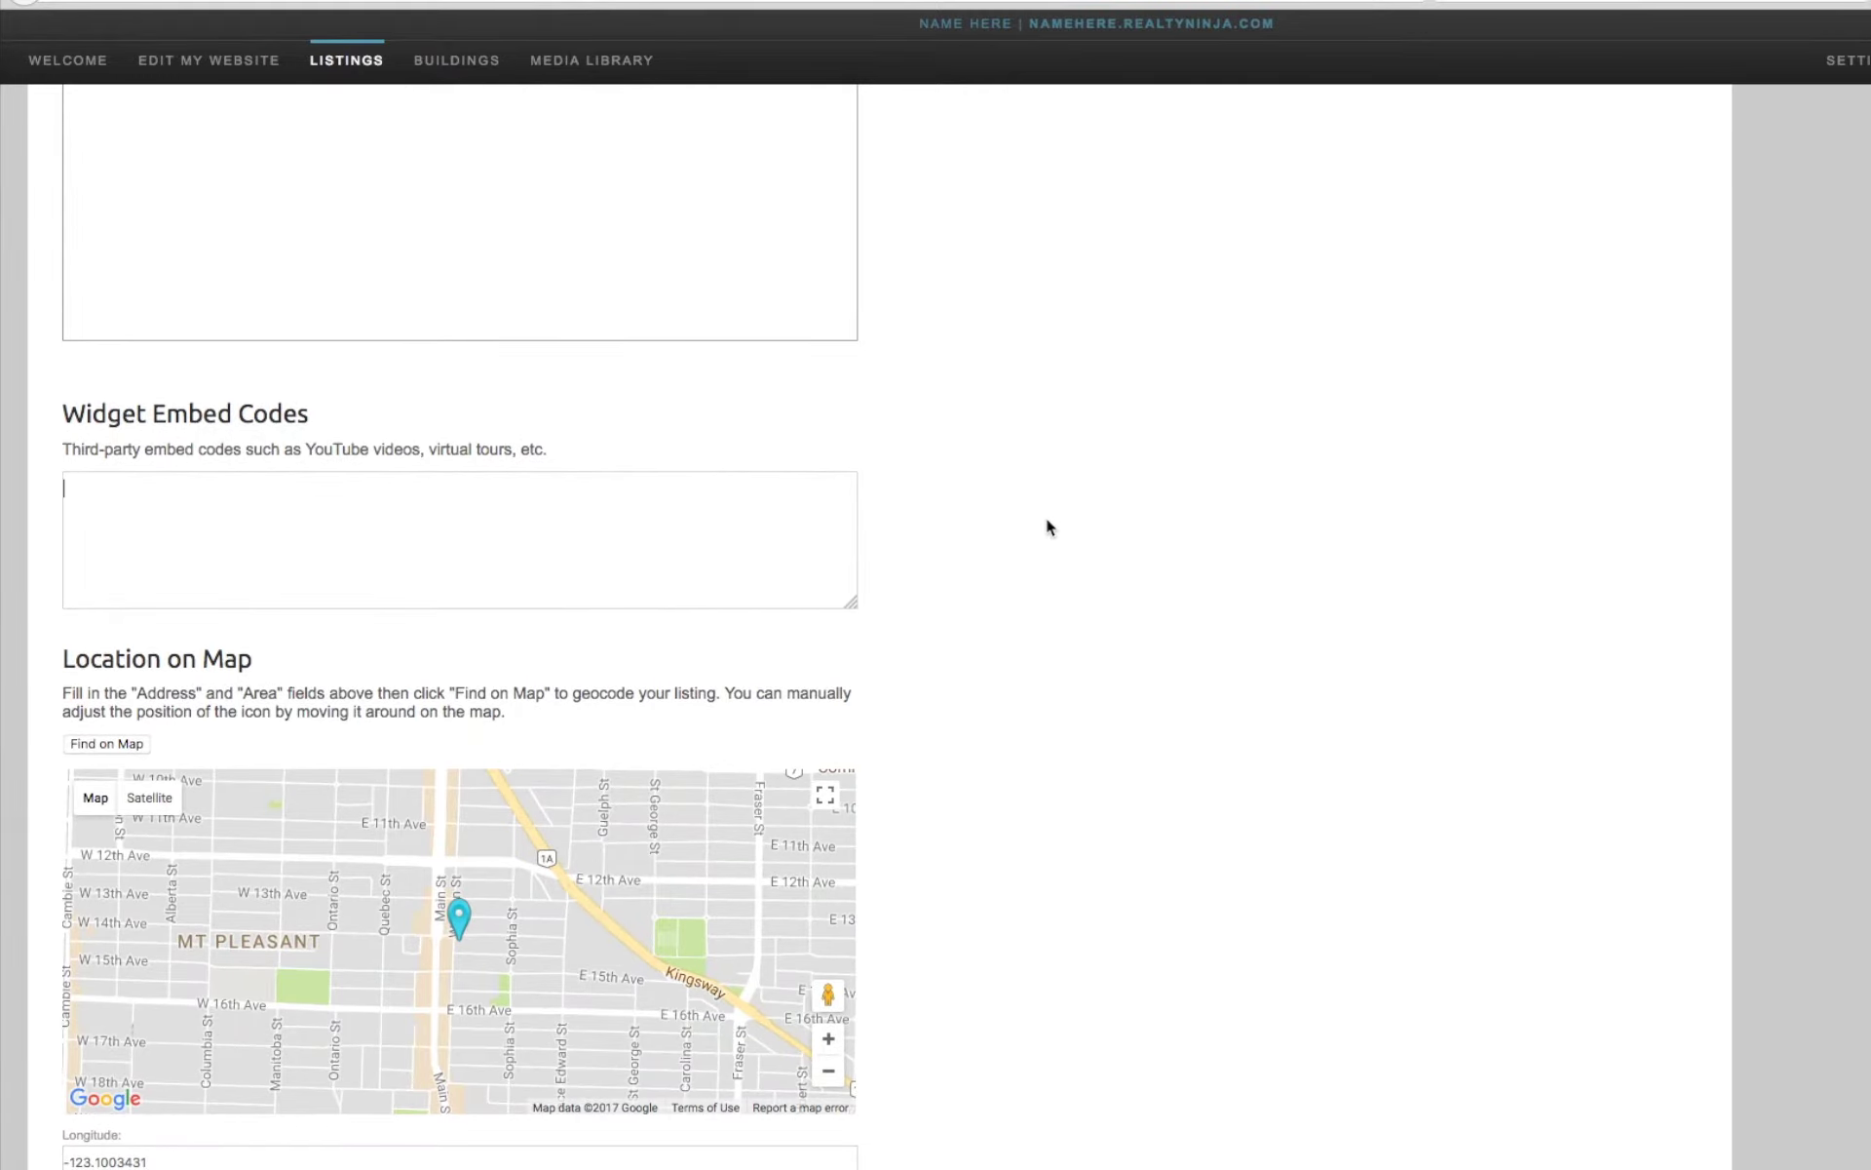
pyautogui.scroll(-5, 1045, 518)
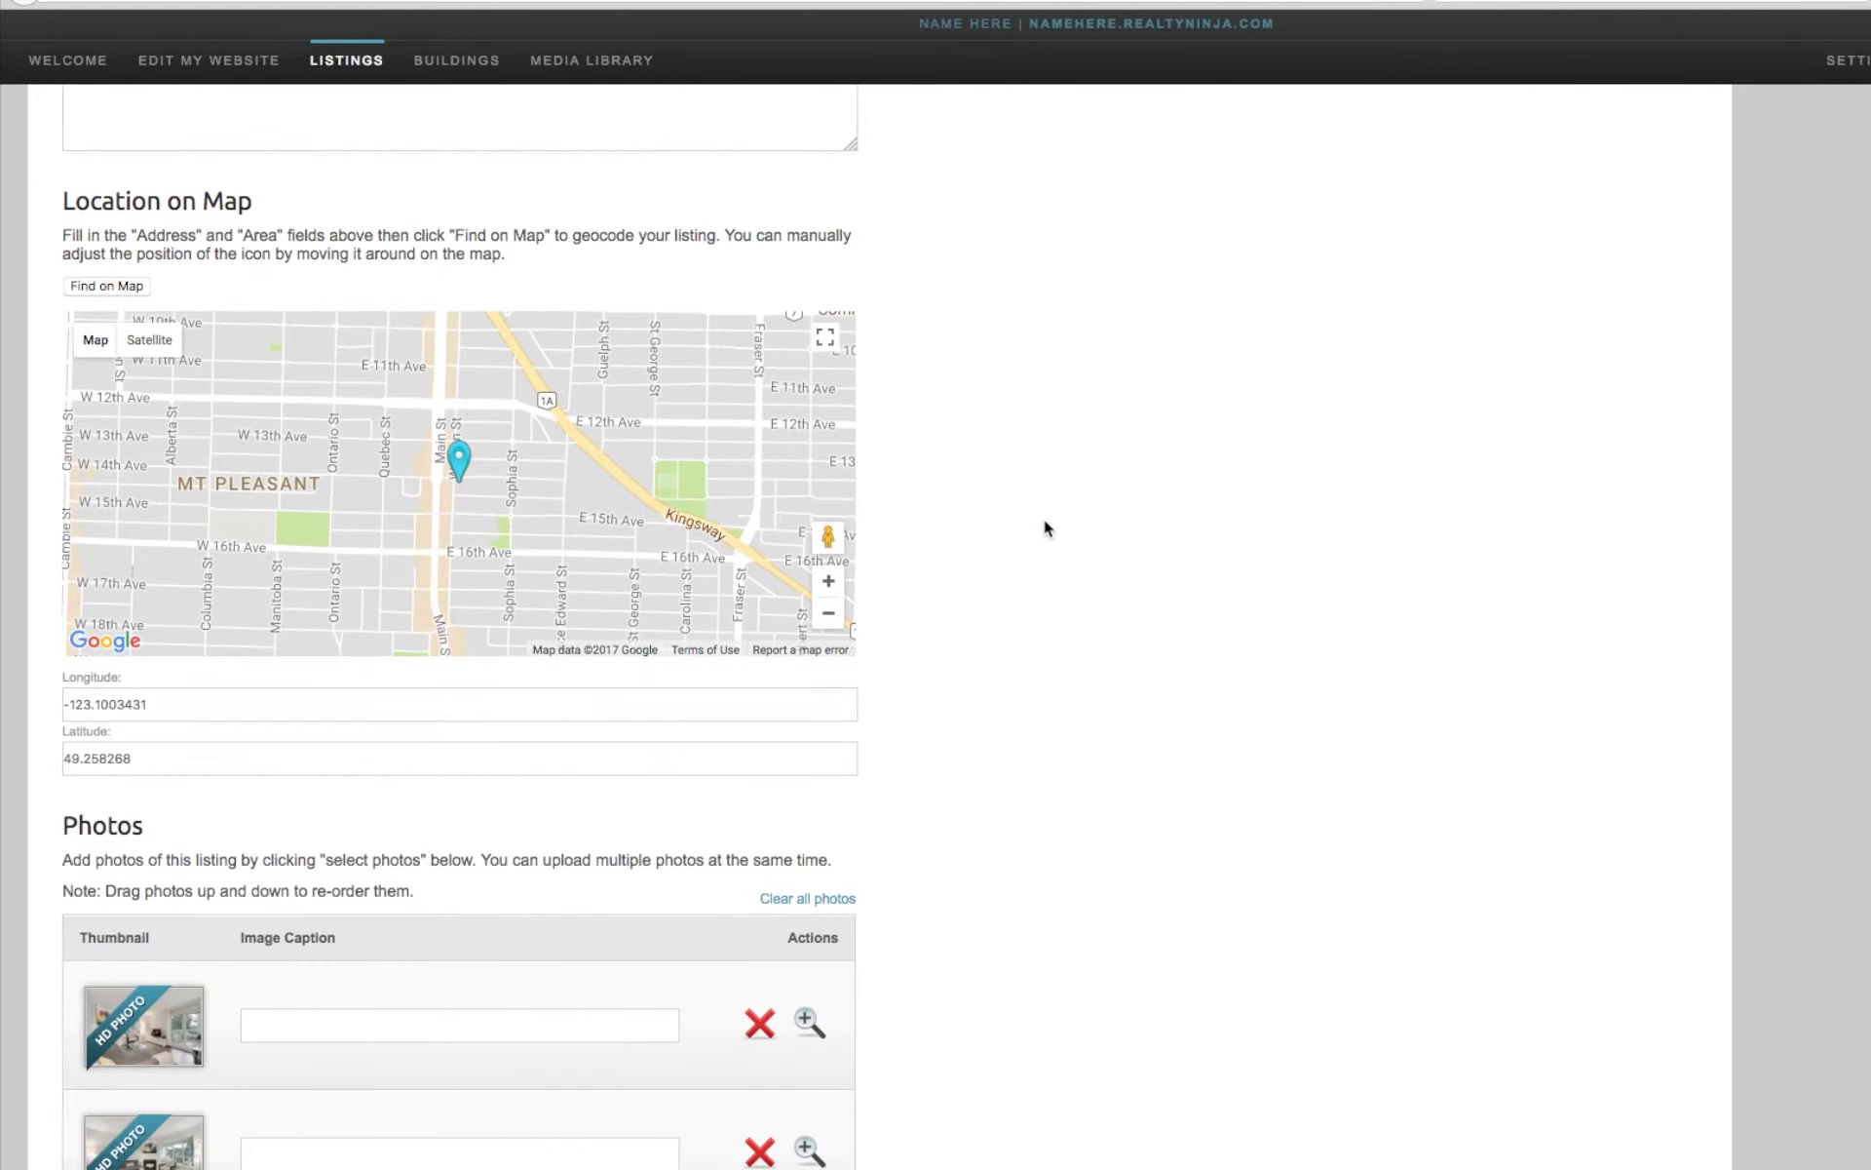
pyautogui.scroll(-7, 1046, 527)
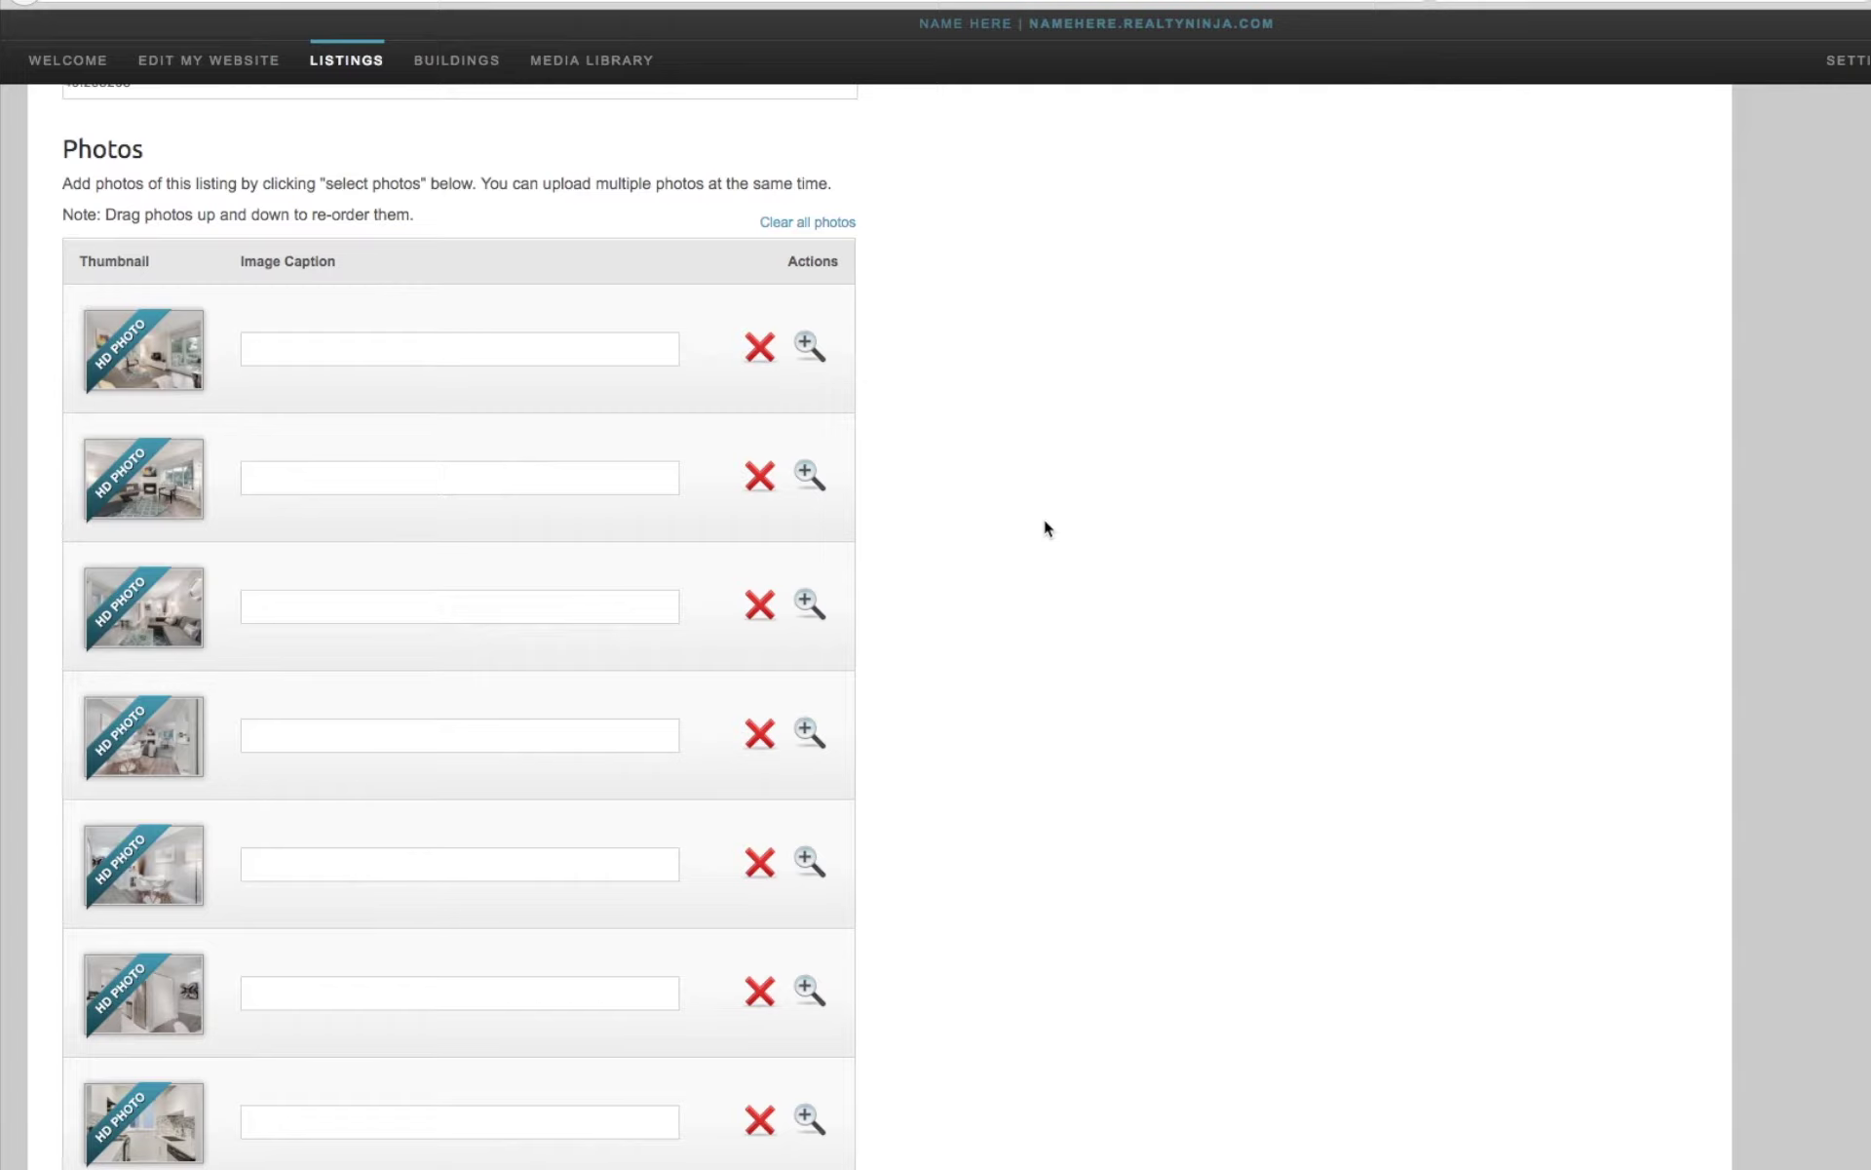
# Drag a lower photo up to reorder the listing's Photos list.
pyautogui.click(559, 348)
pyautogui.scroll(-10, 992, 554)
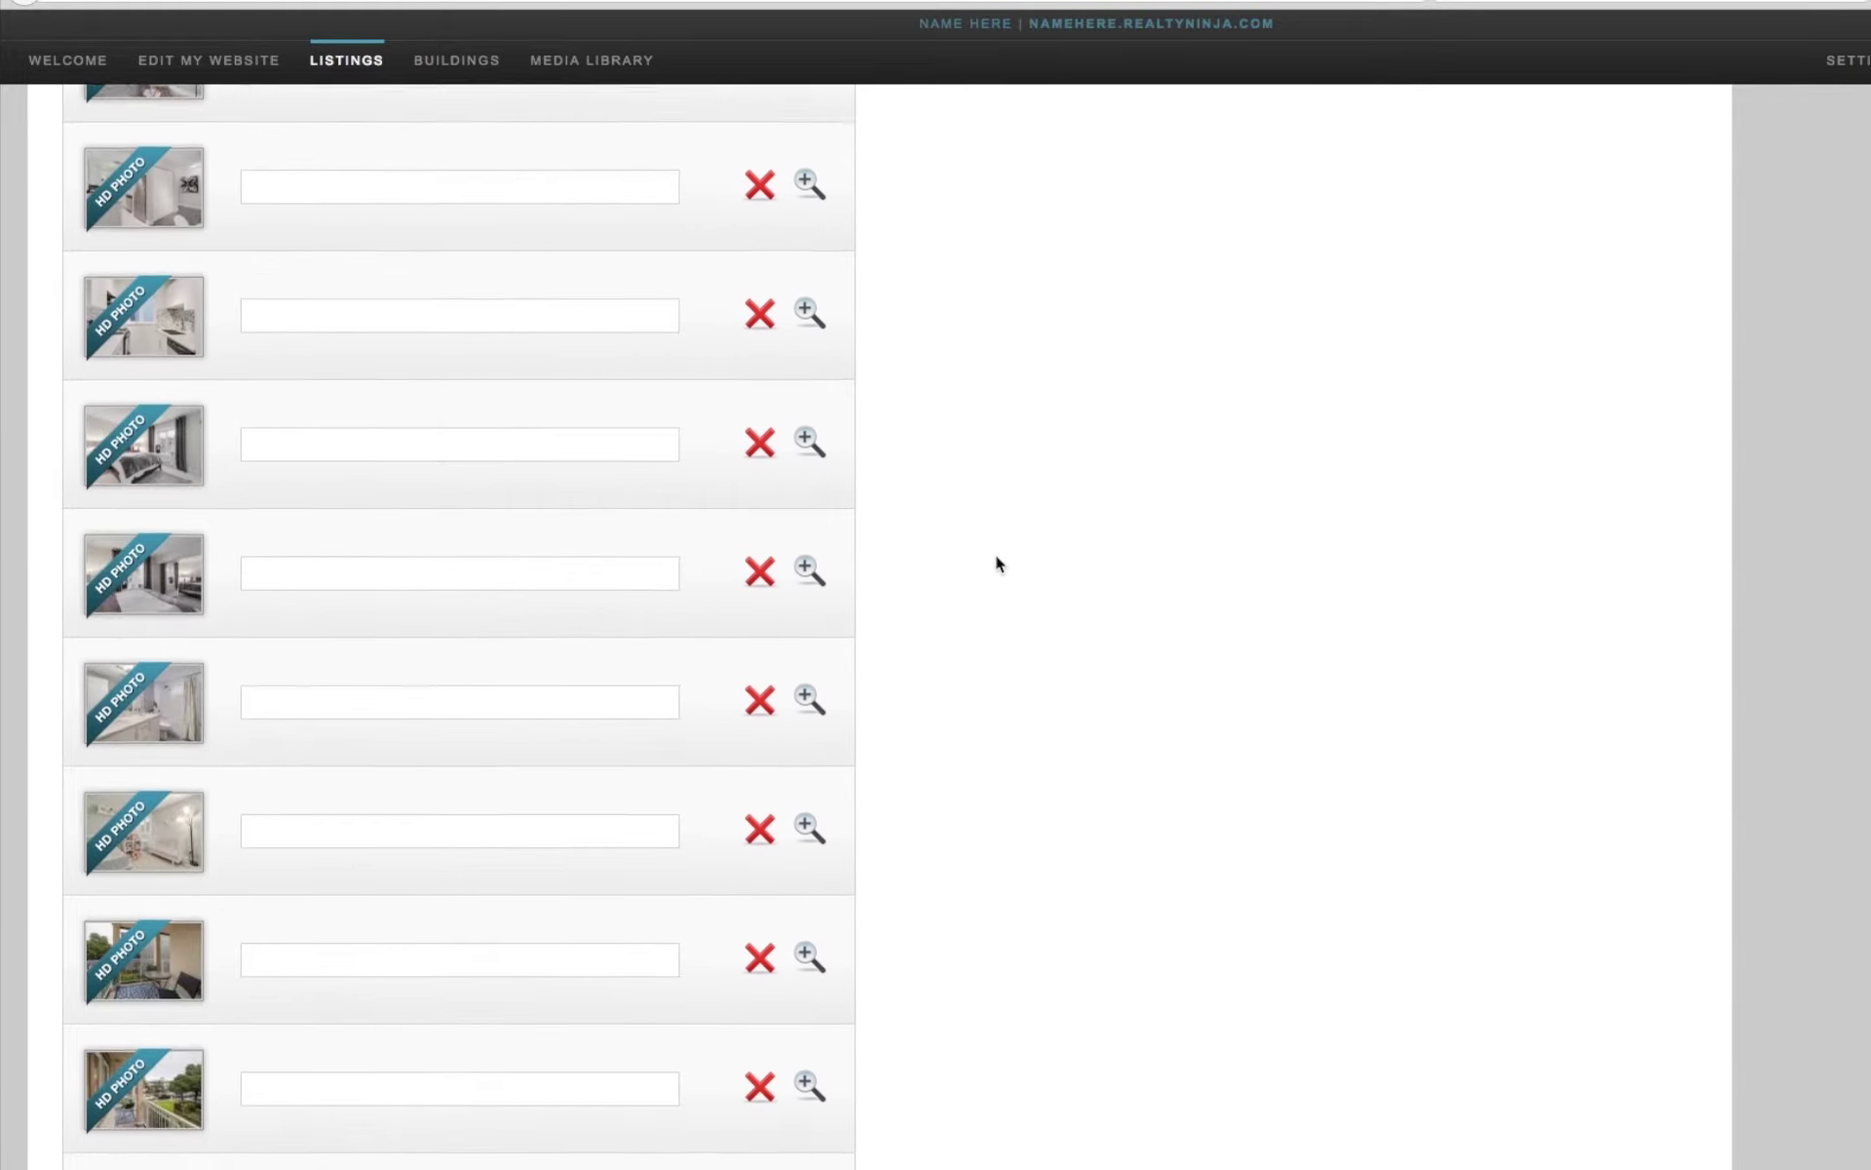
pyautogui.moveTo(527, 825); pyautogui.dragTo(541, 497)
pyautogui.scroll(-15, 1108, 567)
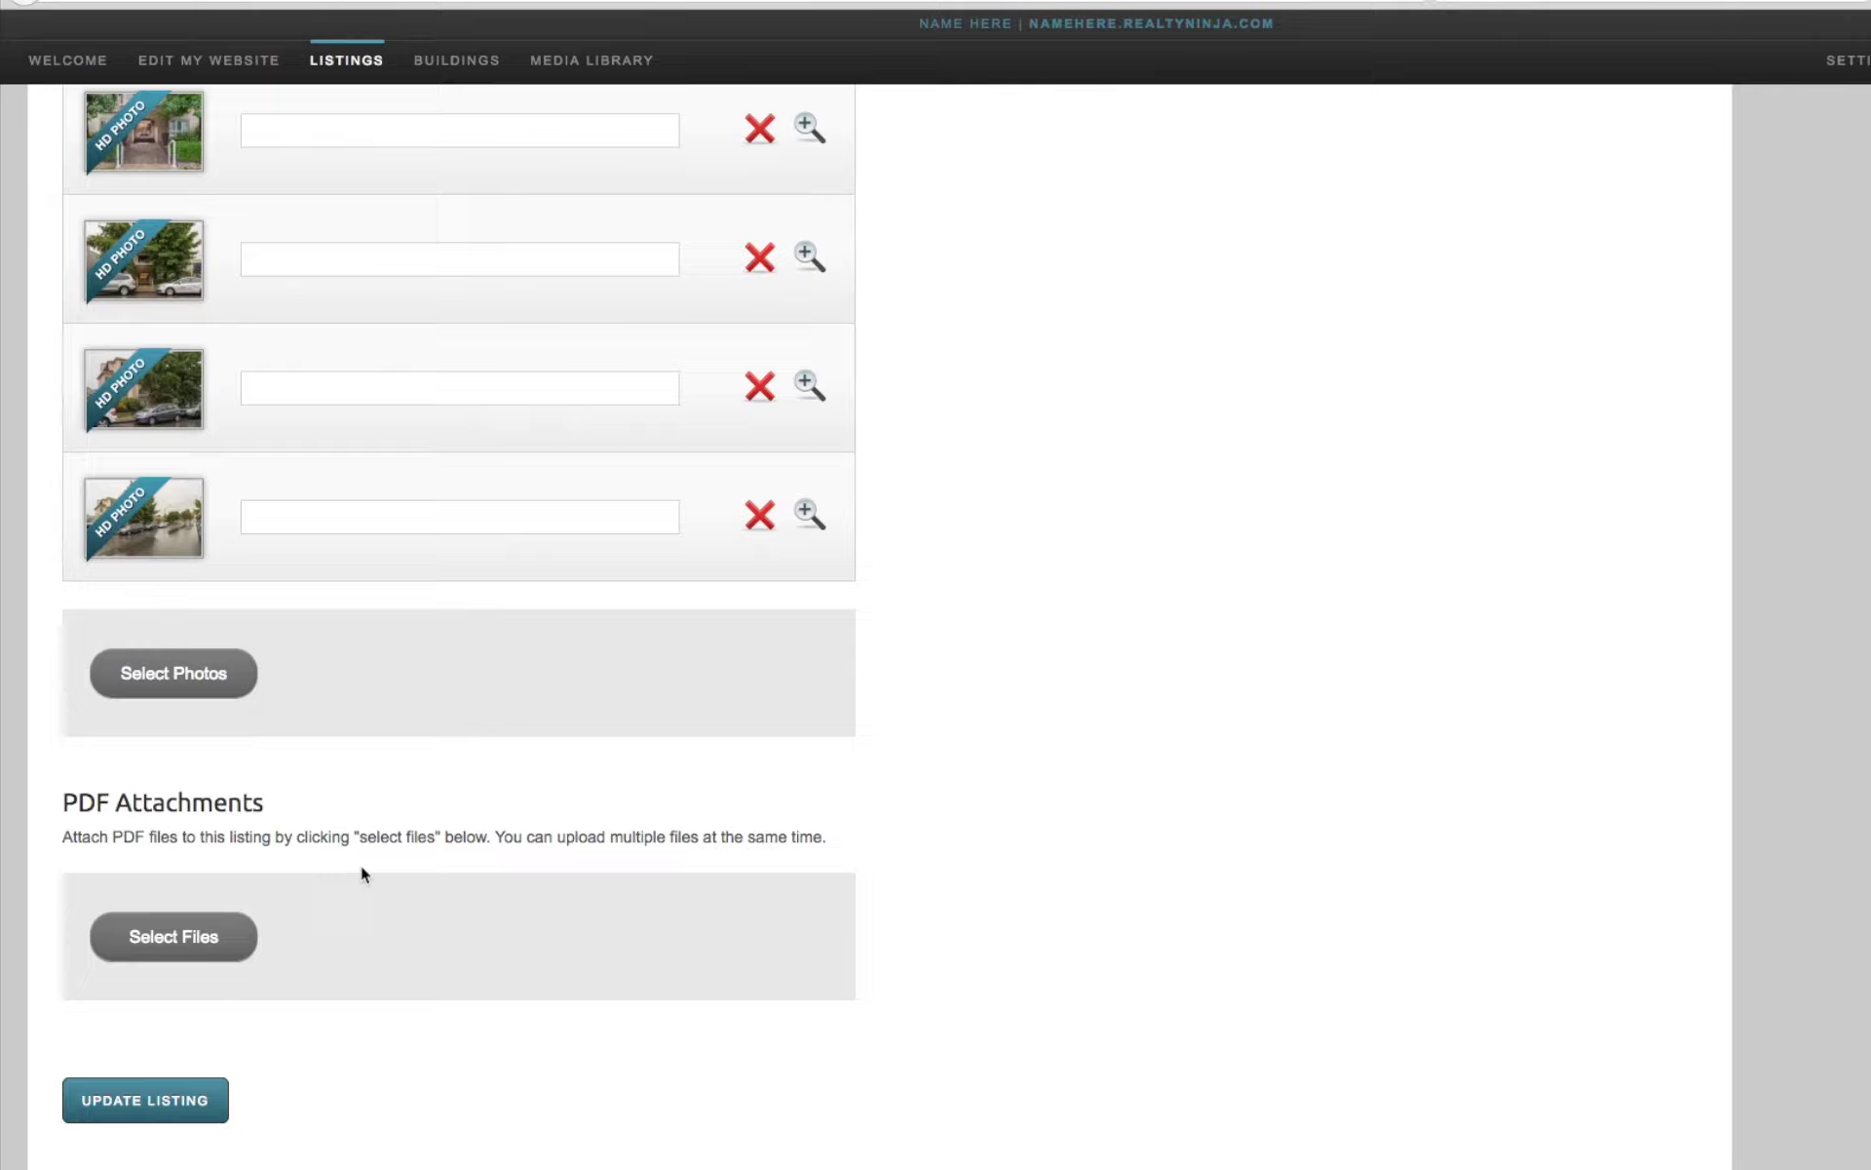
# Attach Floor-Plan.pdf under PDF Attachments and save the listing.
pyautogui.click(148, 938)
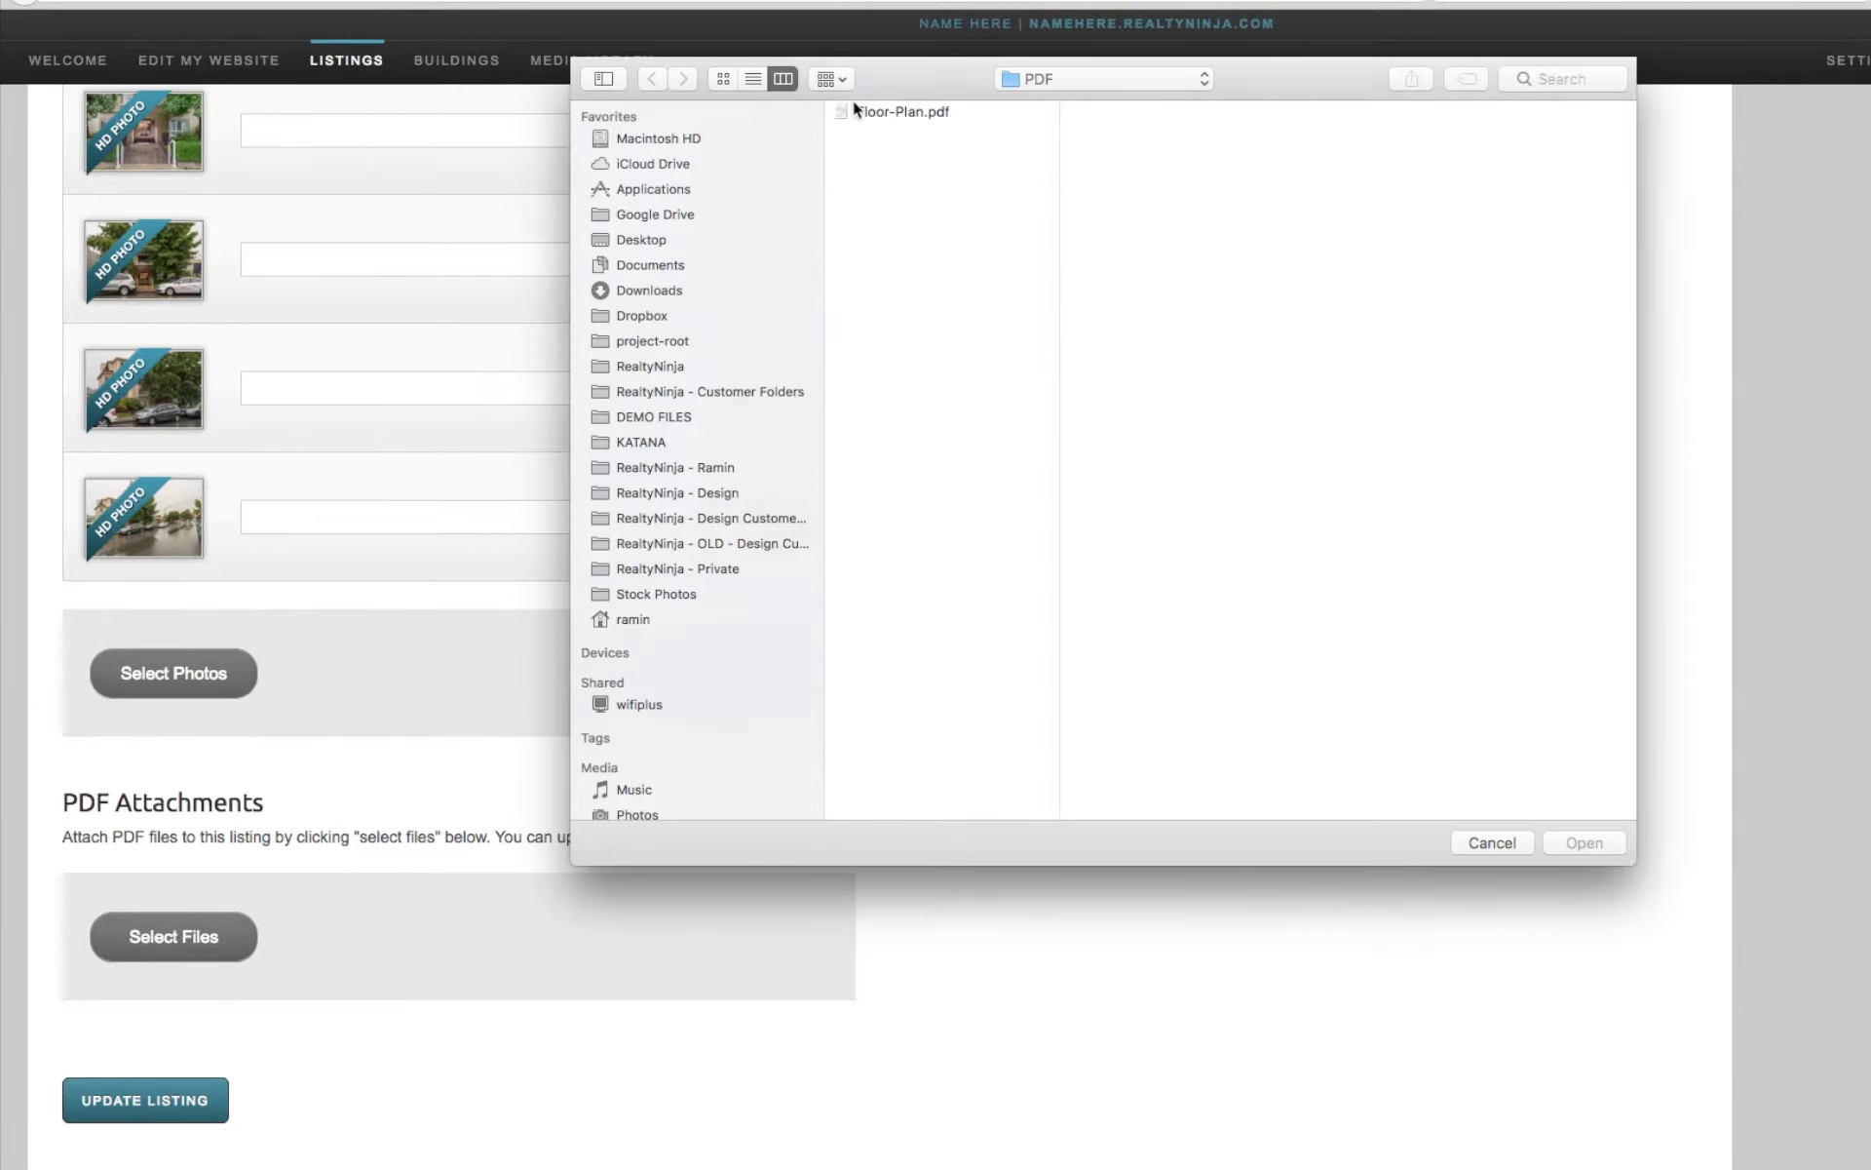
pyautogui.doubleClick(853, 109)
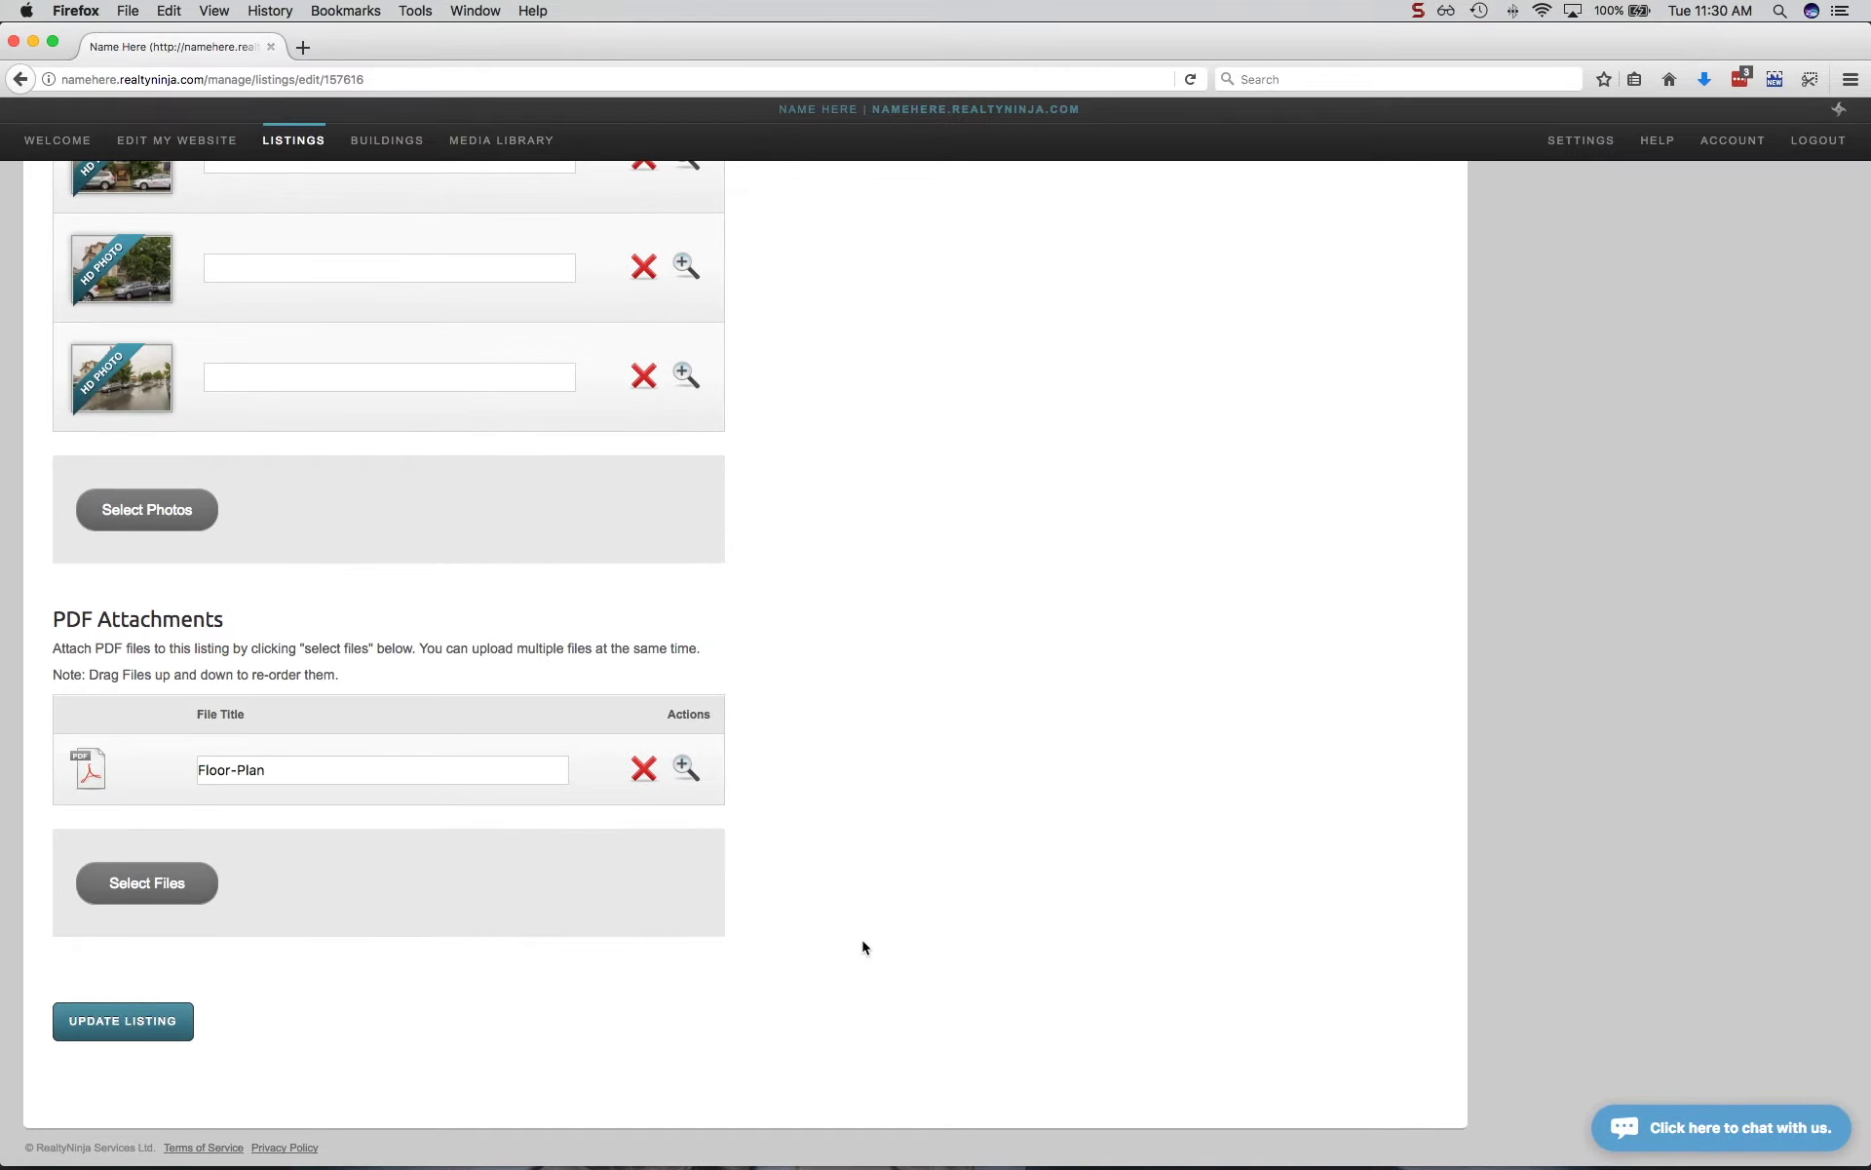
pyautogui.click(146, 1023)
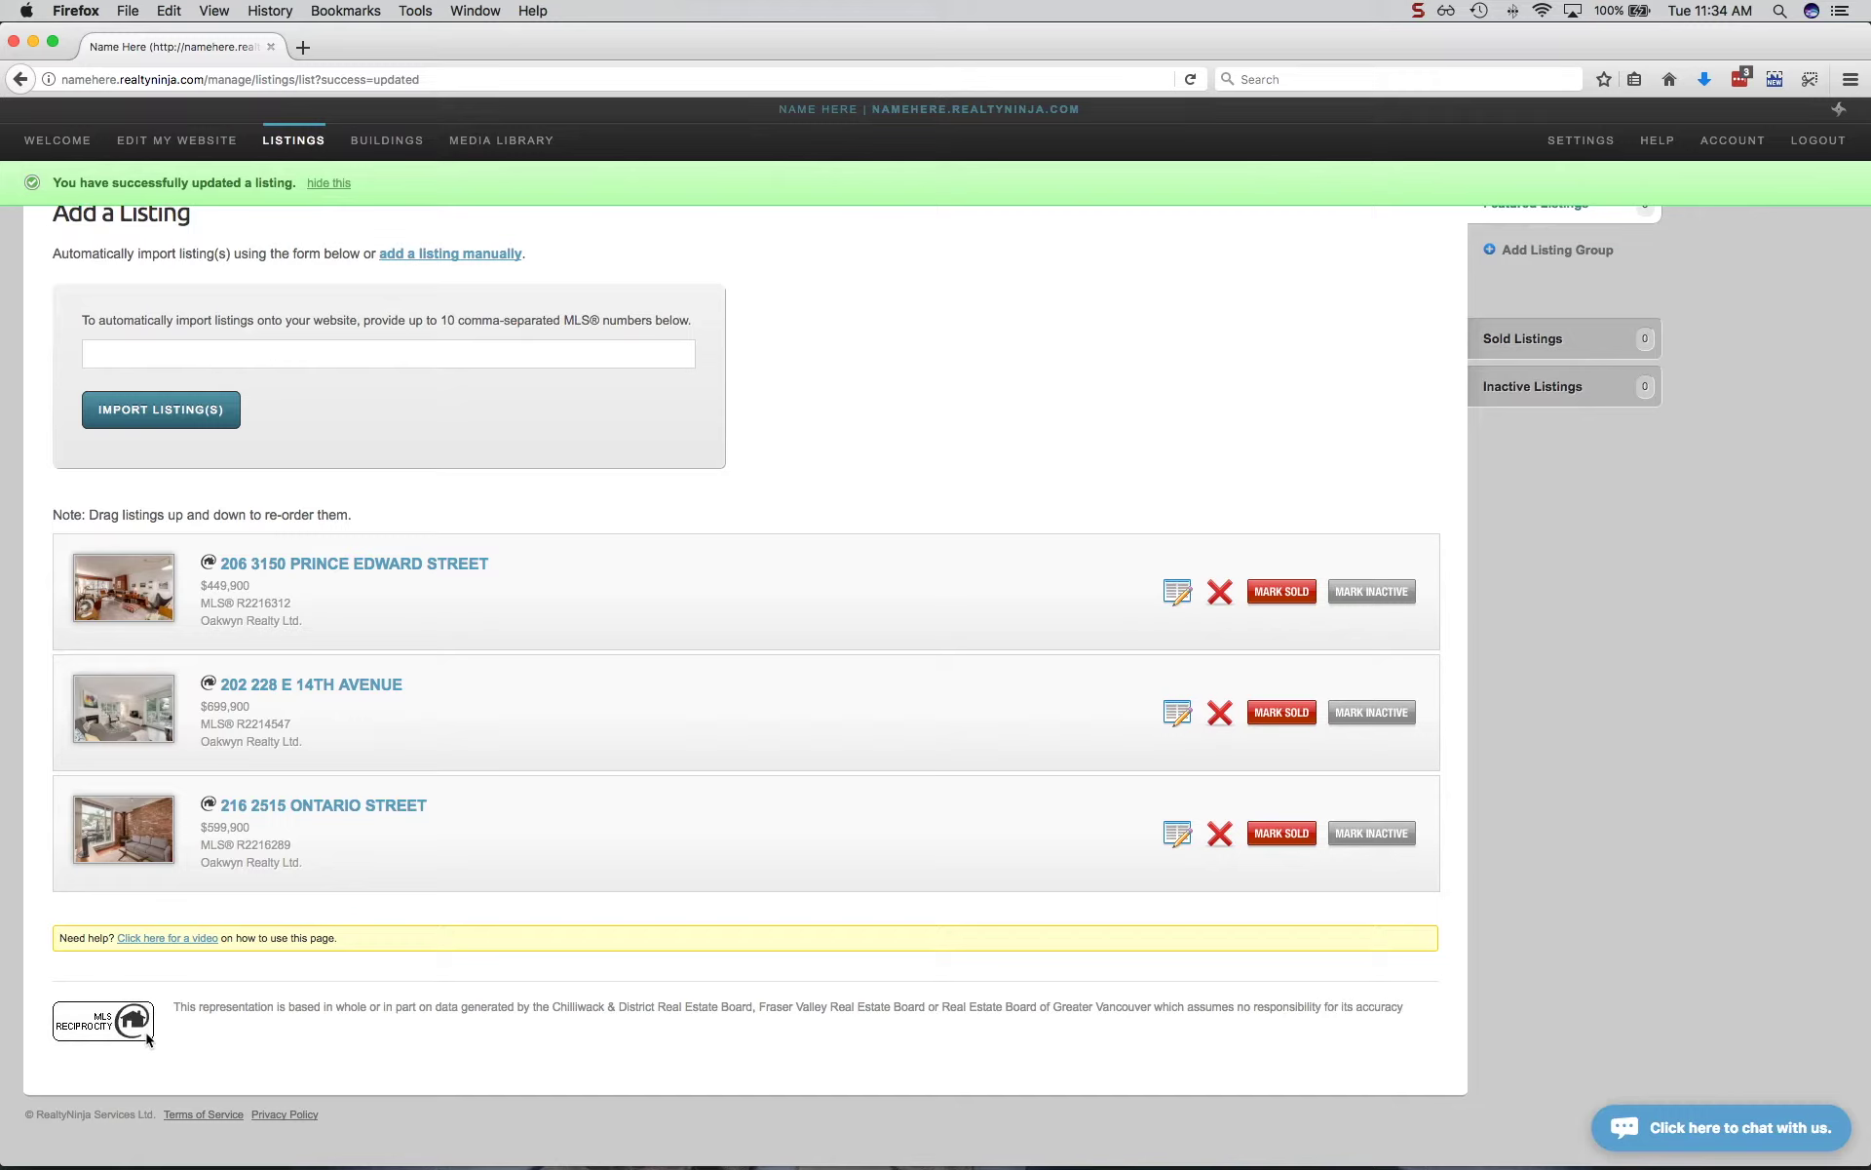
pyautogui.click(175, 147)
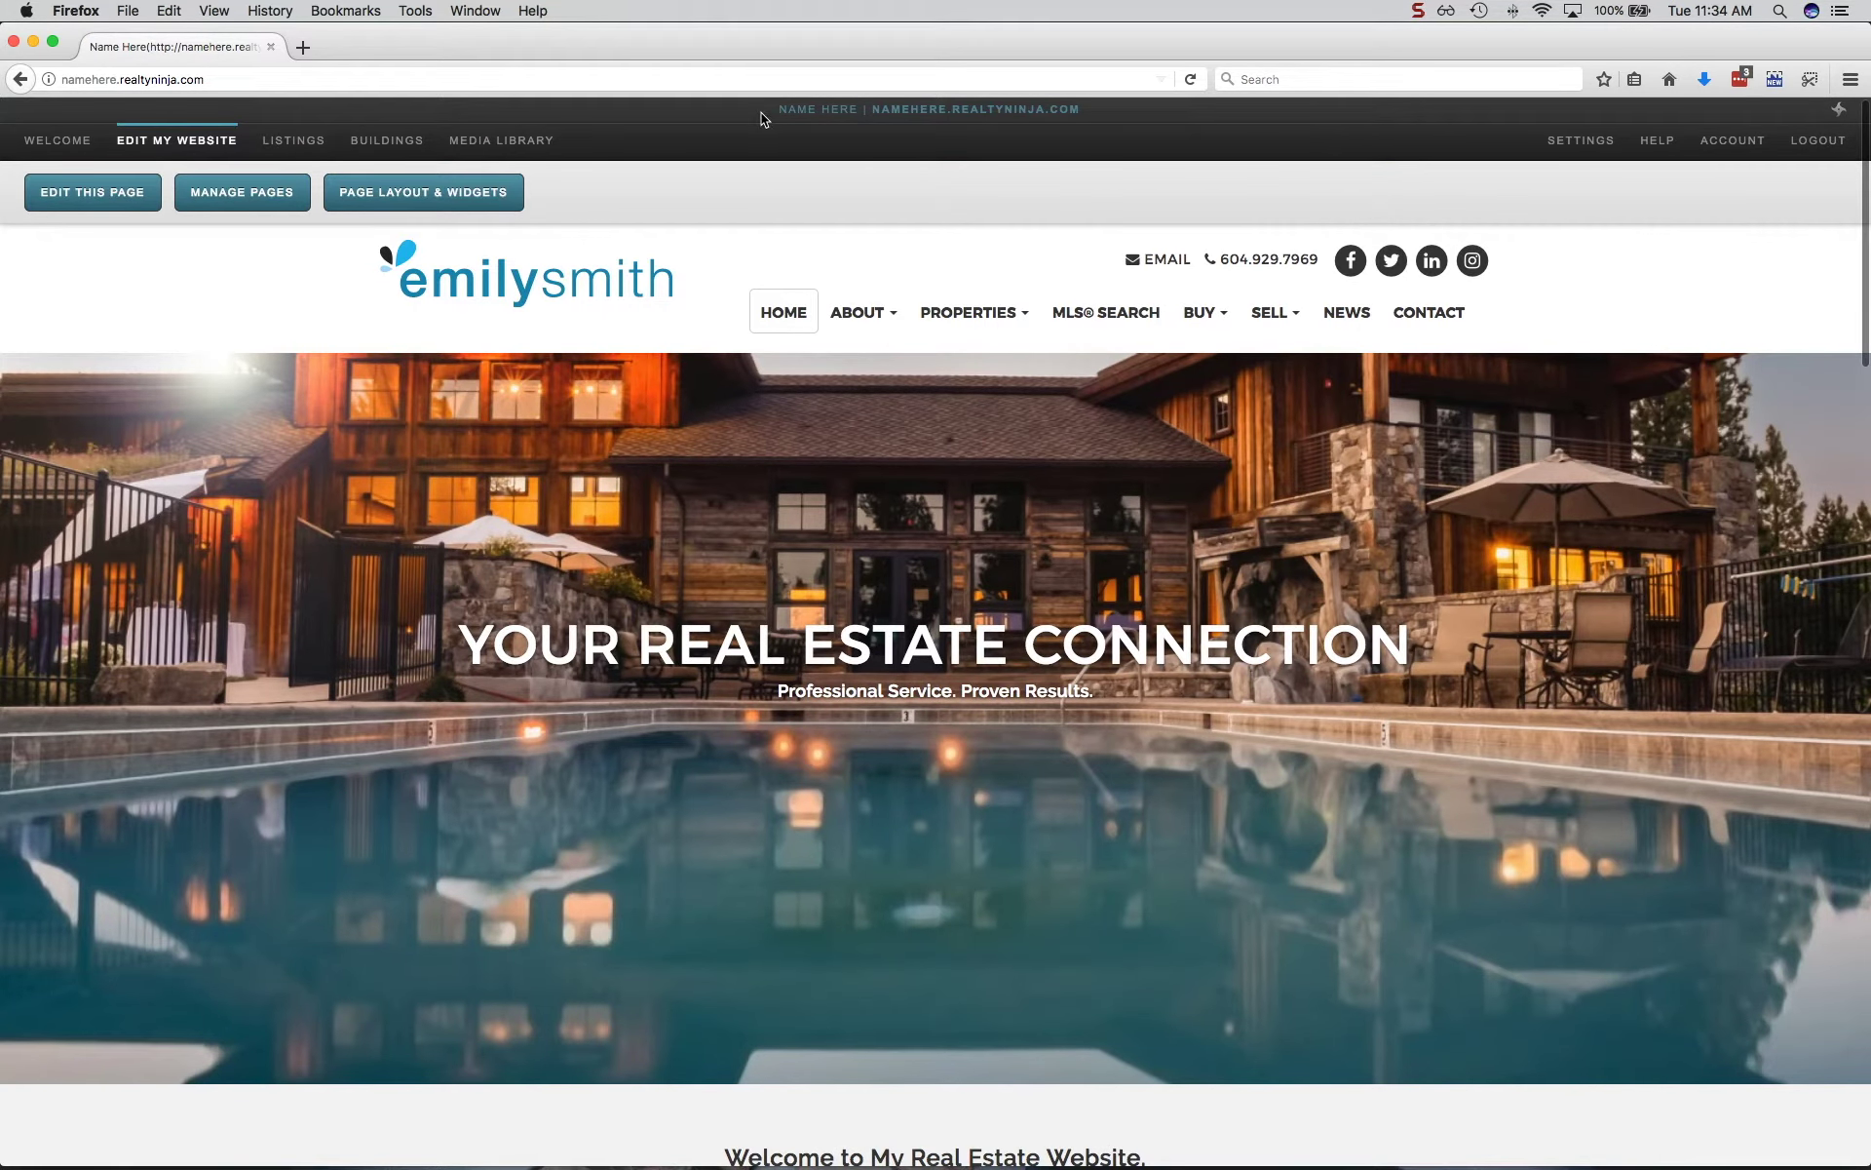
pyautogui.moveTo(965, 314)
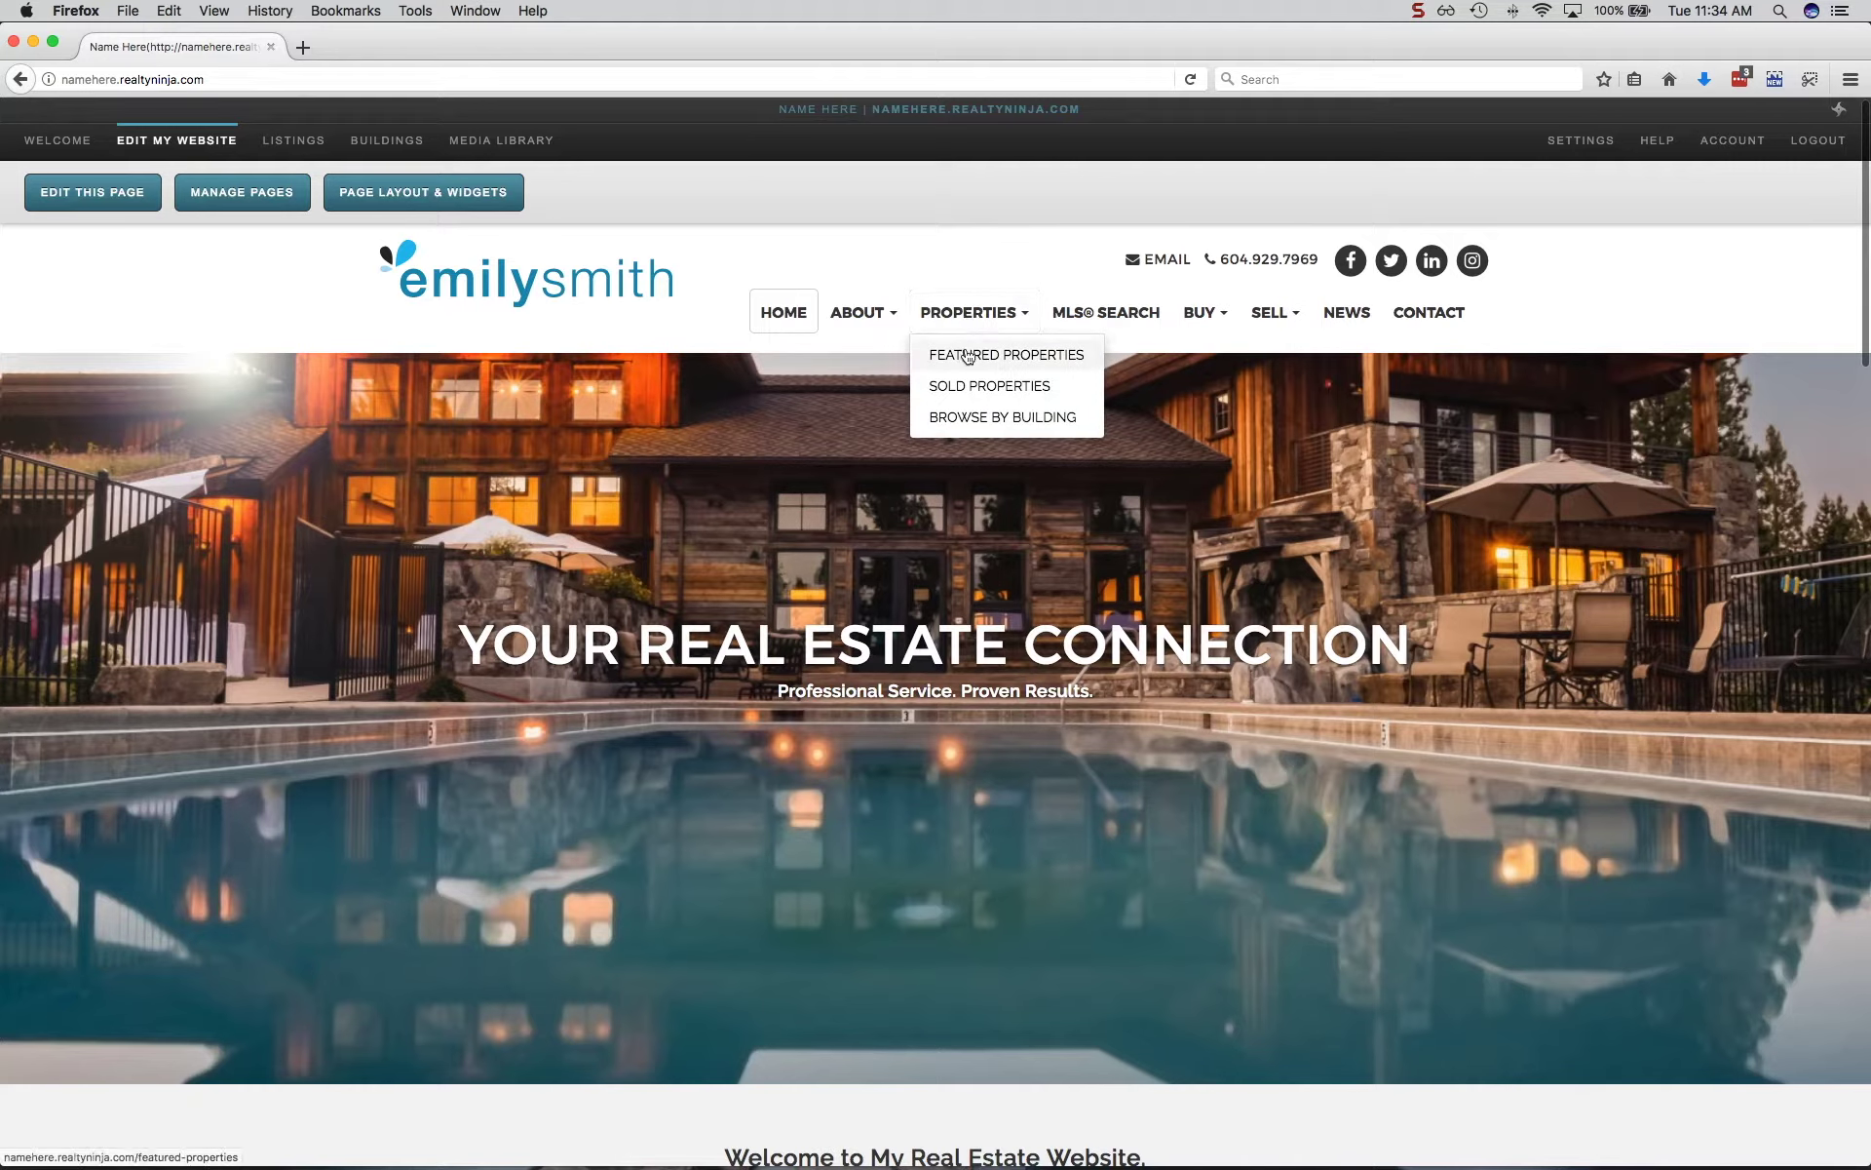
pyautogui.click(968, 357)
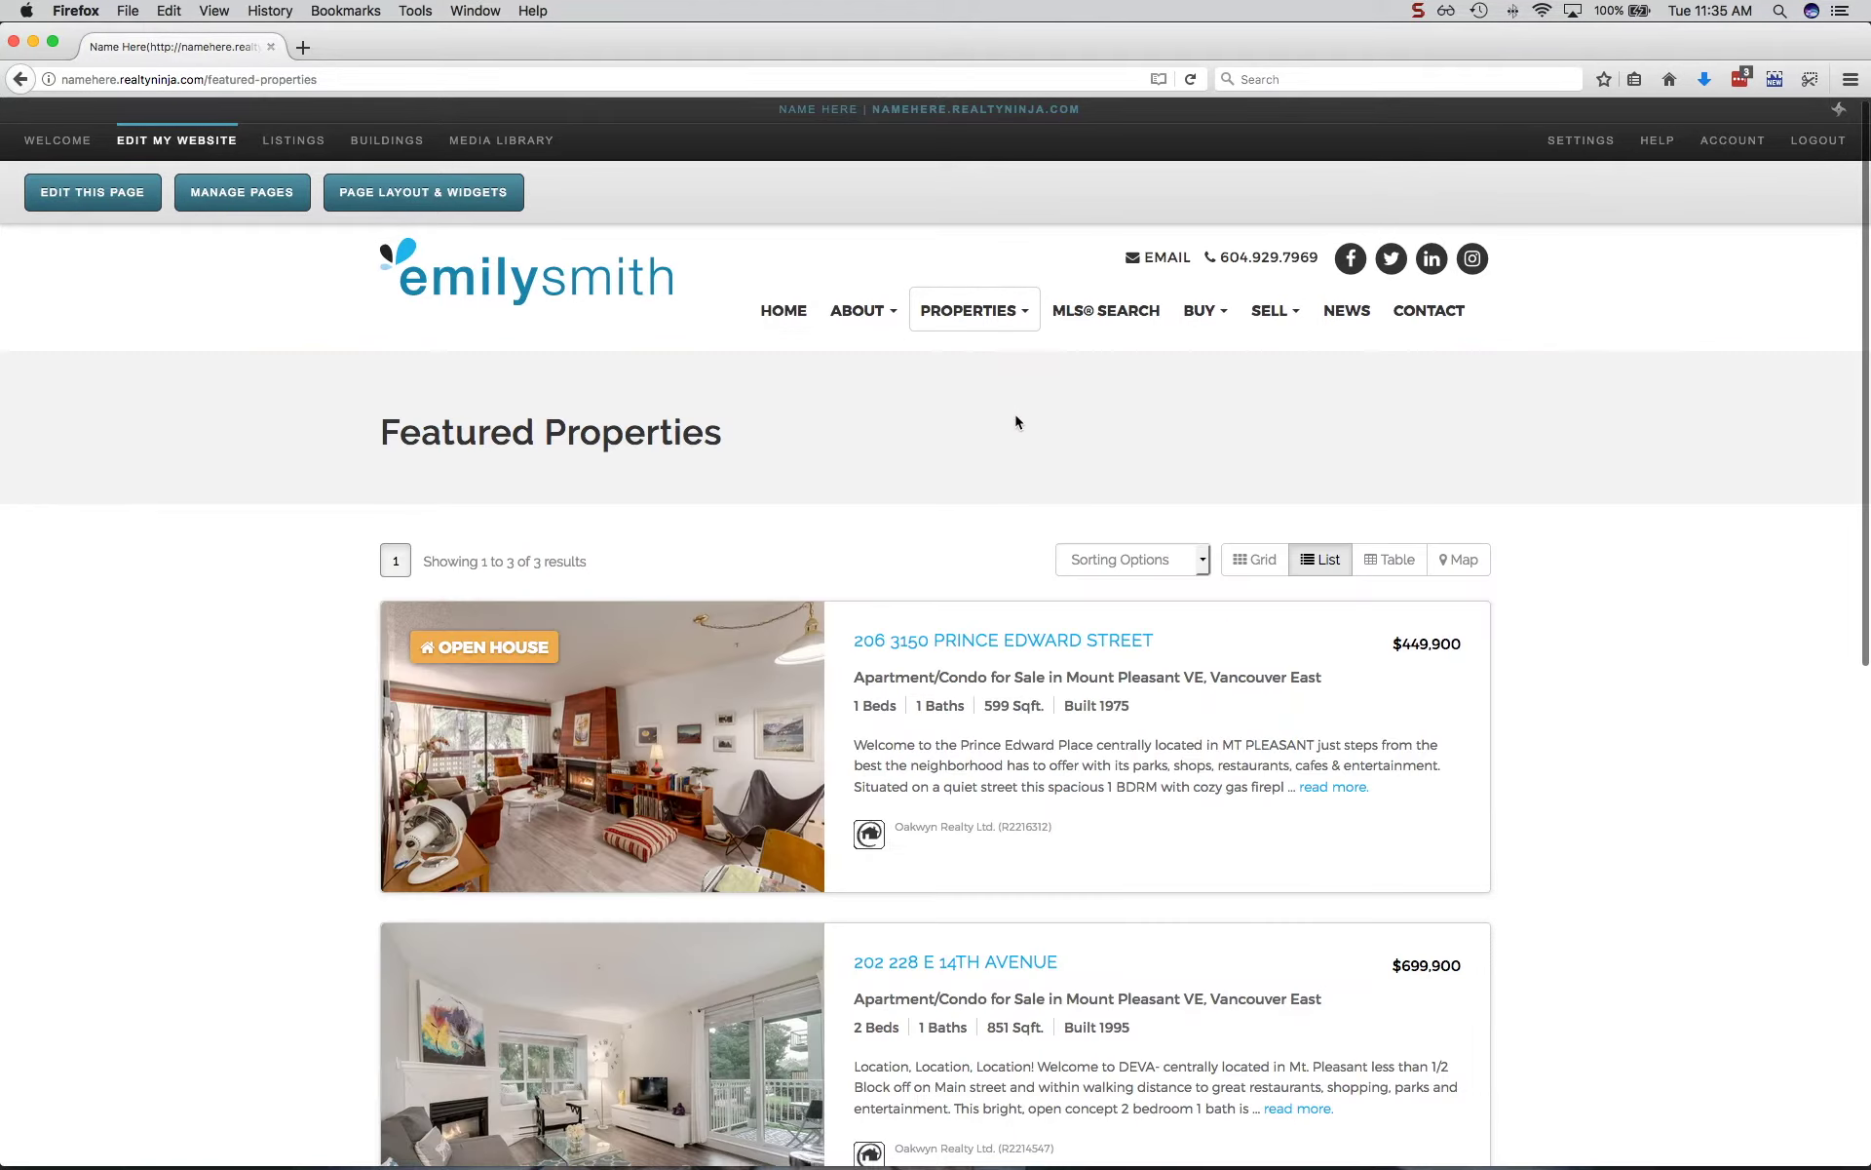
pyautogui.scroll(-10, 1016, 422)
pyautogui.click(1000, 587)
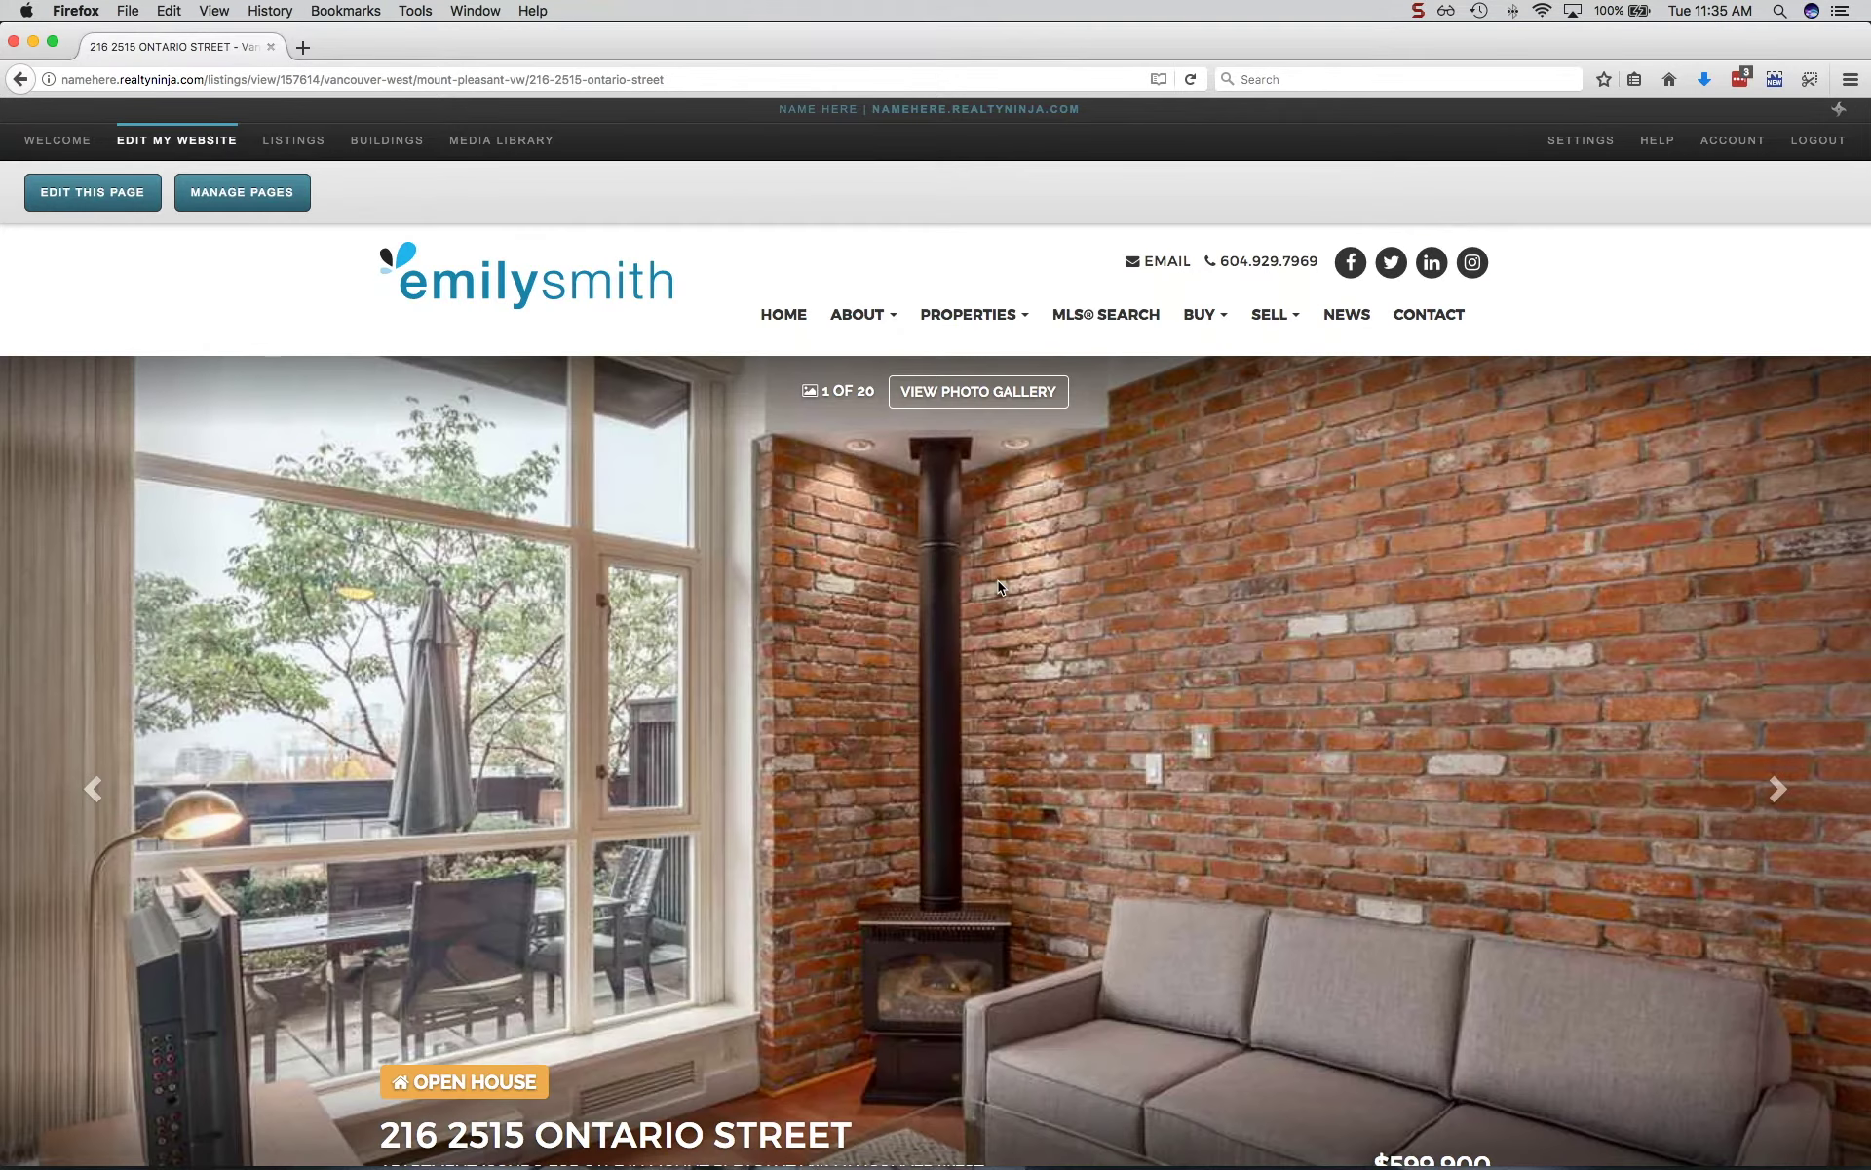
pyautogui.scroll(-3, 998, 580)
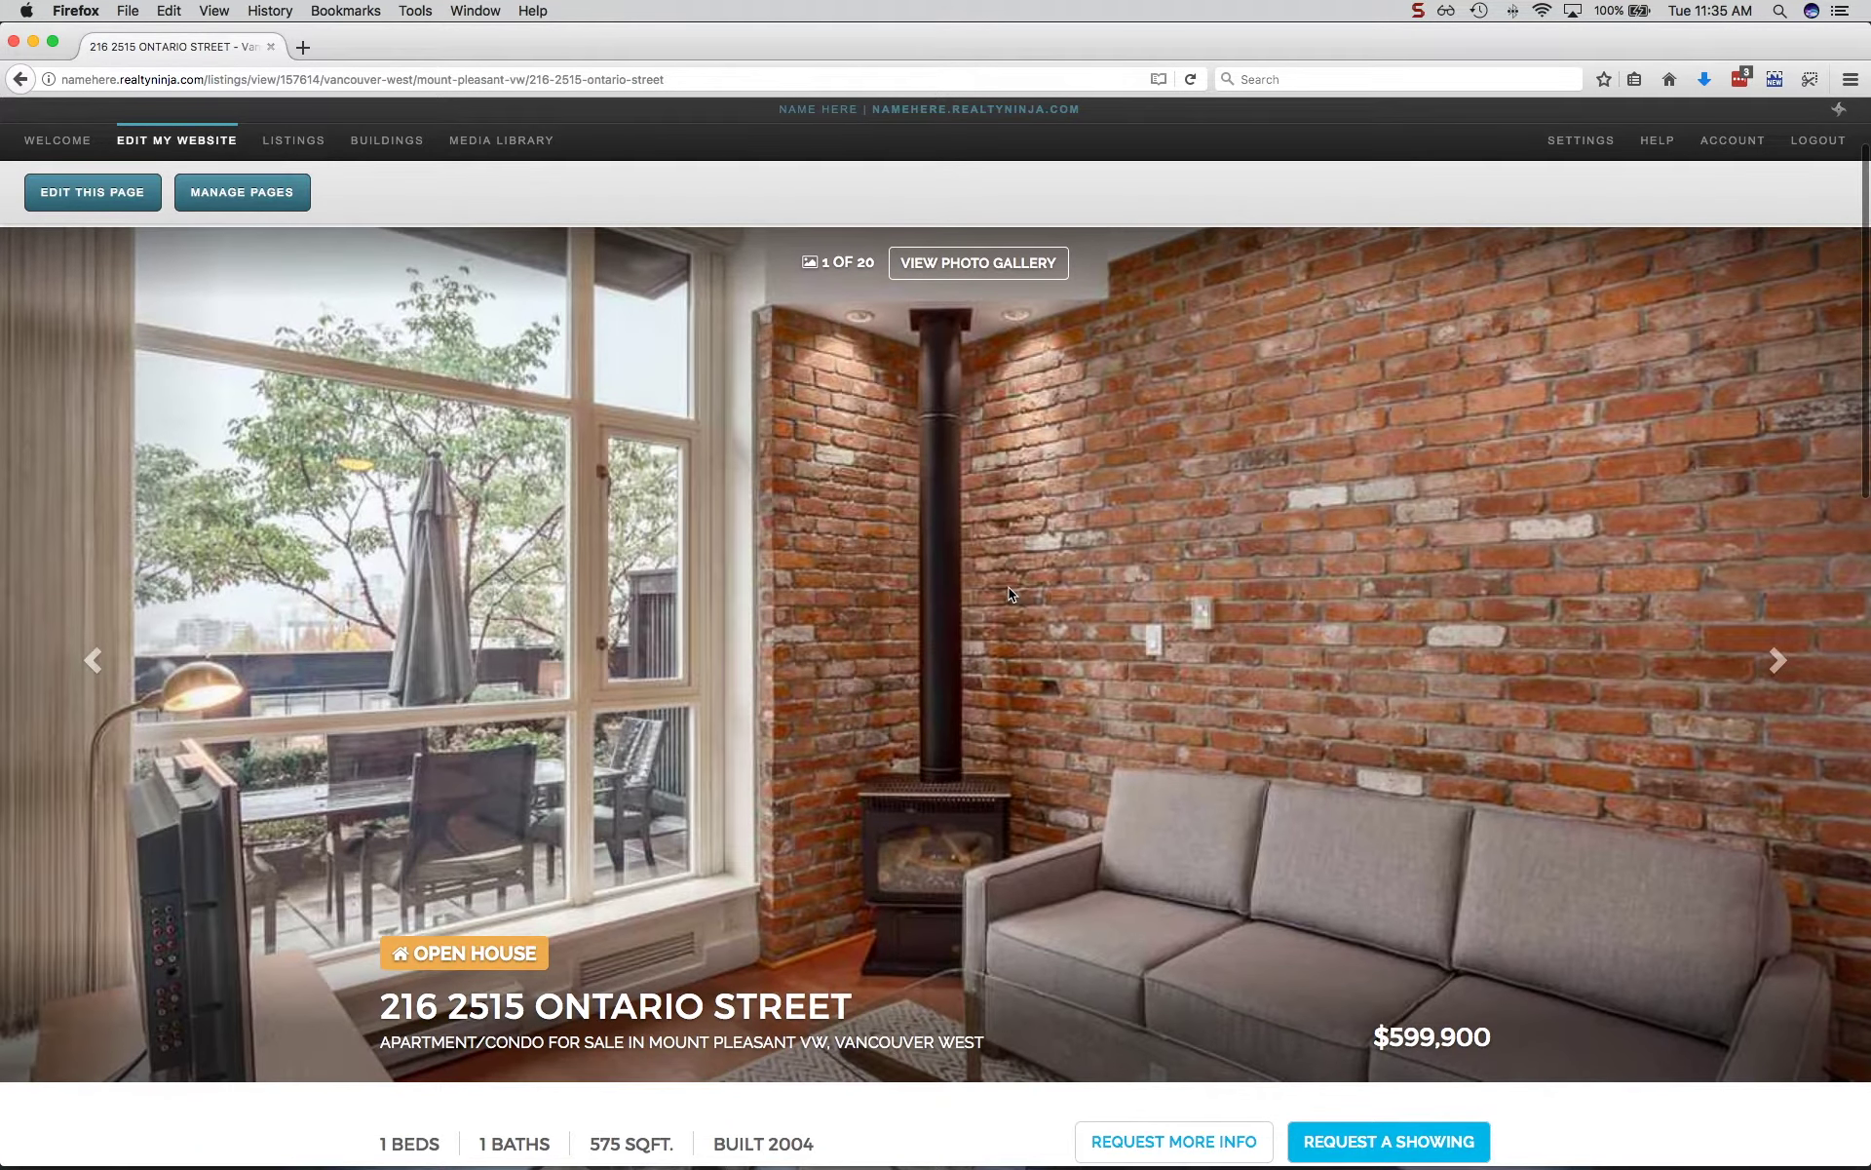
pyautogui.scroll(3, 1009, 587)
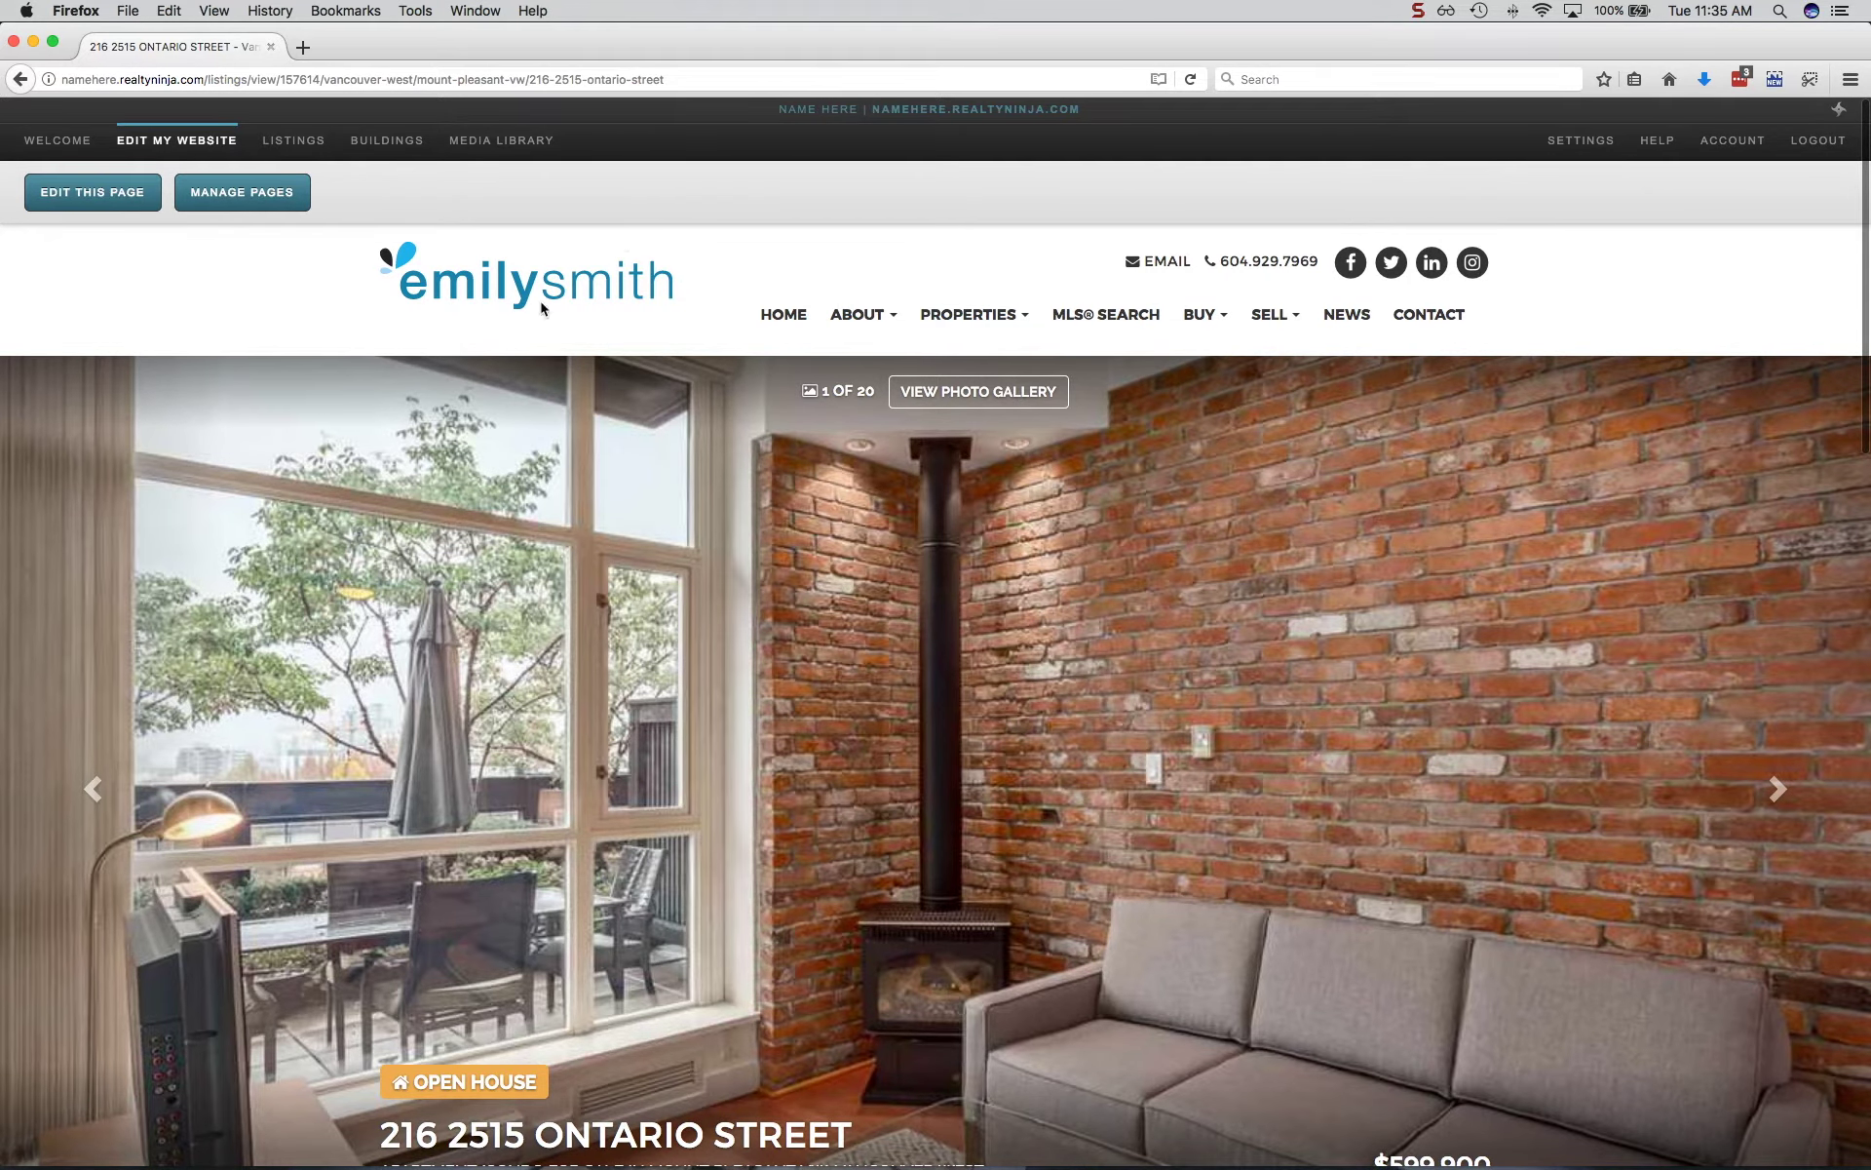
pyautogui.scroll(-2, 1111, 533)
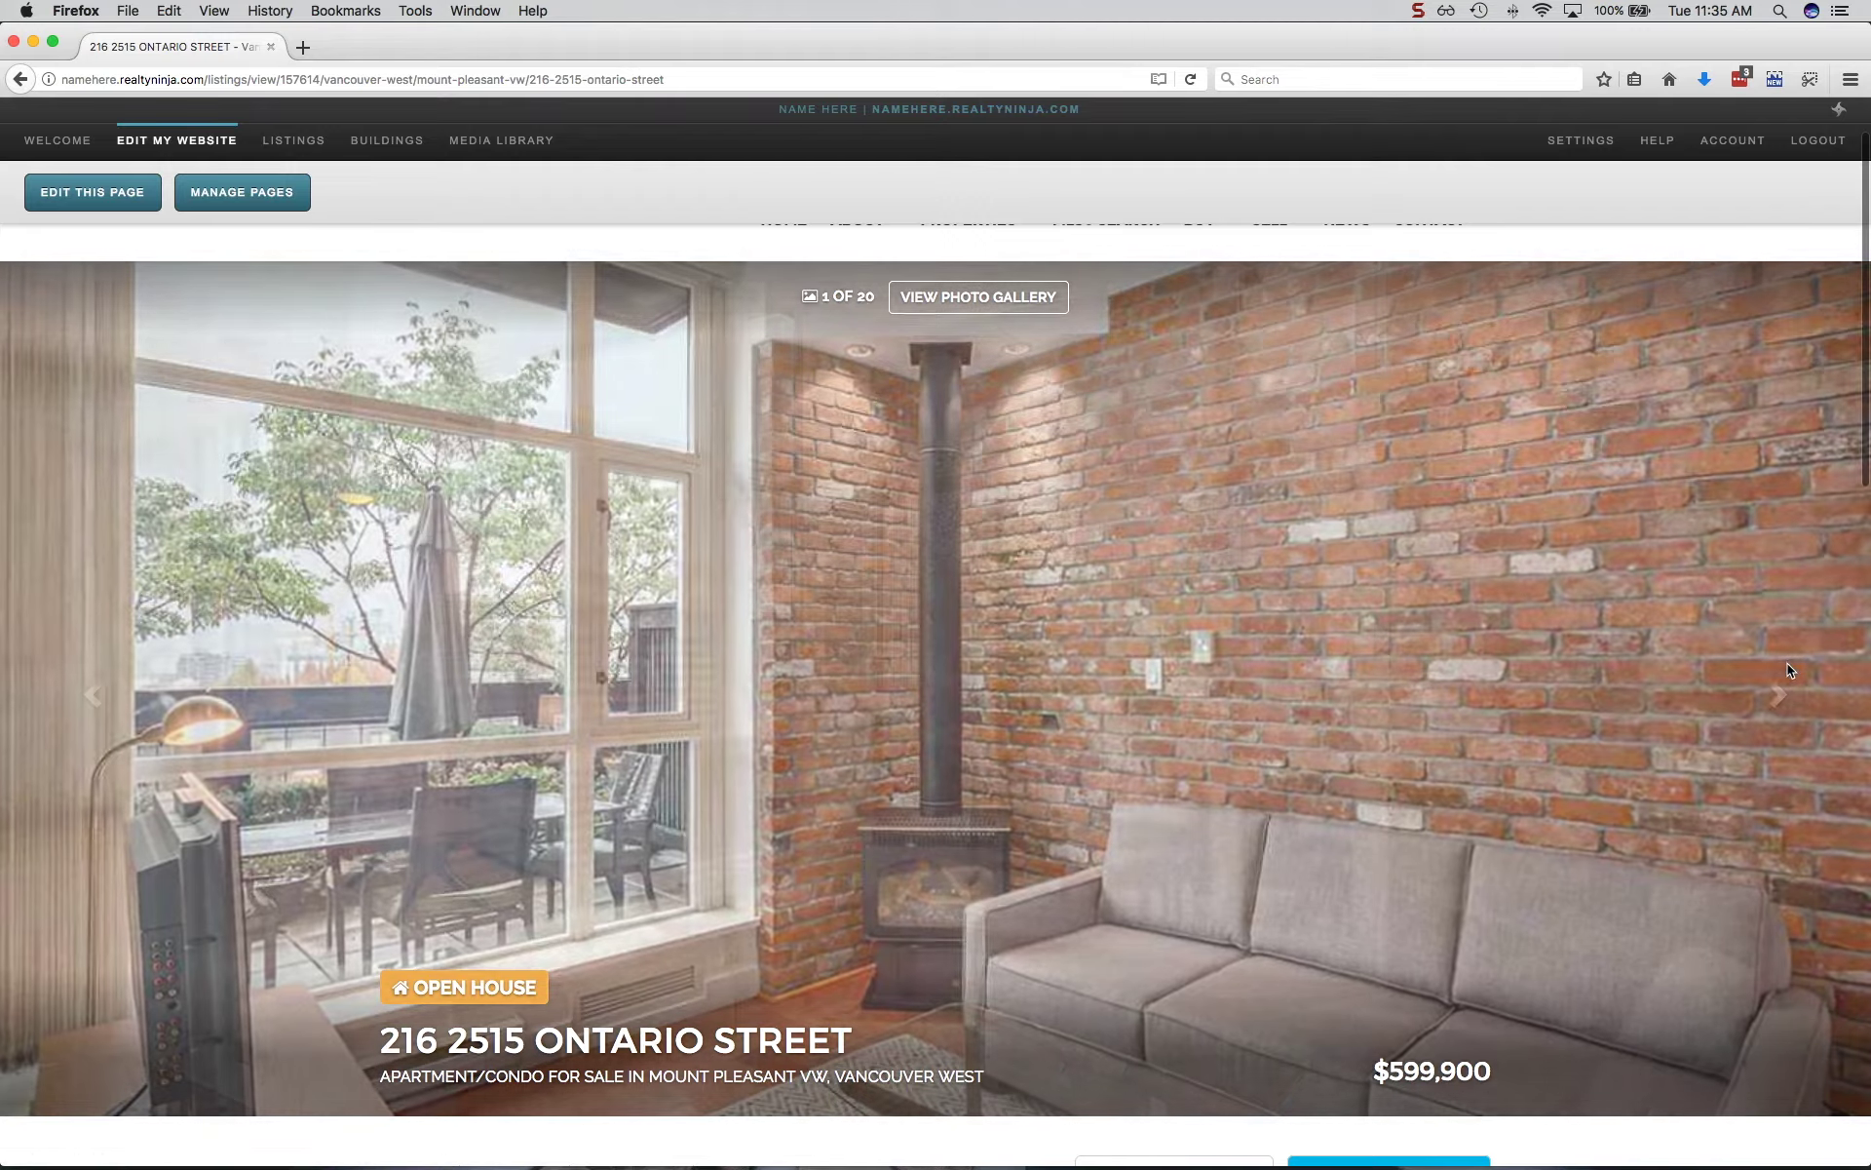
pyautogui.click(1787, 662)
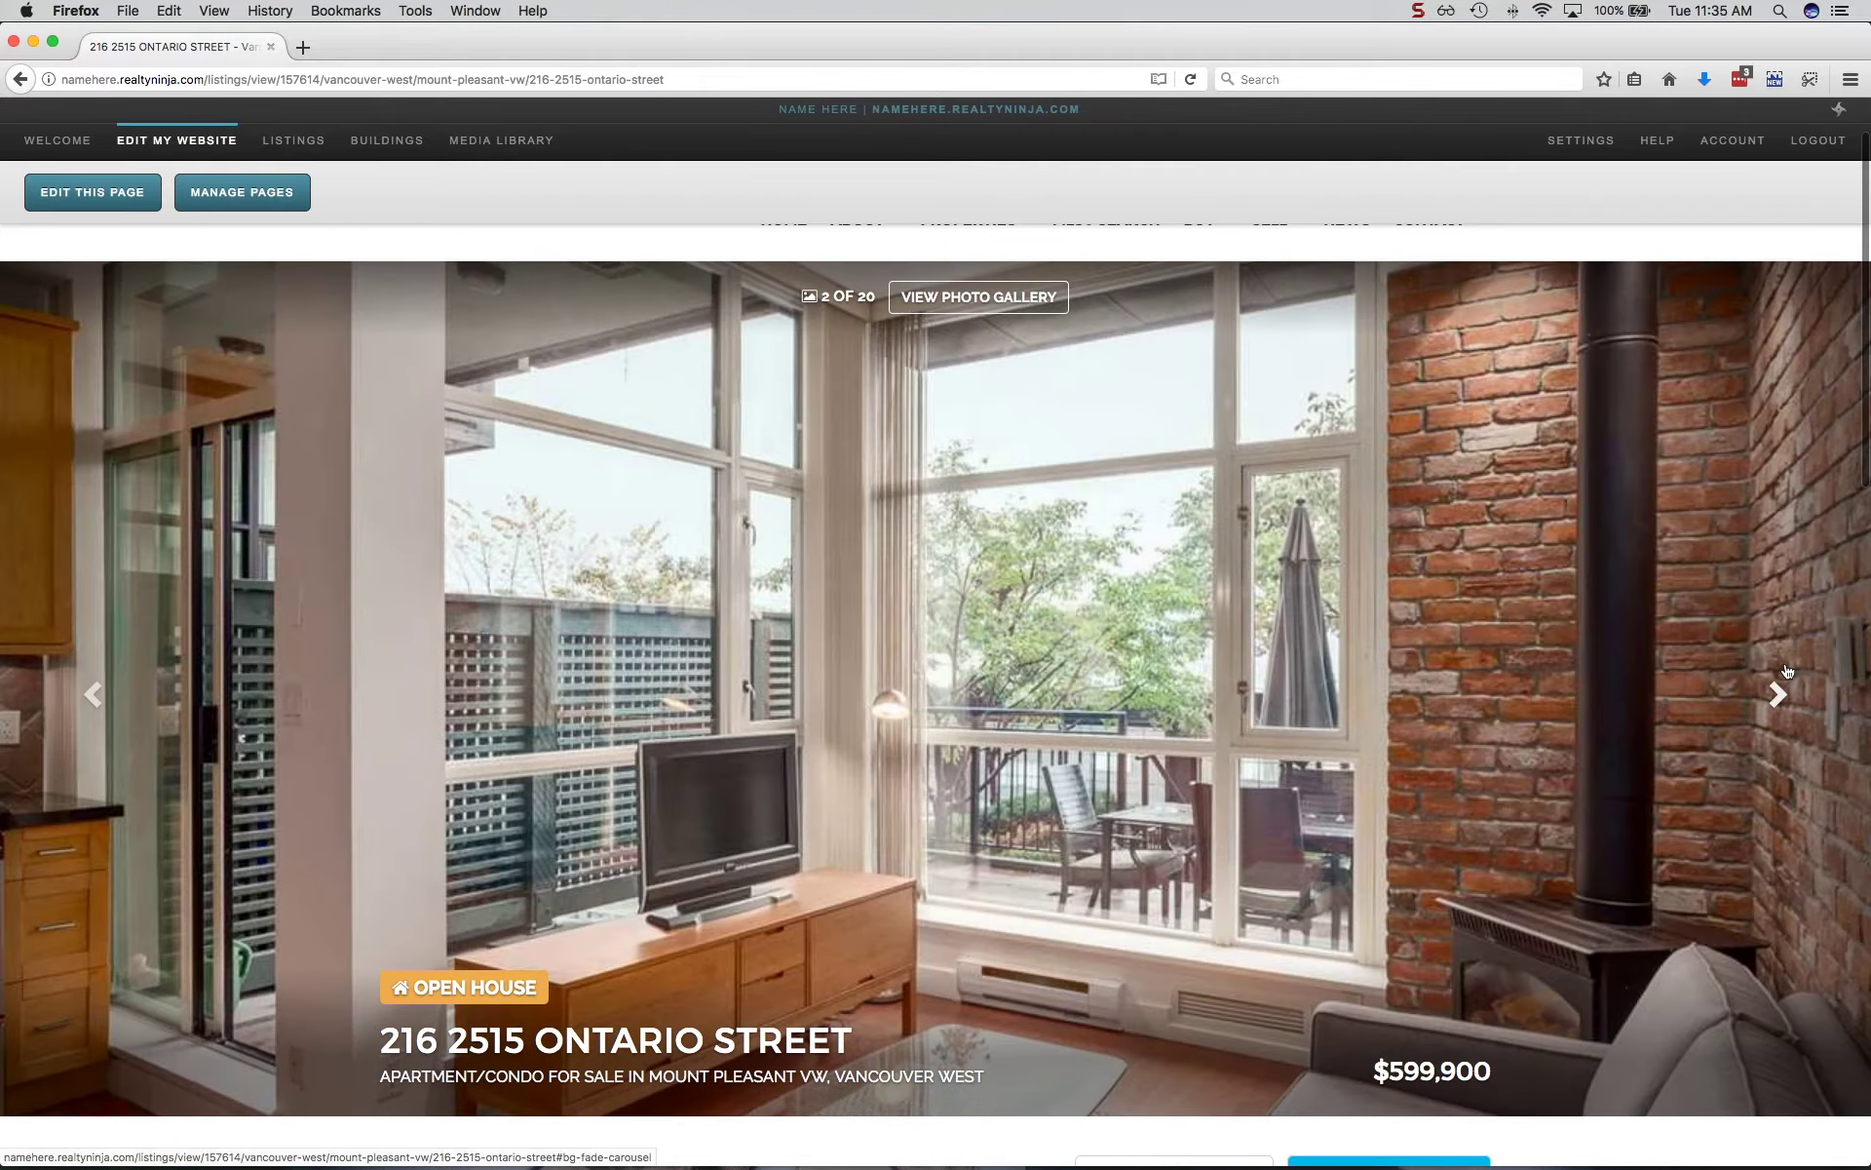
pyautogui.click(1786, 663)
pyautogui.click(1778, 652)
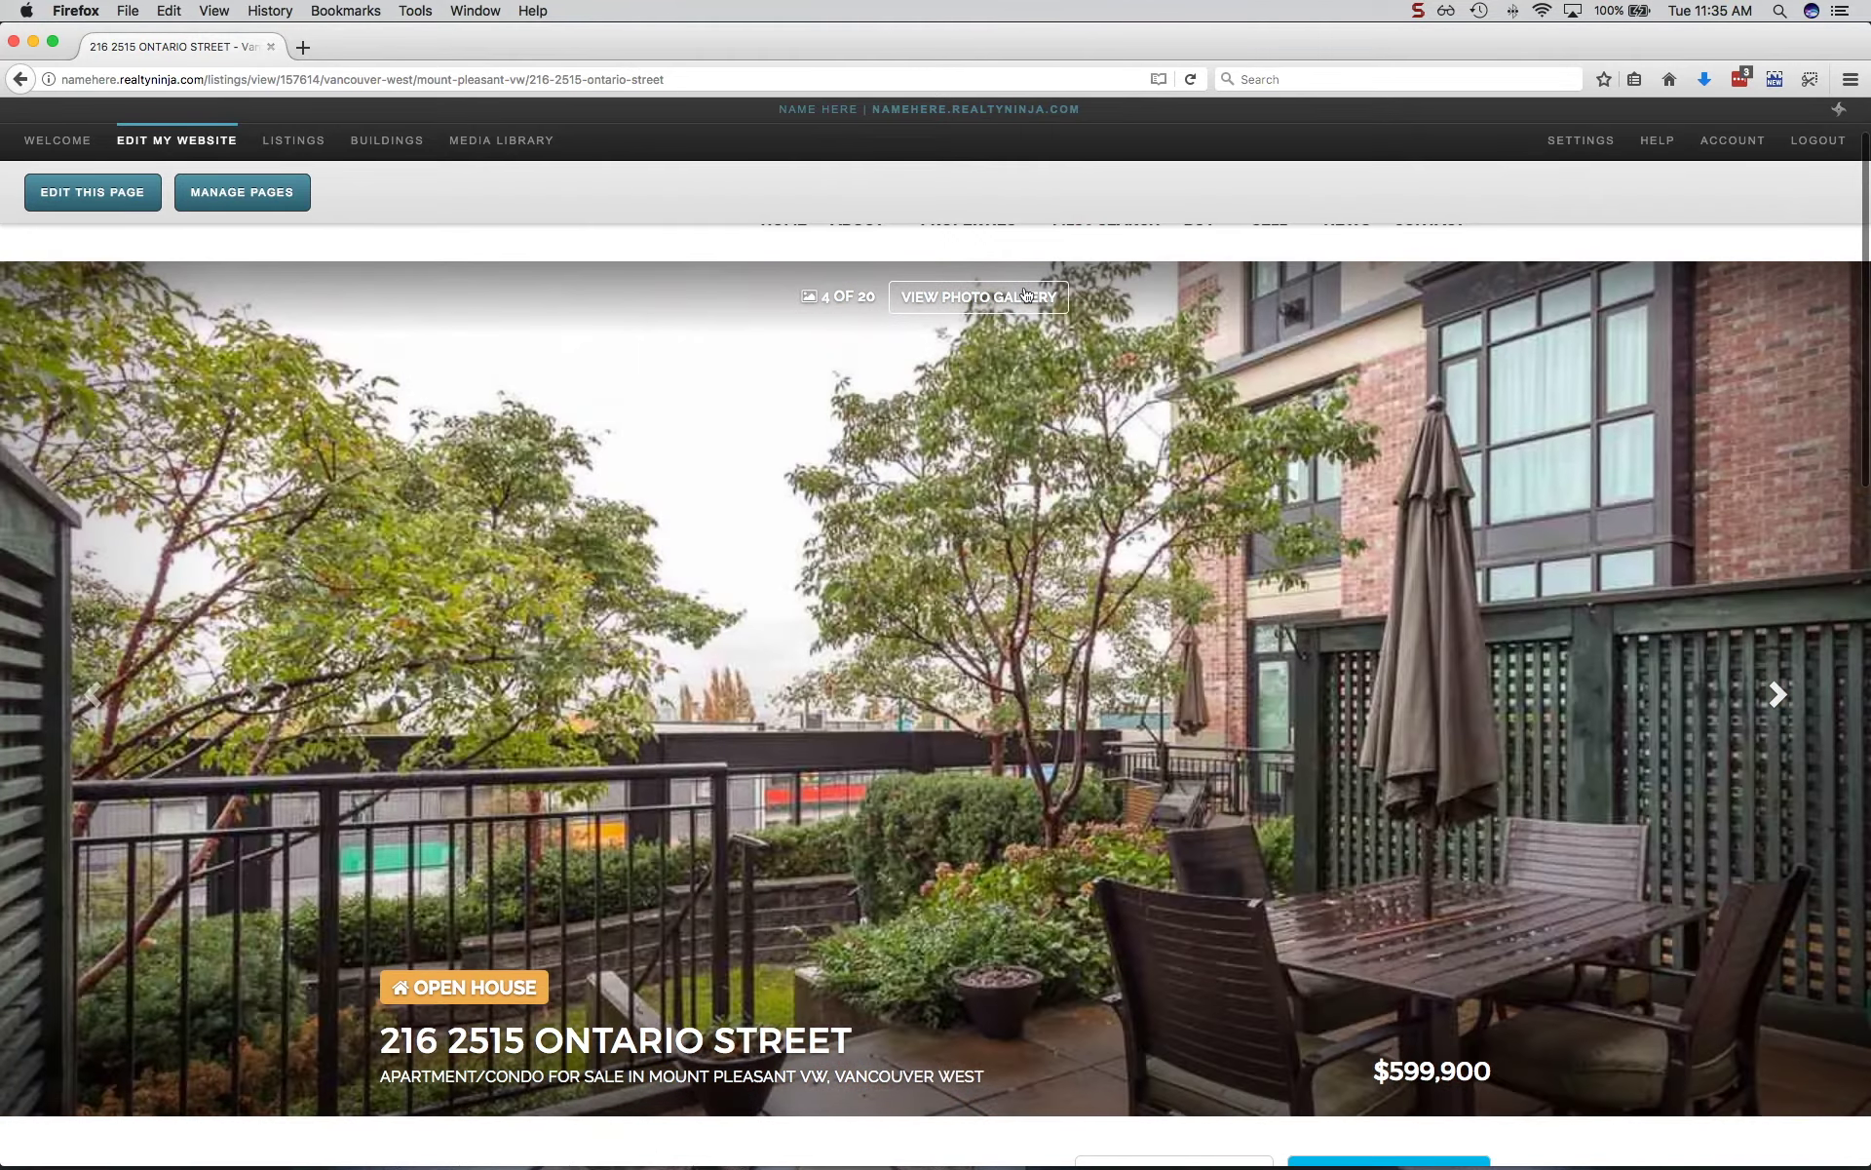
pyautogui.click(973, 301)
pyautogui.click(1494, 689)
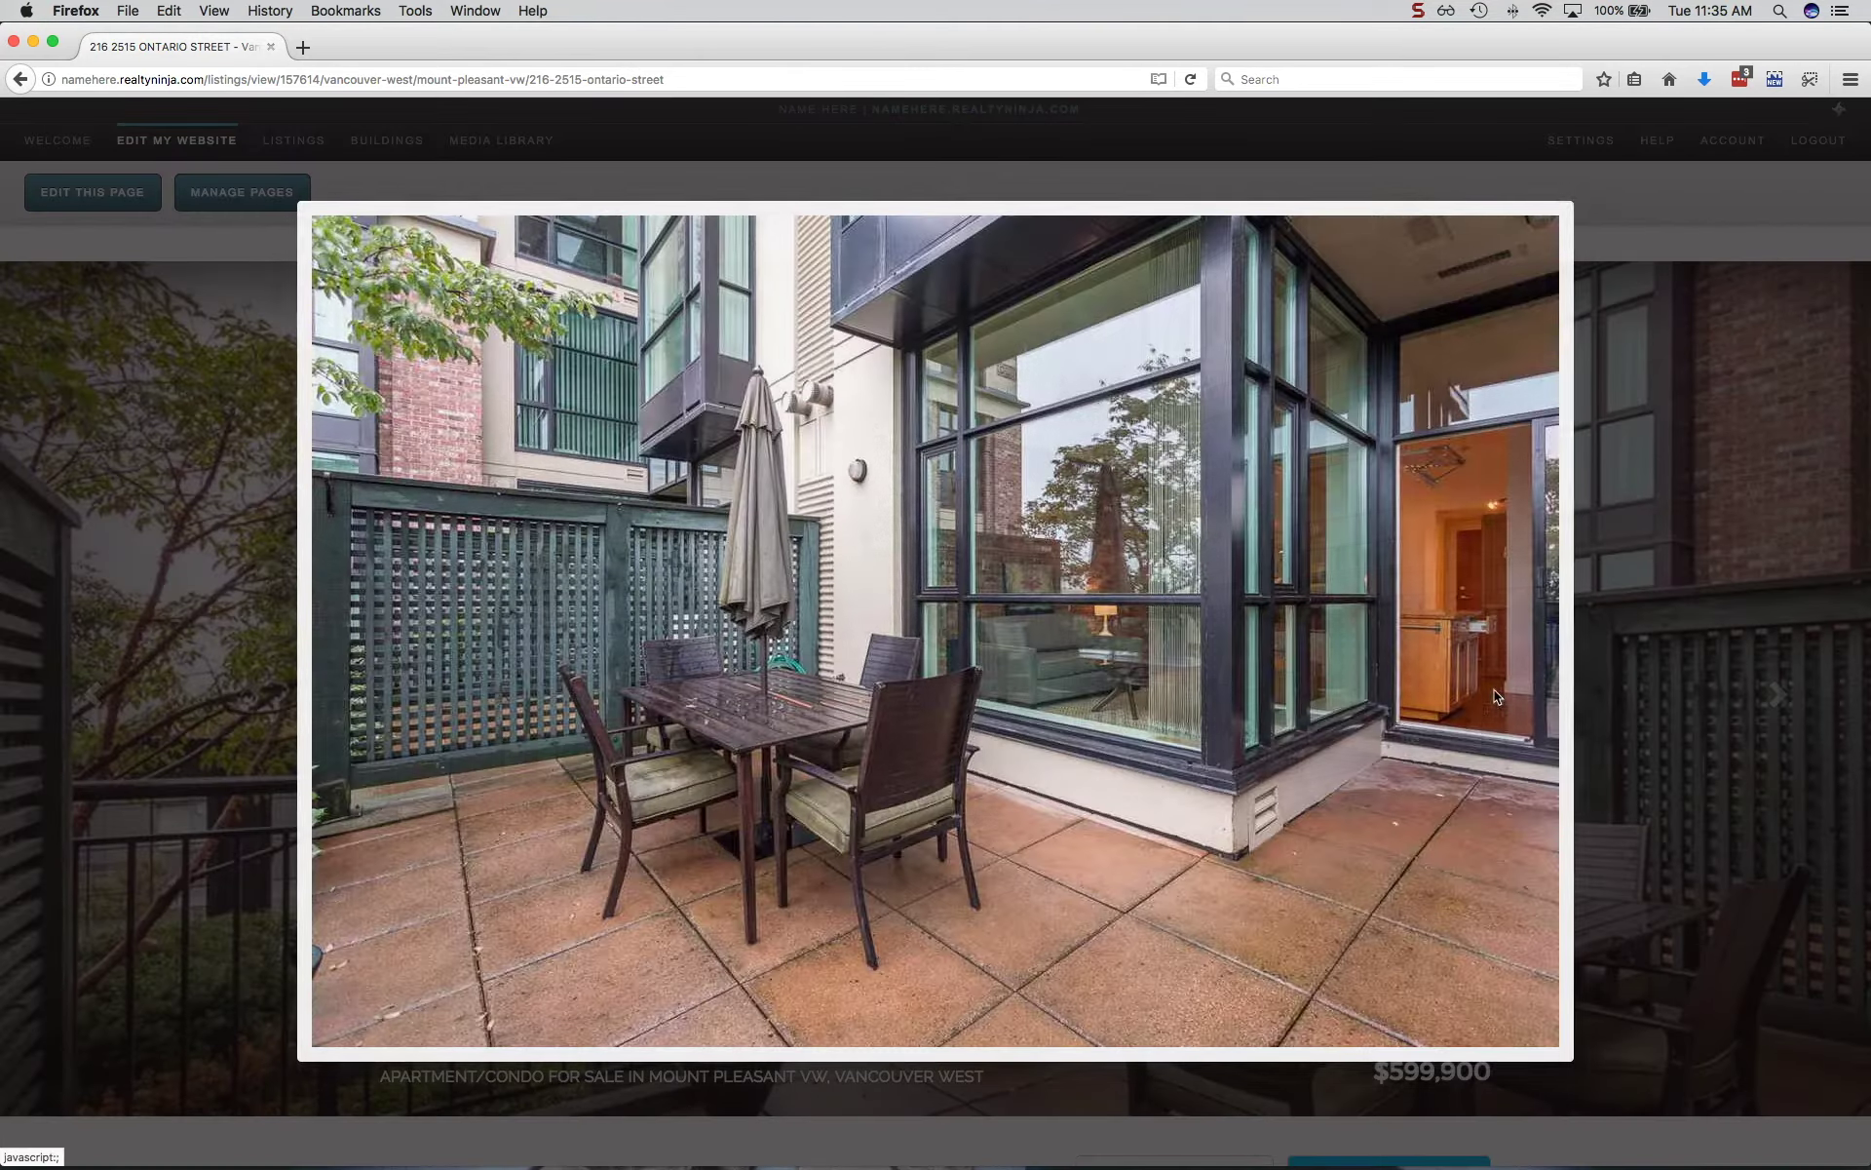
pyautogui.click(1494, 688)
pyautogui.click(1665, 694)
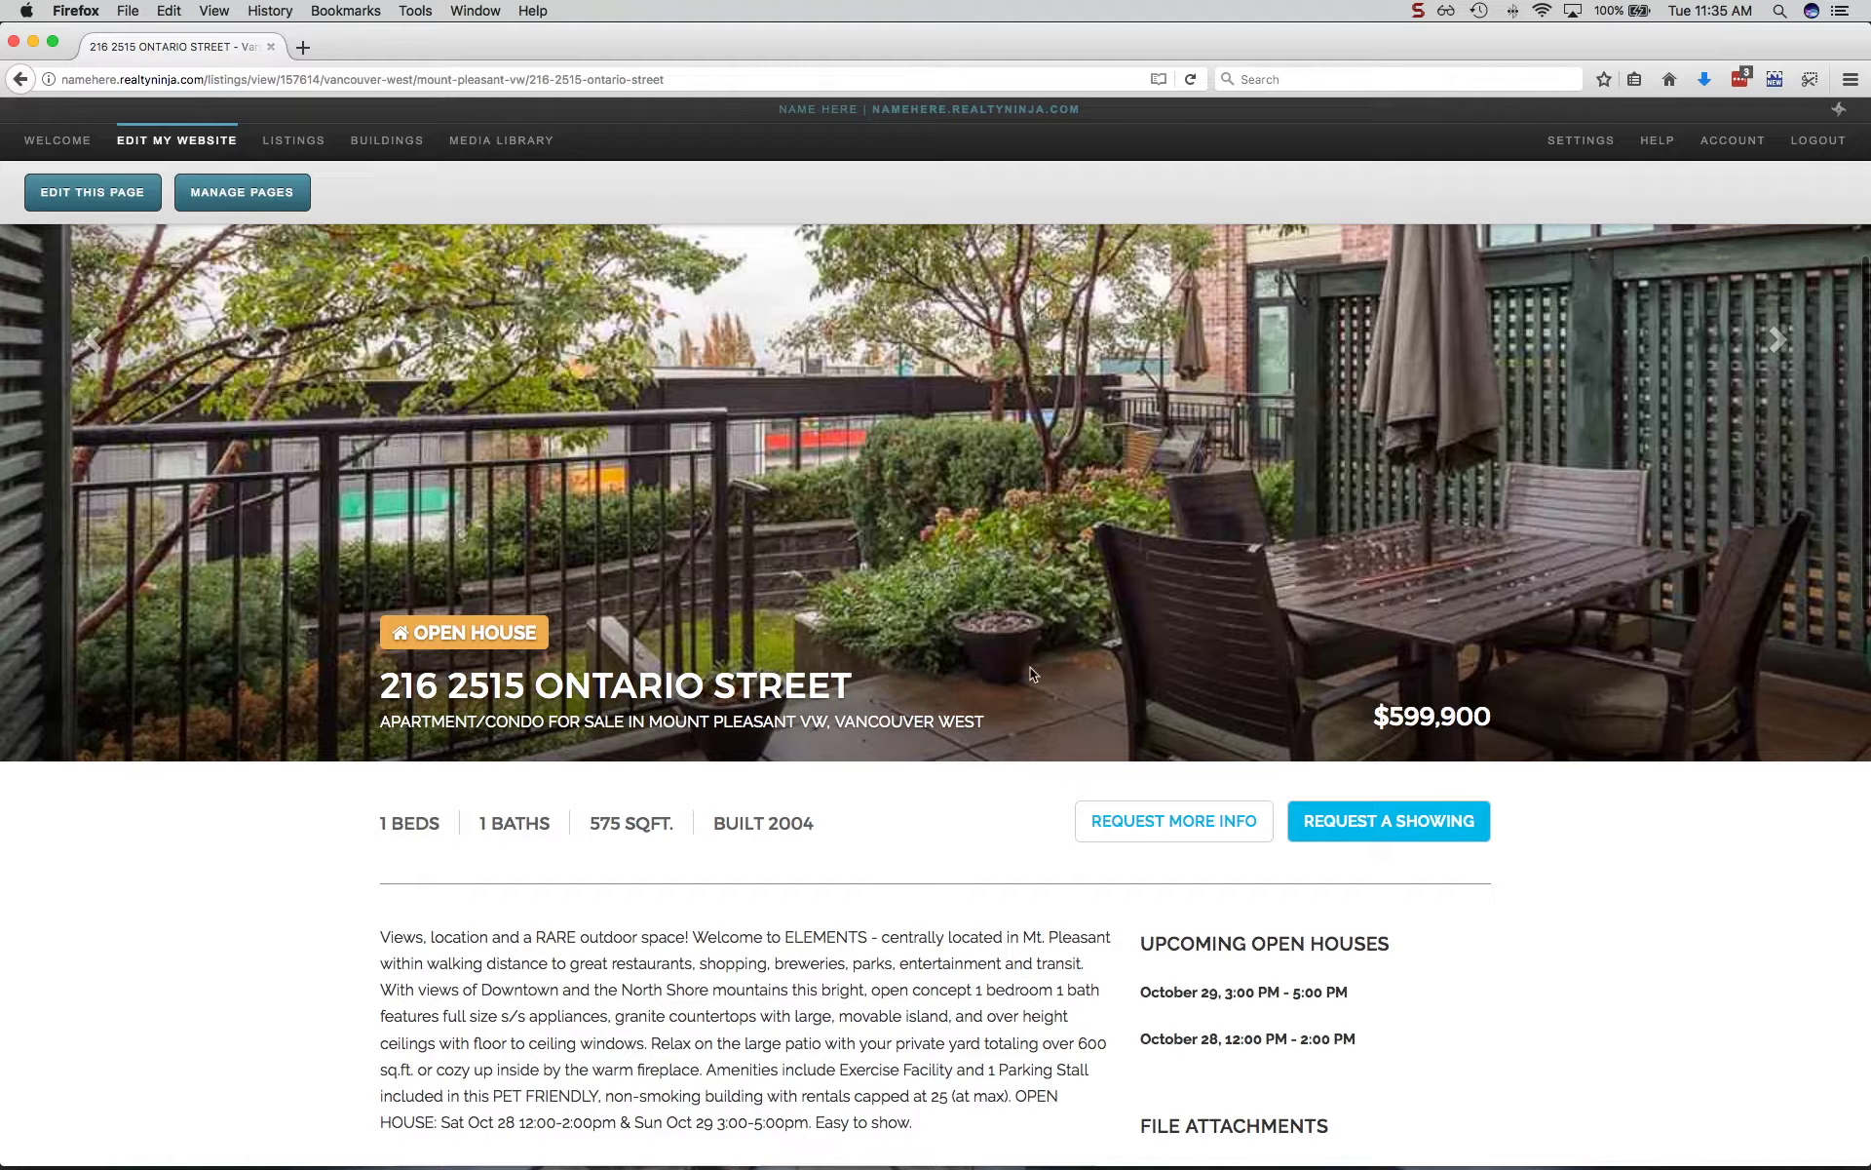
pyautogui.scroll(-10, 1031, 673)
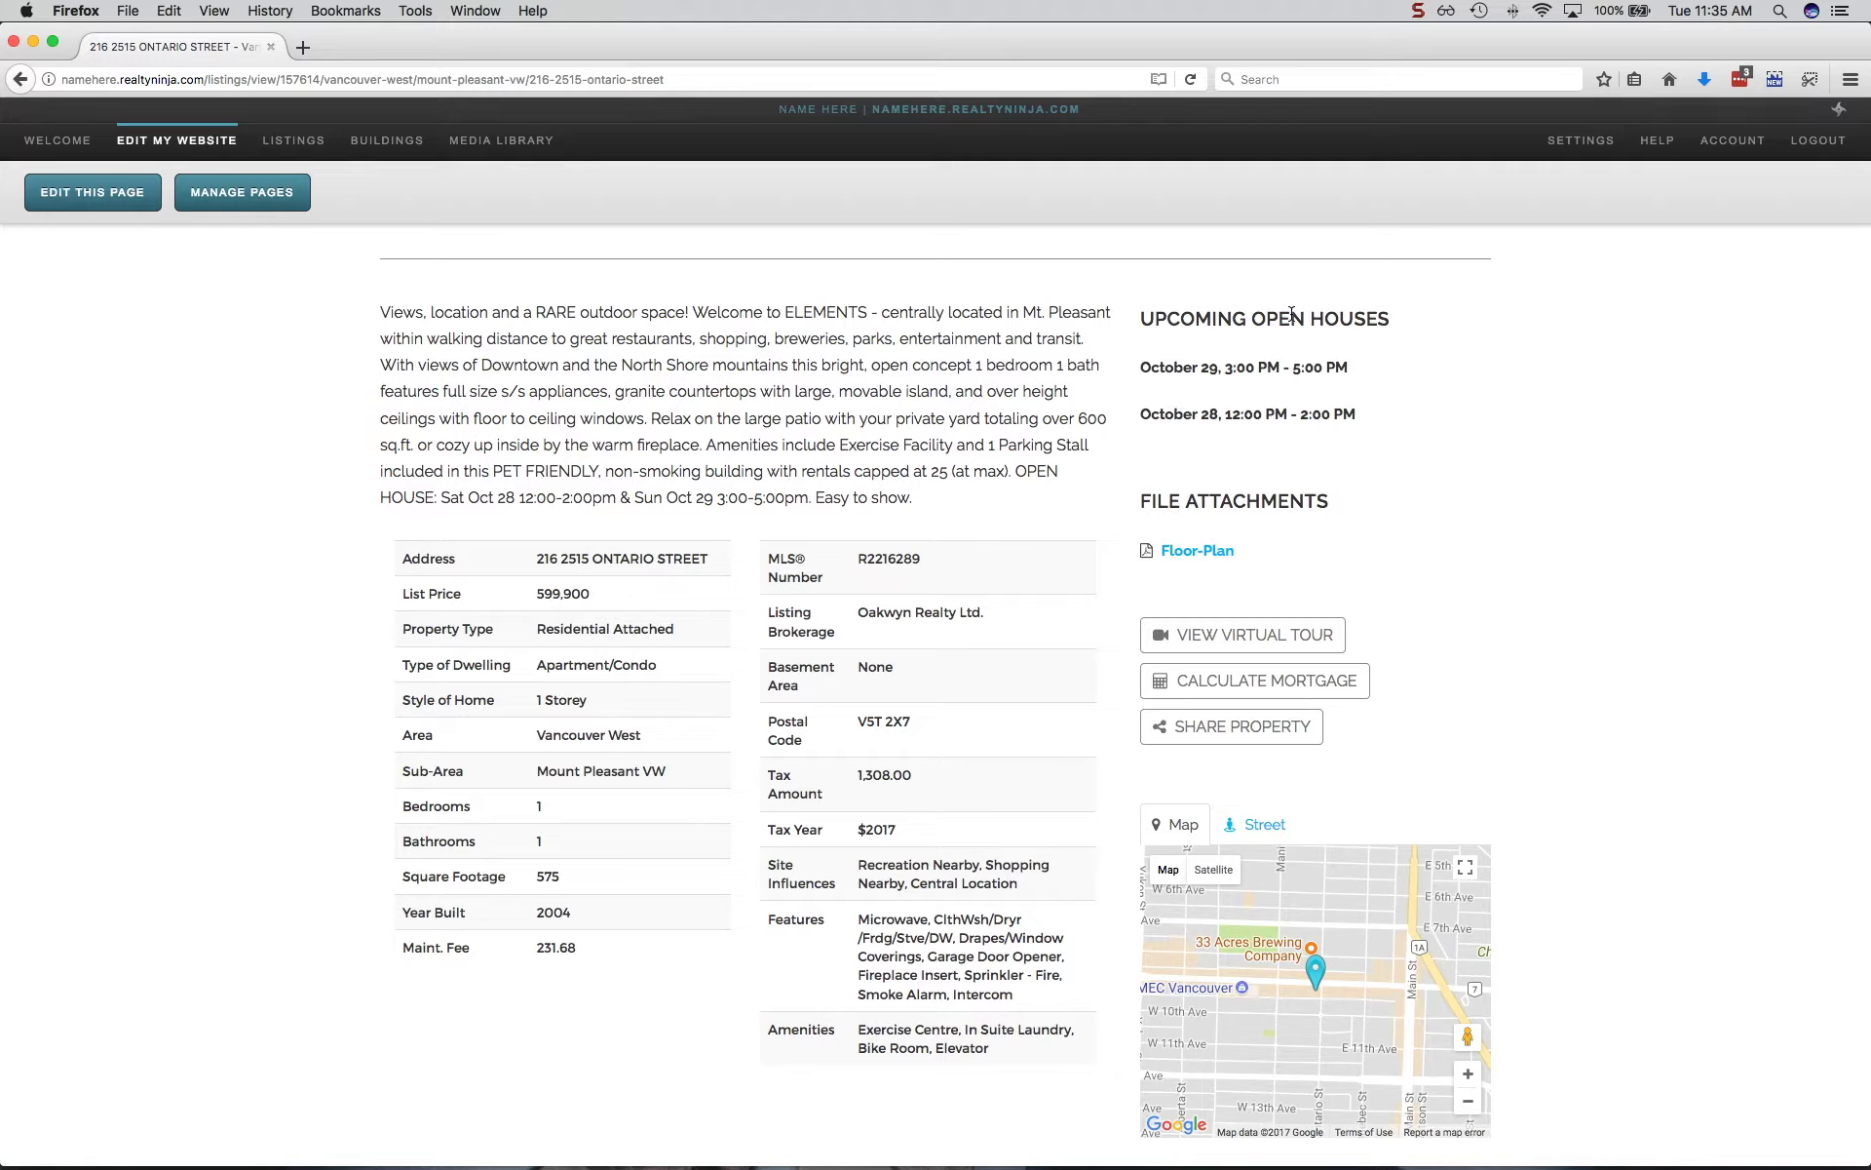
pyautogui.scroll(-10, 1571, 448)
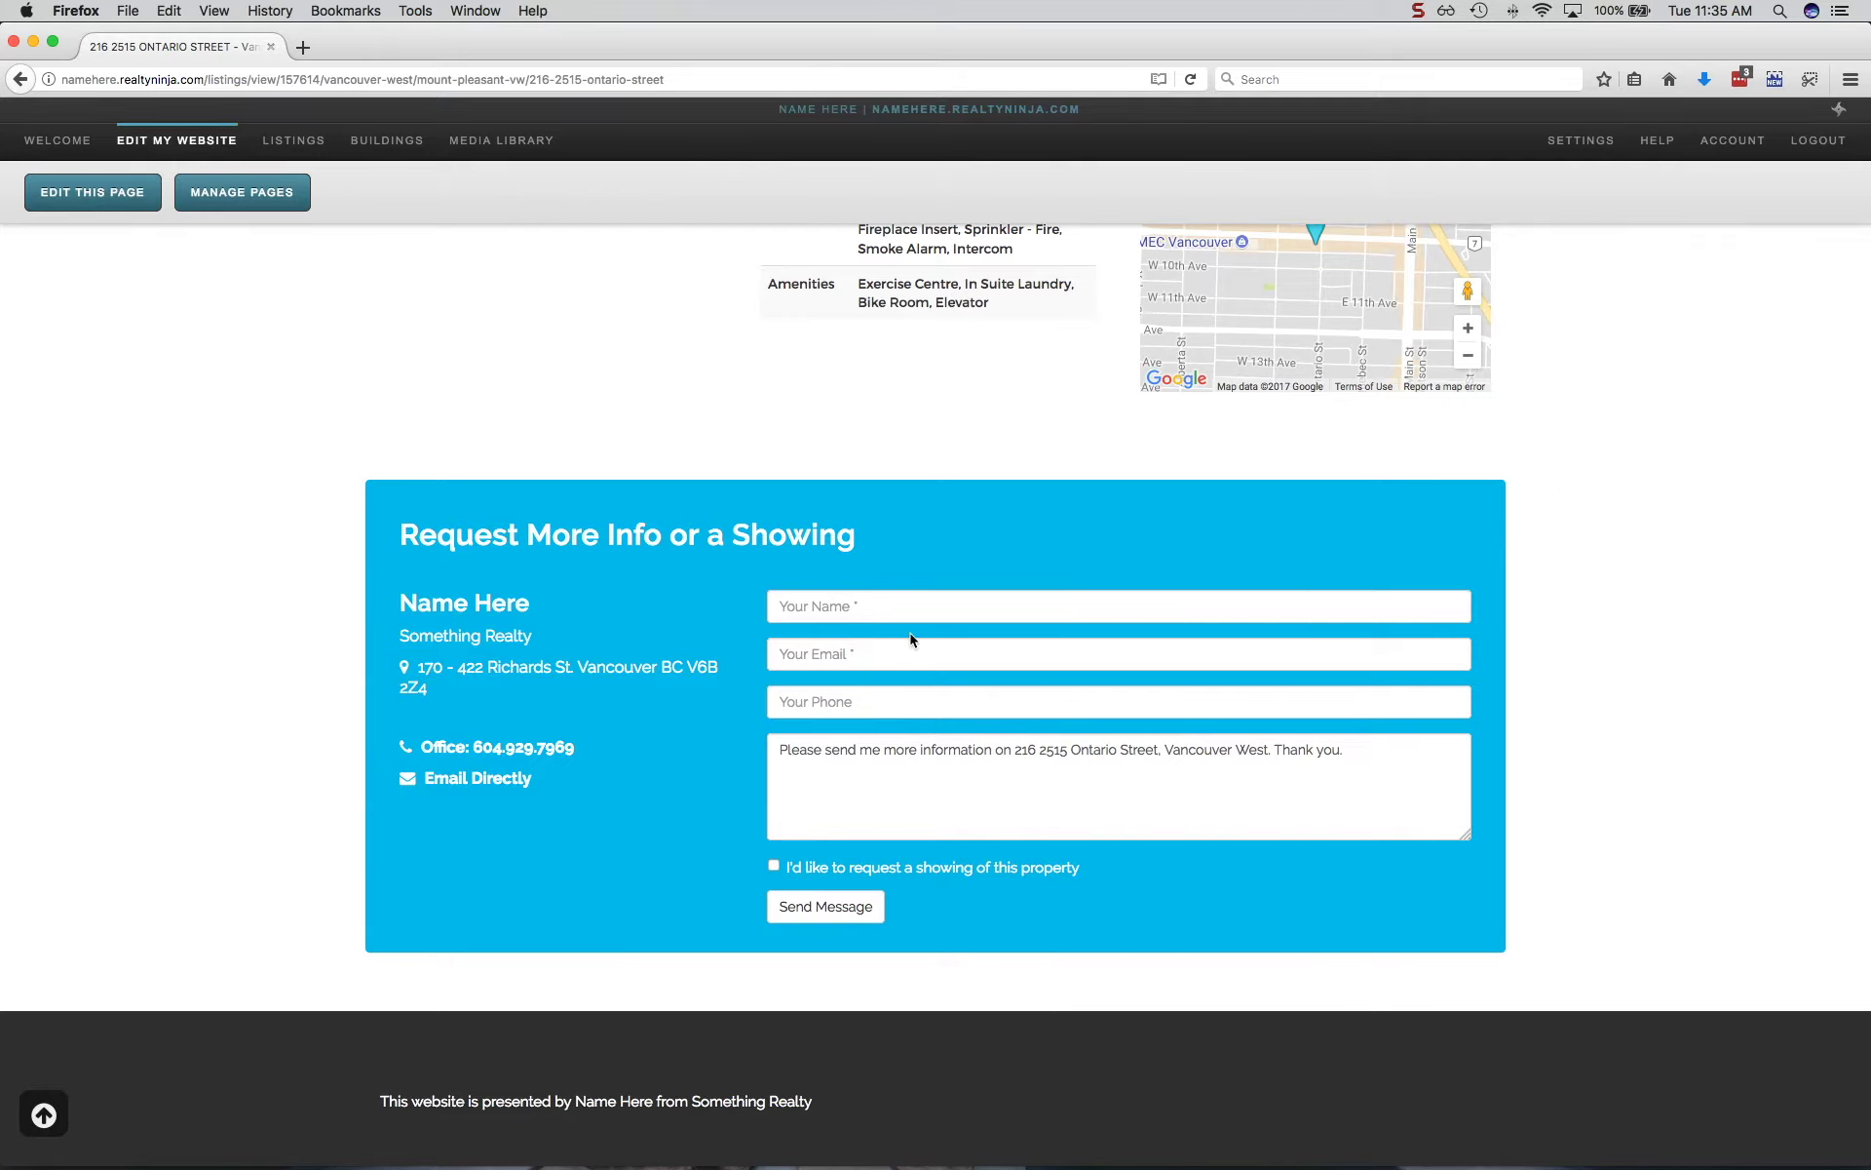
# Request a showing for October 27, then return to the admin listings manager.
pyautogui.click(773, 867)
pyautogui.scroll(-2, 770, 867)
pyautogui.click(936, 822)
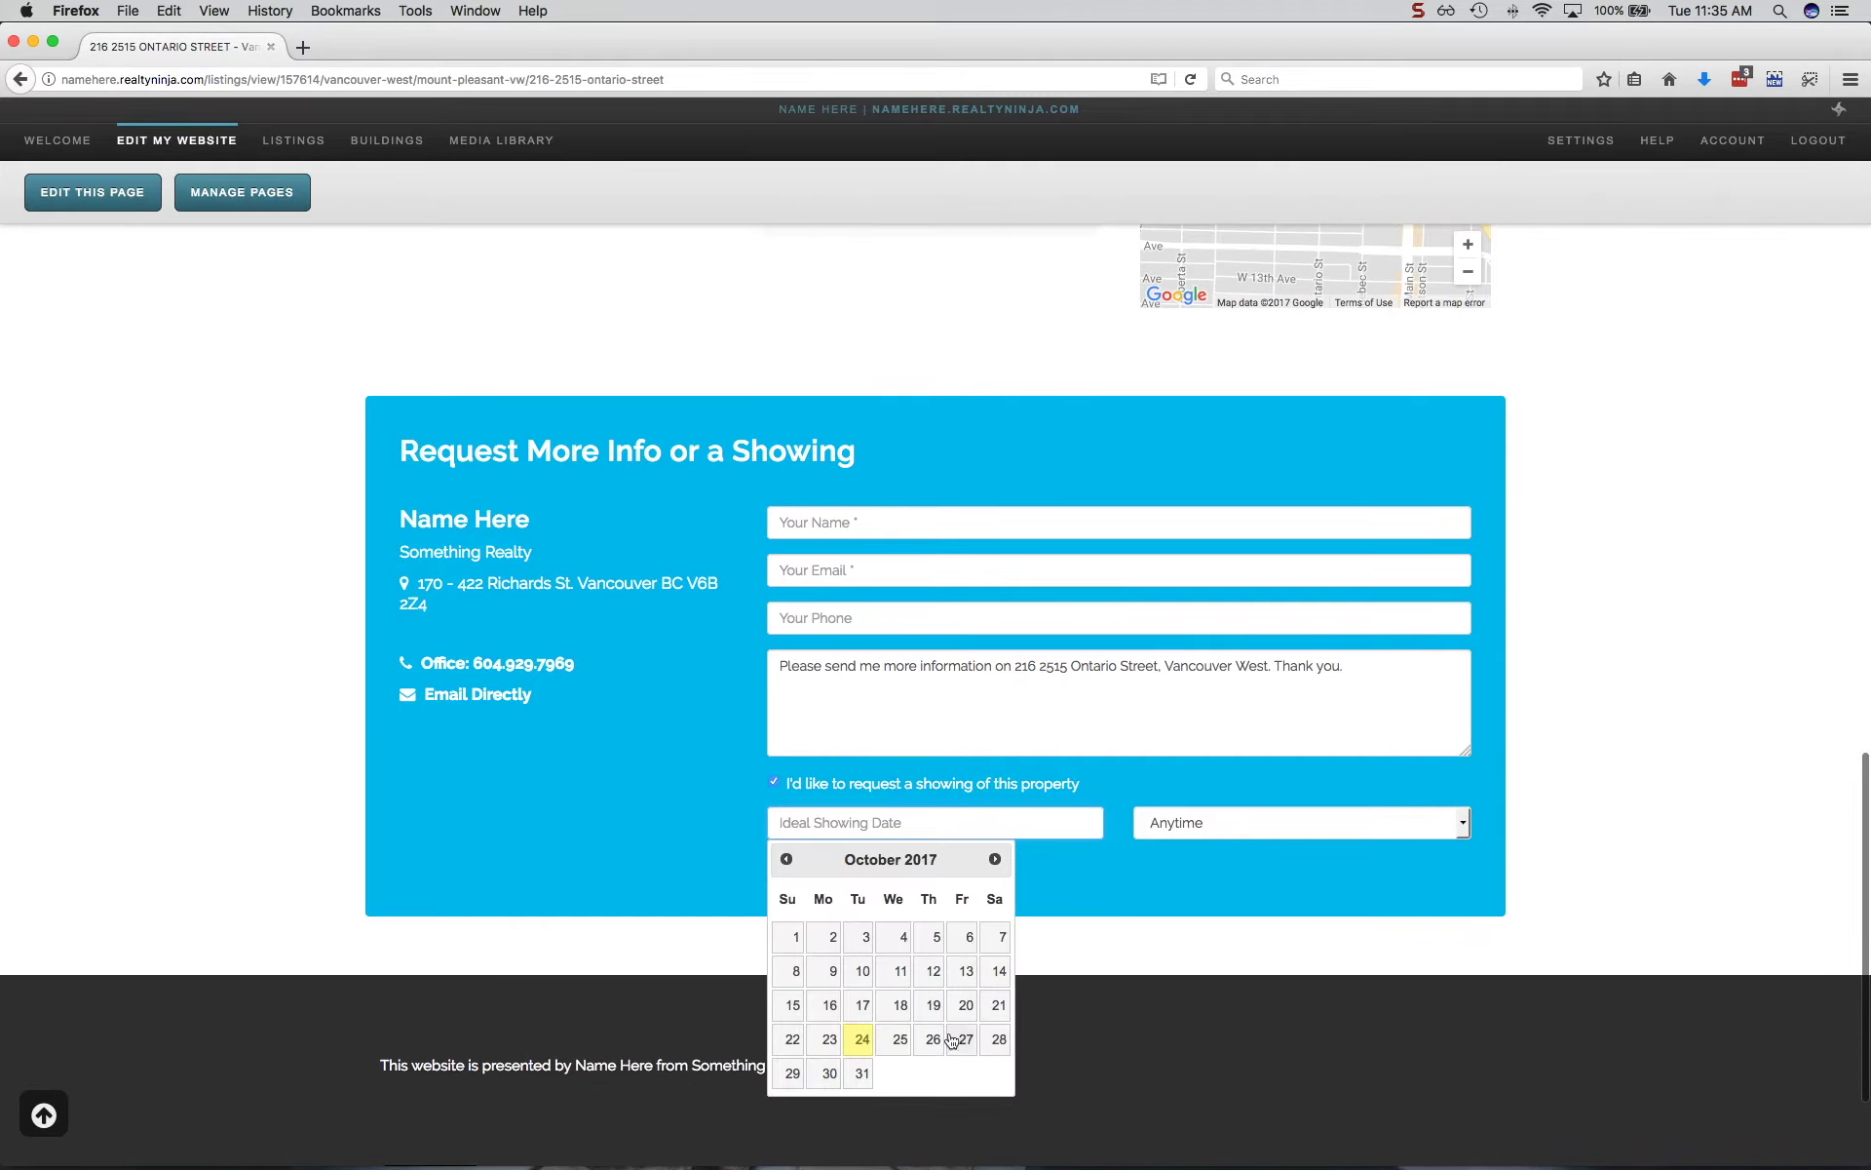
pyautogui.click(951, 1039)
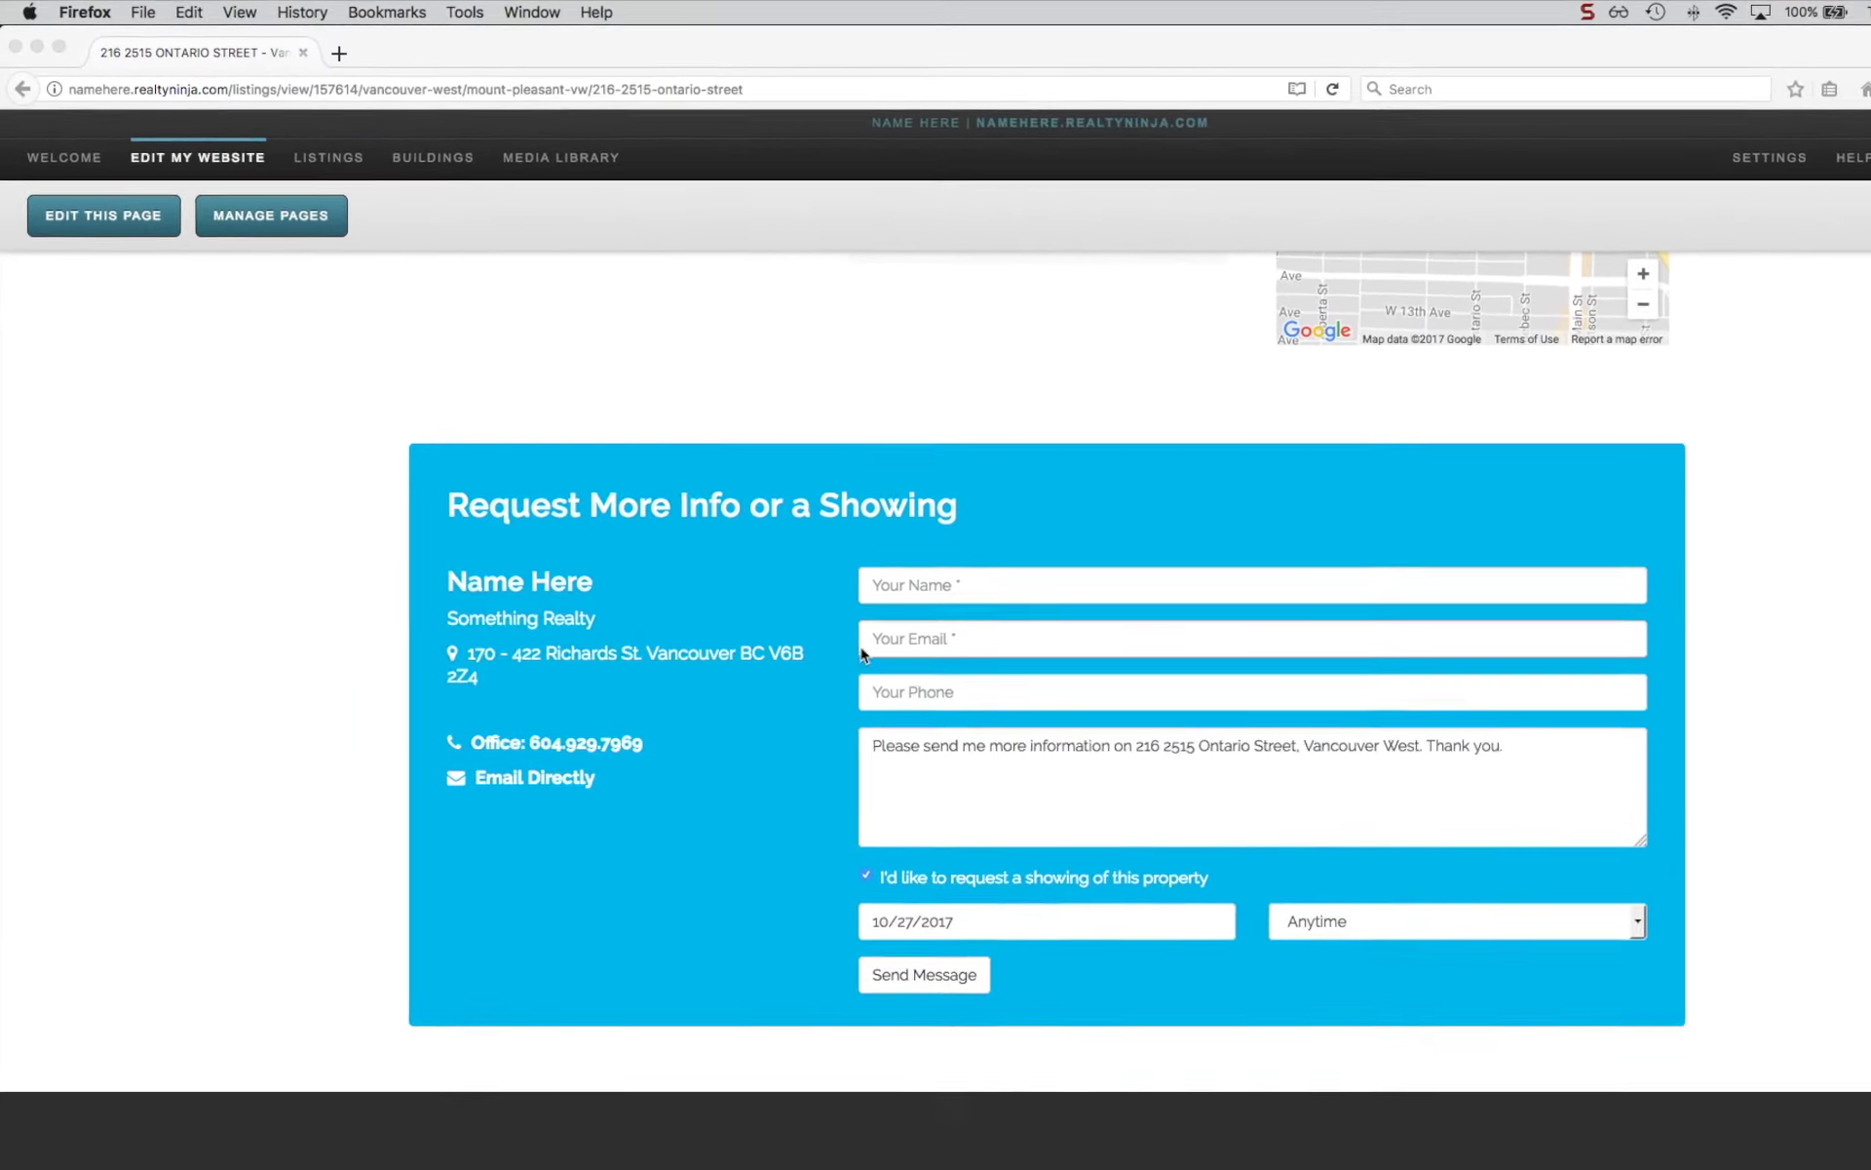
pyautogui.click(329, 165)
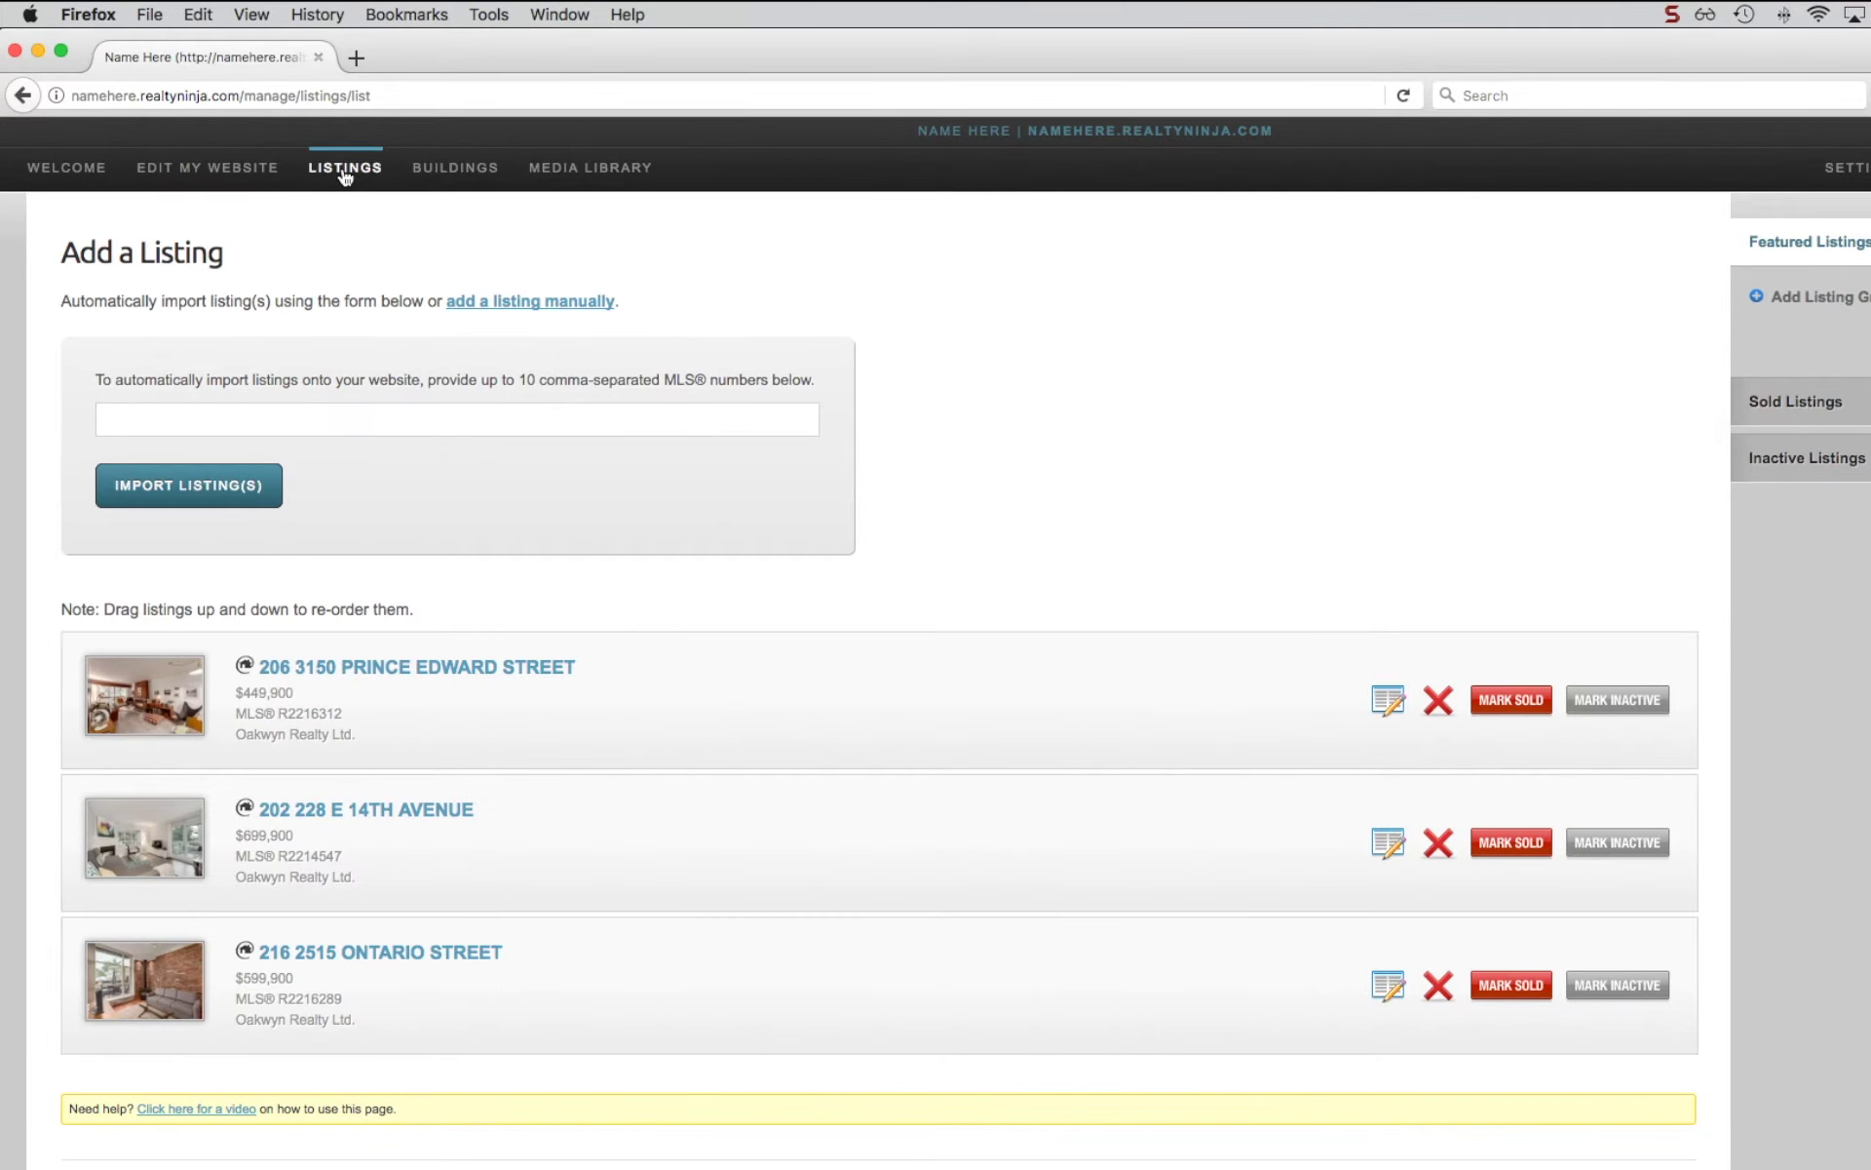
# Paste the four comma-separated MLS numbers and import those listings.
pyautogui.click(400, 417)
pyautogui.write('R2211041, R2216203, R2215532, R2177751')
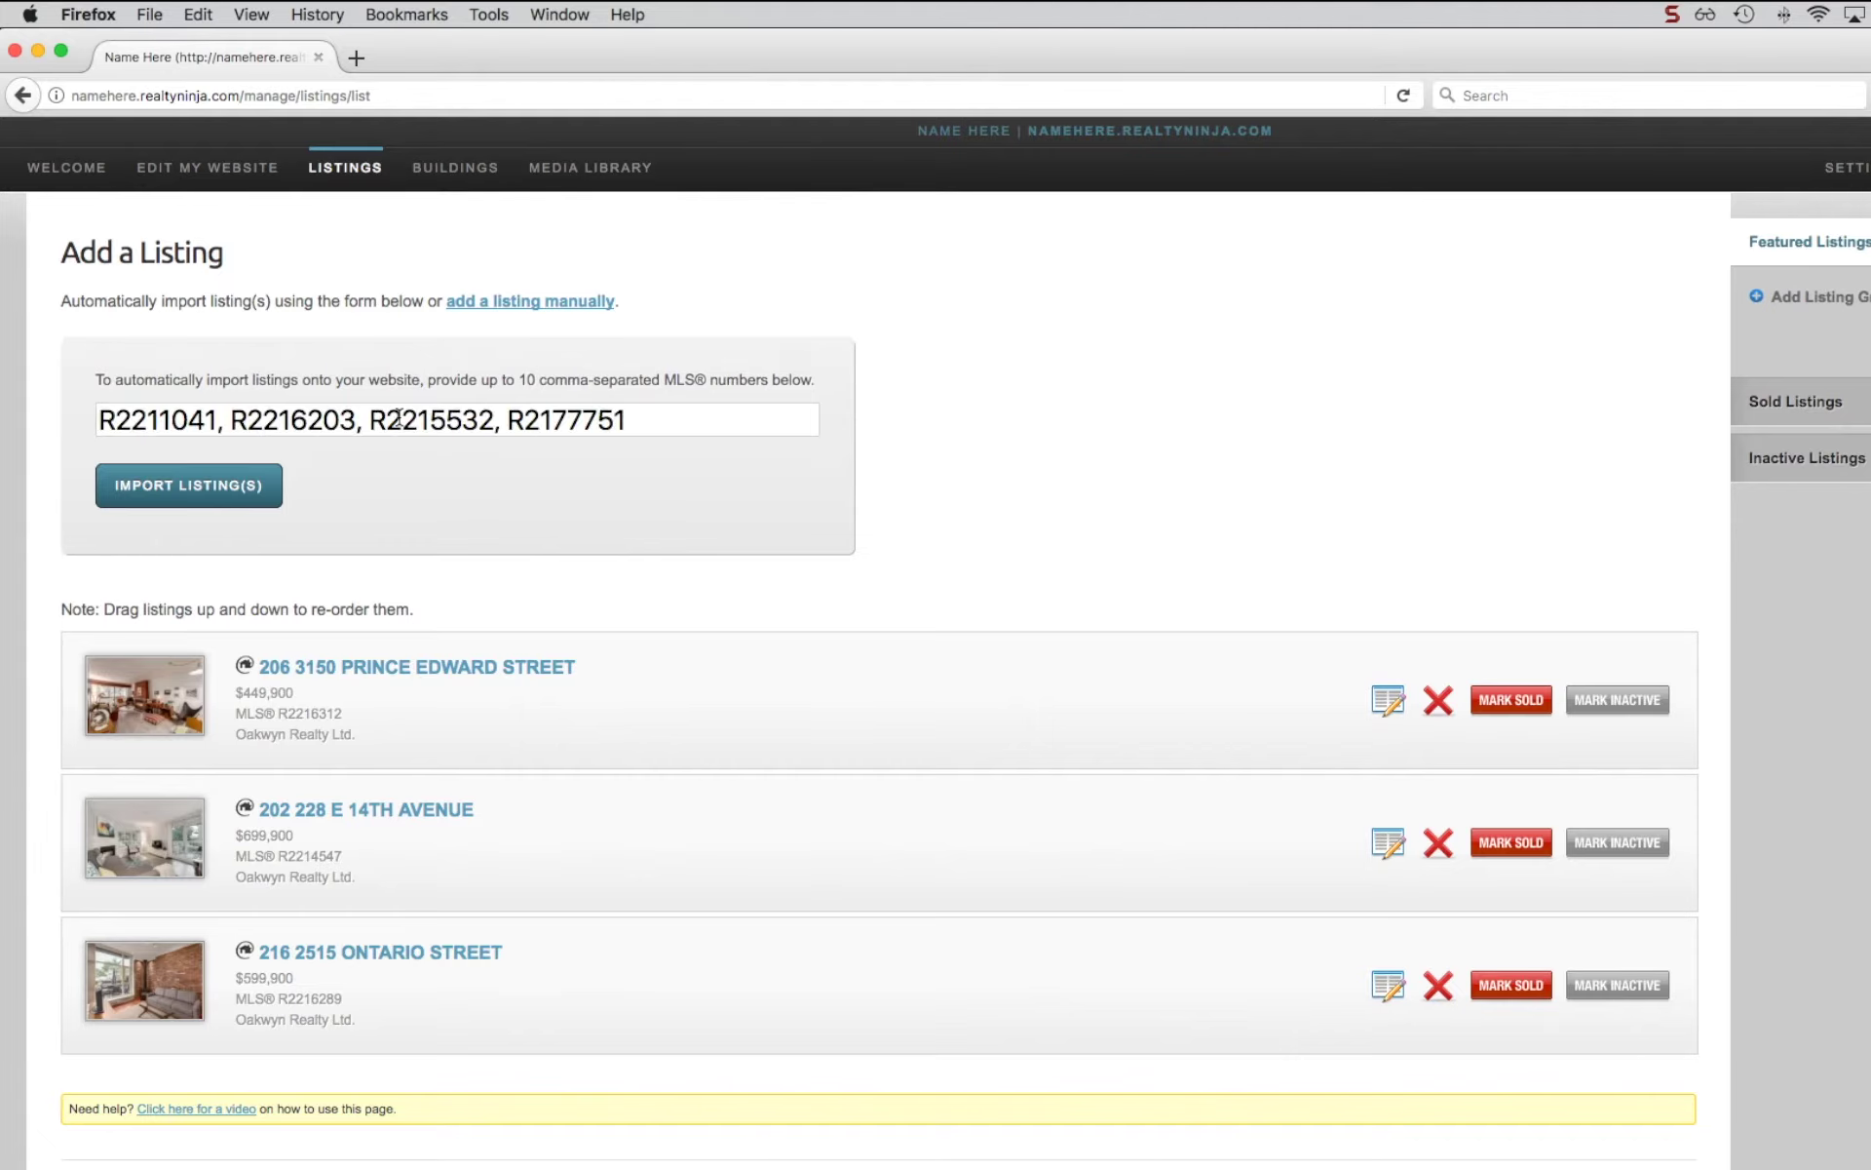
pyautogui.click(244, 484)
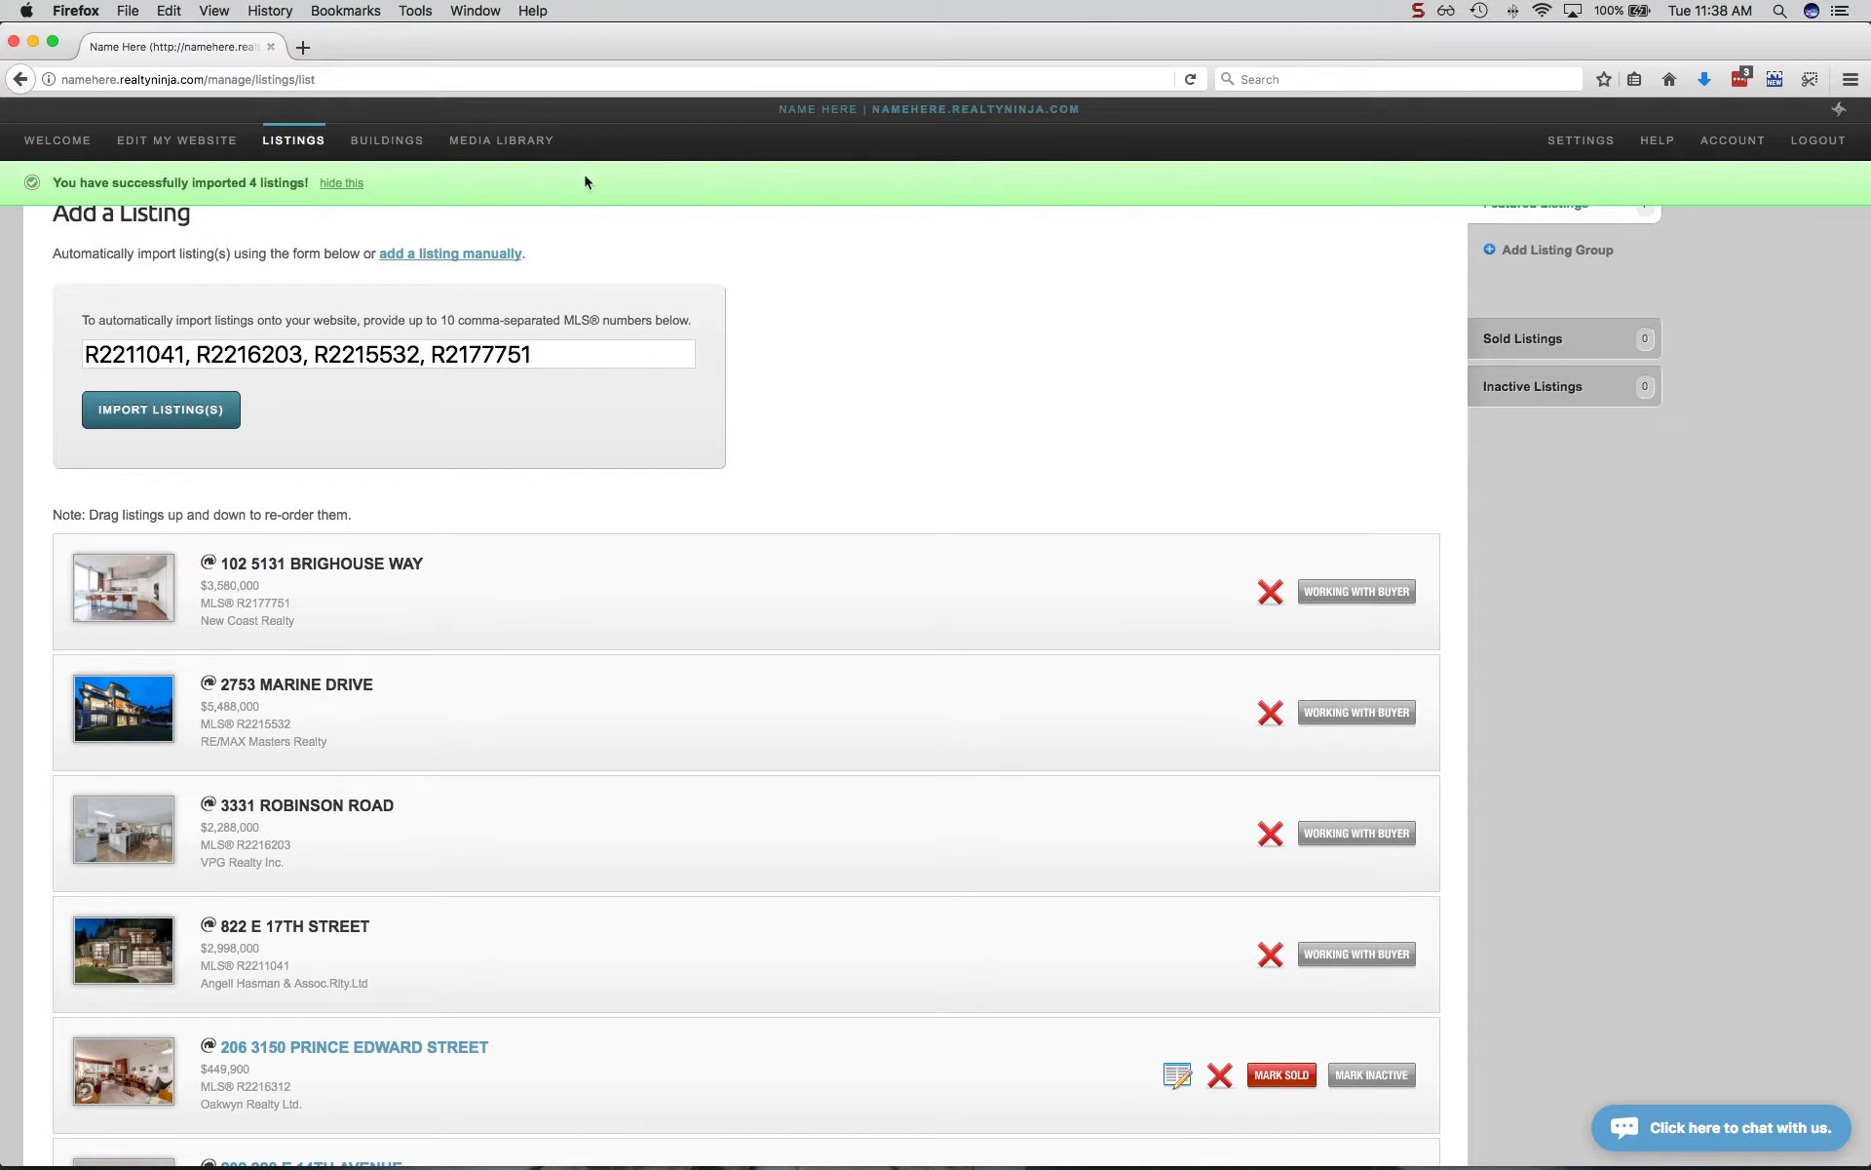
pyautogui.click(153, 146)
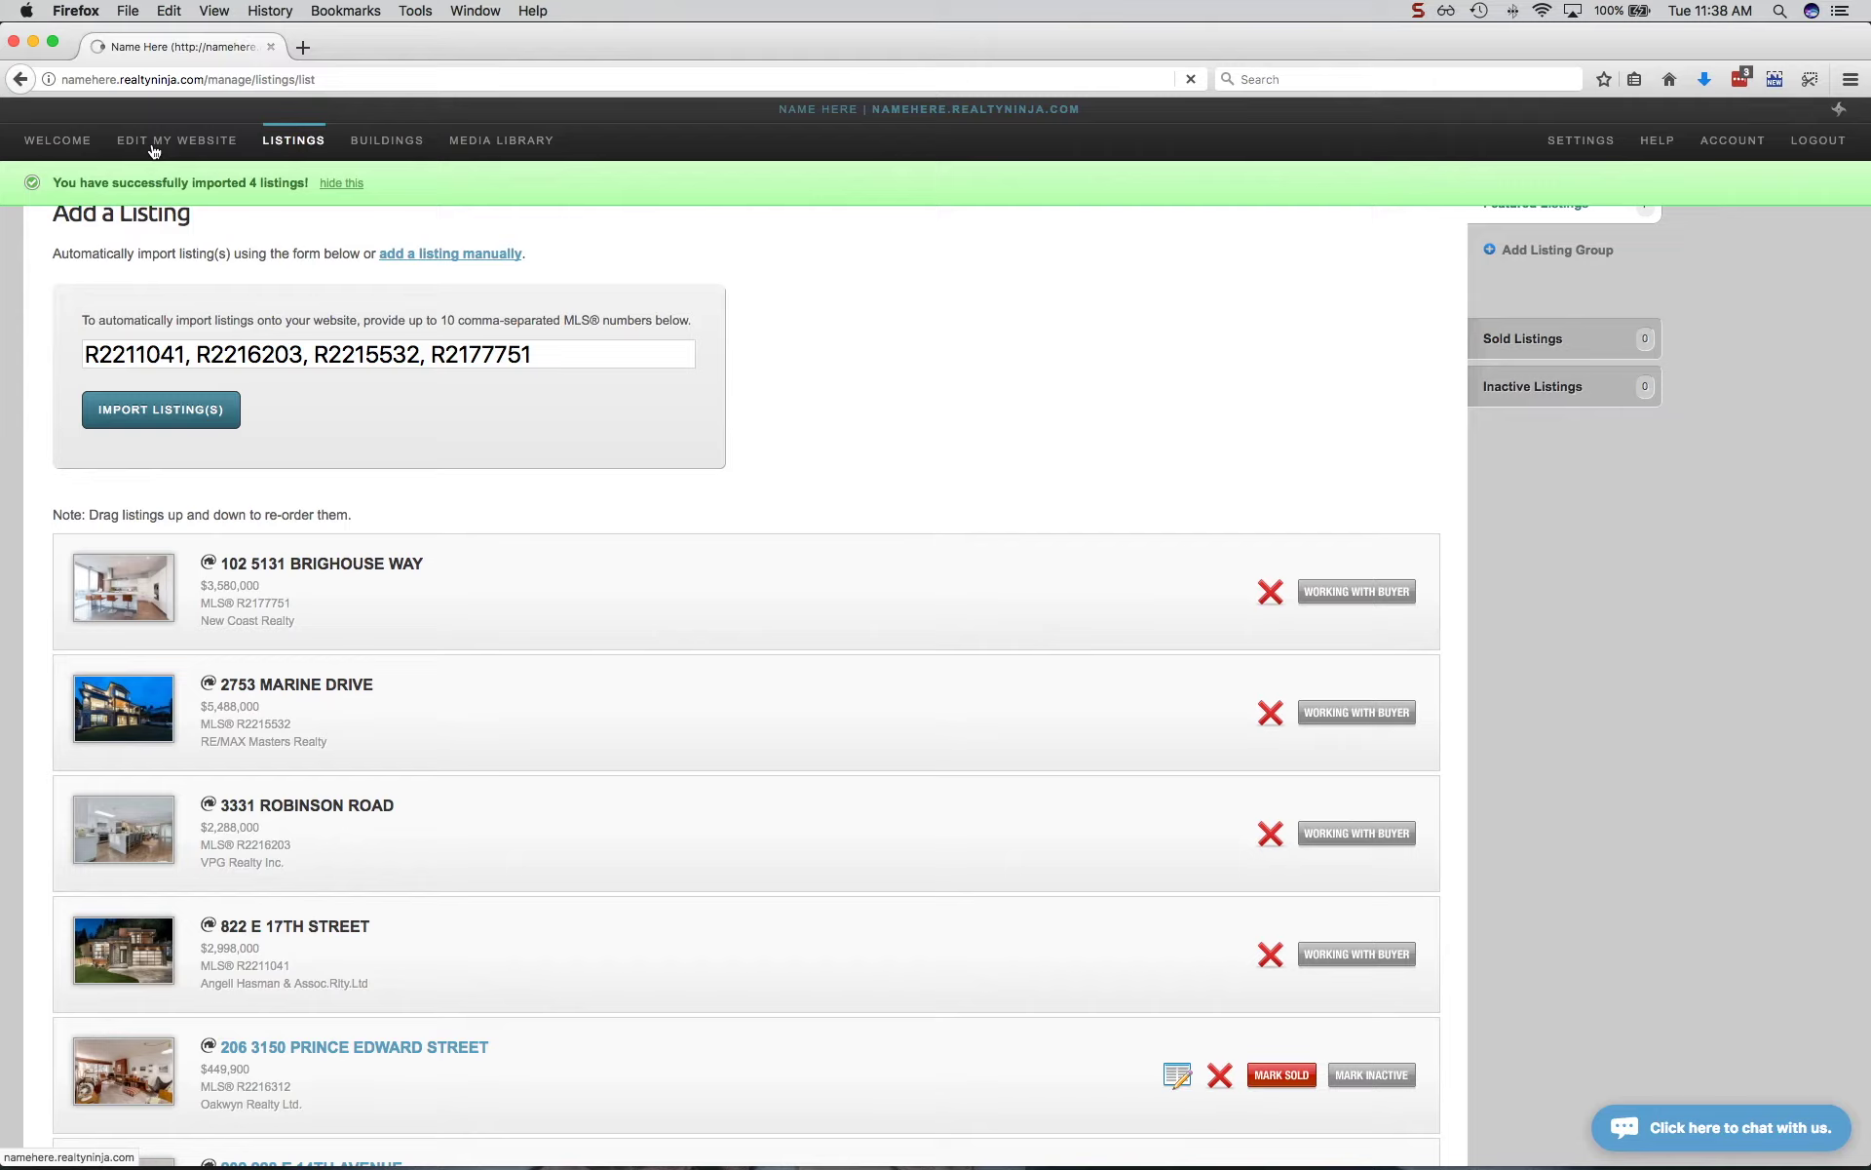
pyautogui.scroll(-10, 201, 496)
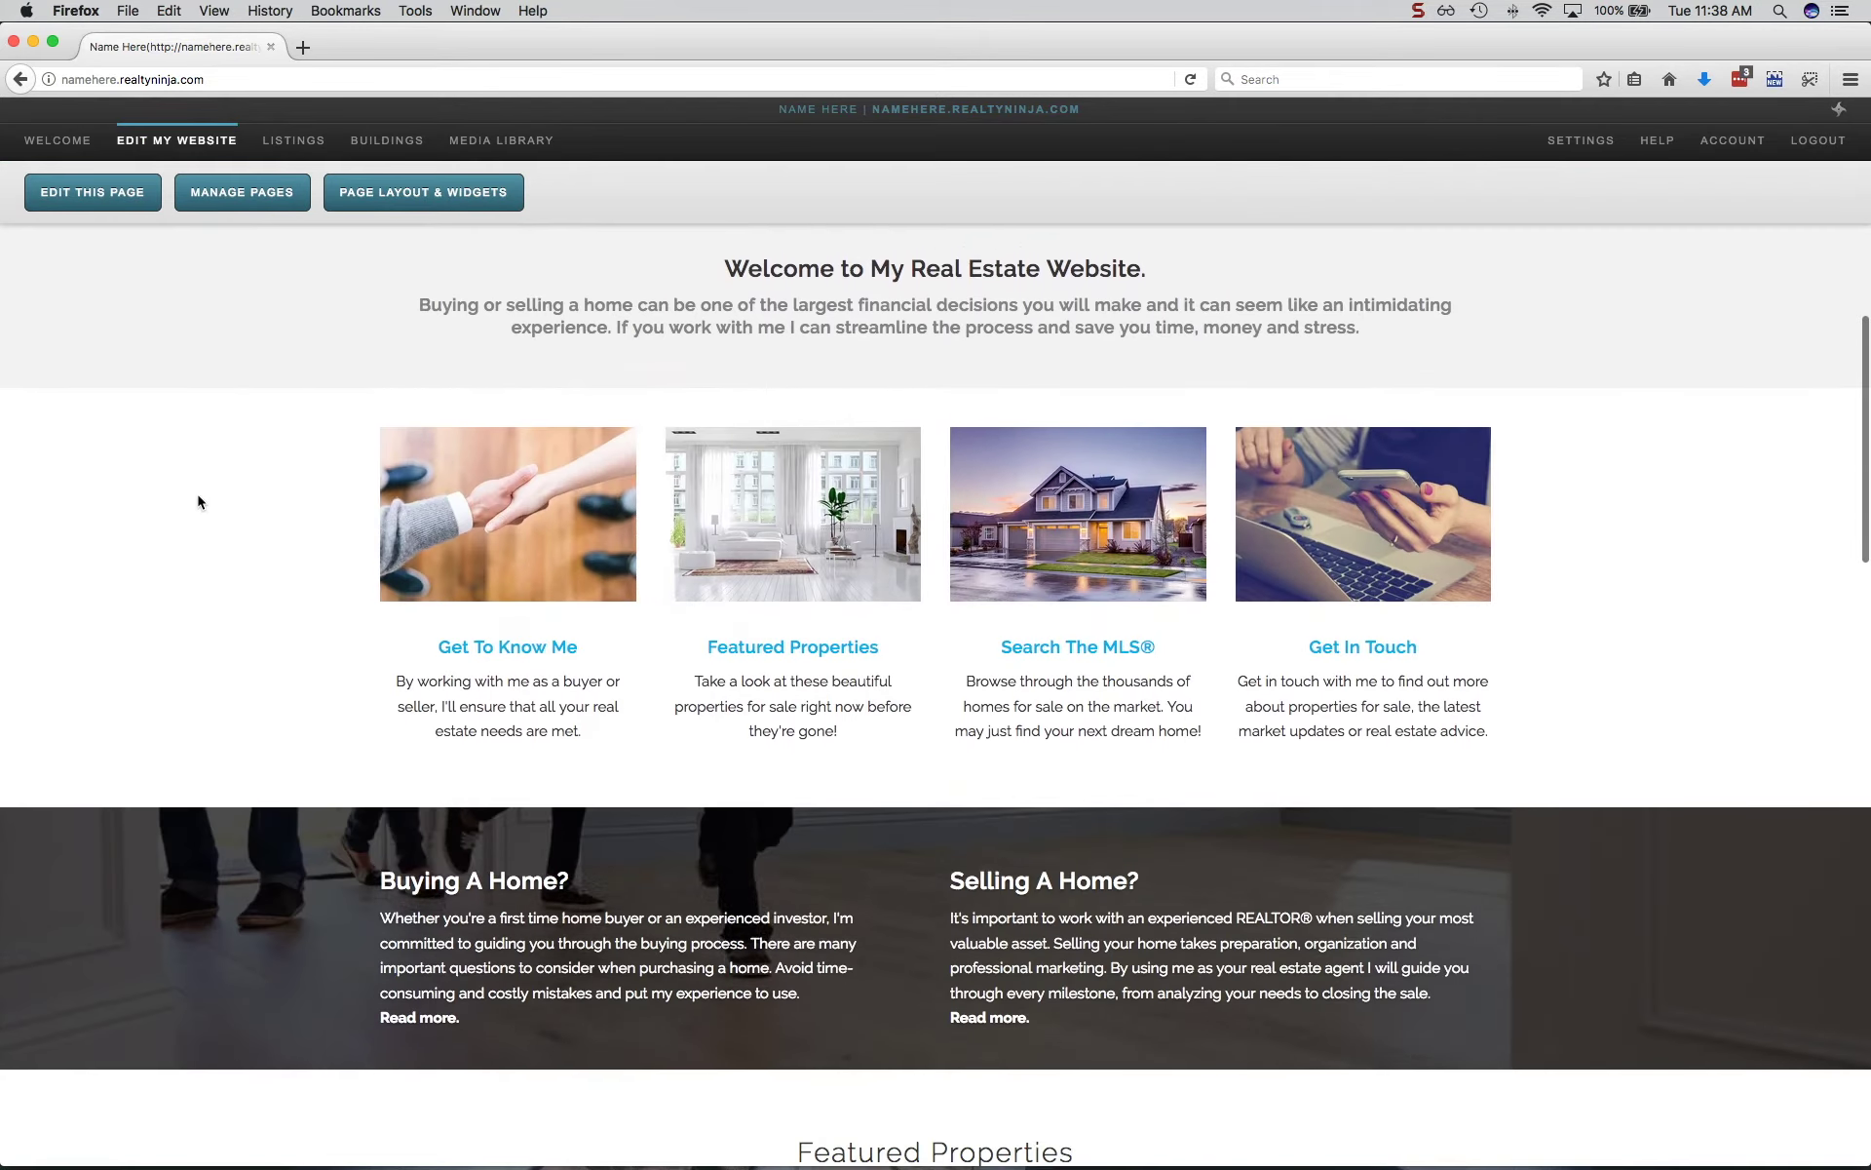
pyautogui.scroll(-10, 198, 501)
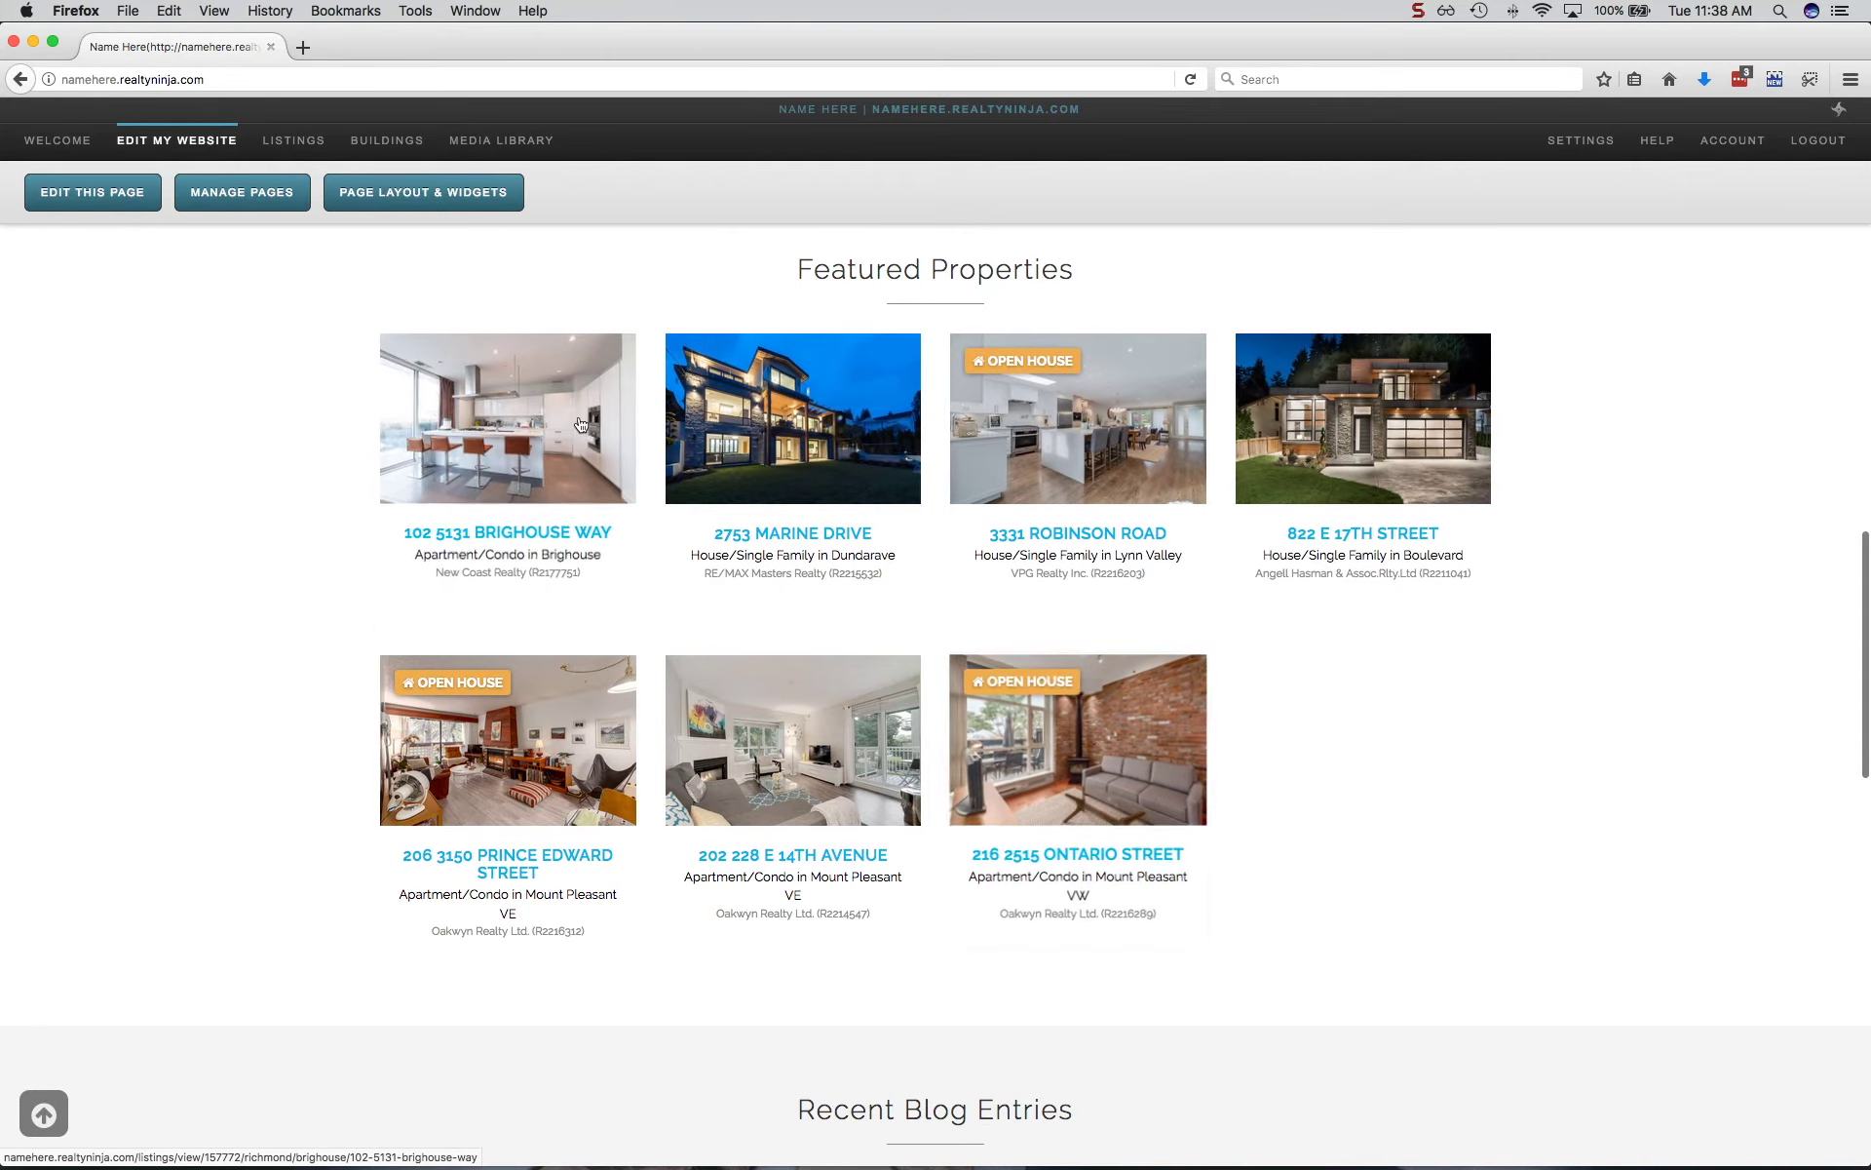
pyautogui.click(517, 424)
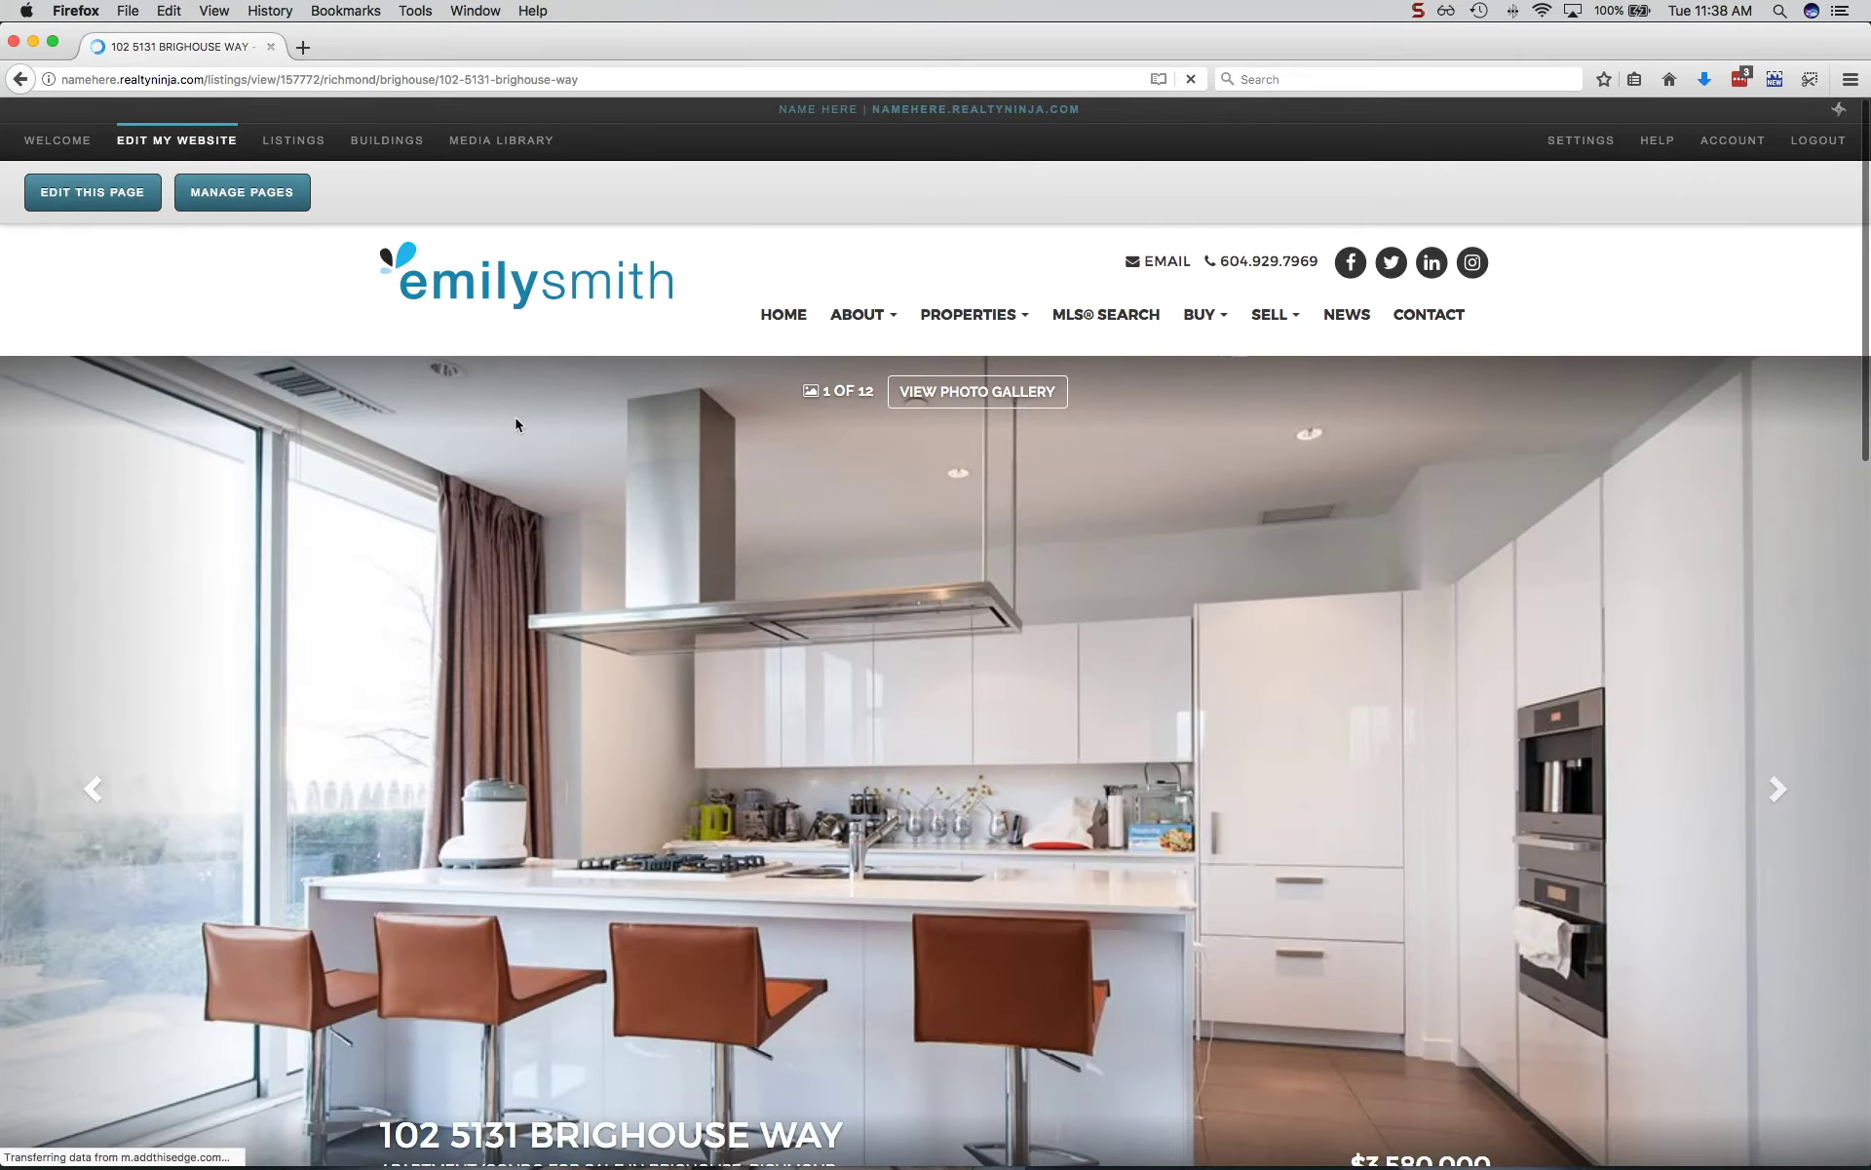
pyautogui.scroll(-5, 517, 424)
pyautogui.scroll(-5, 517, 424)
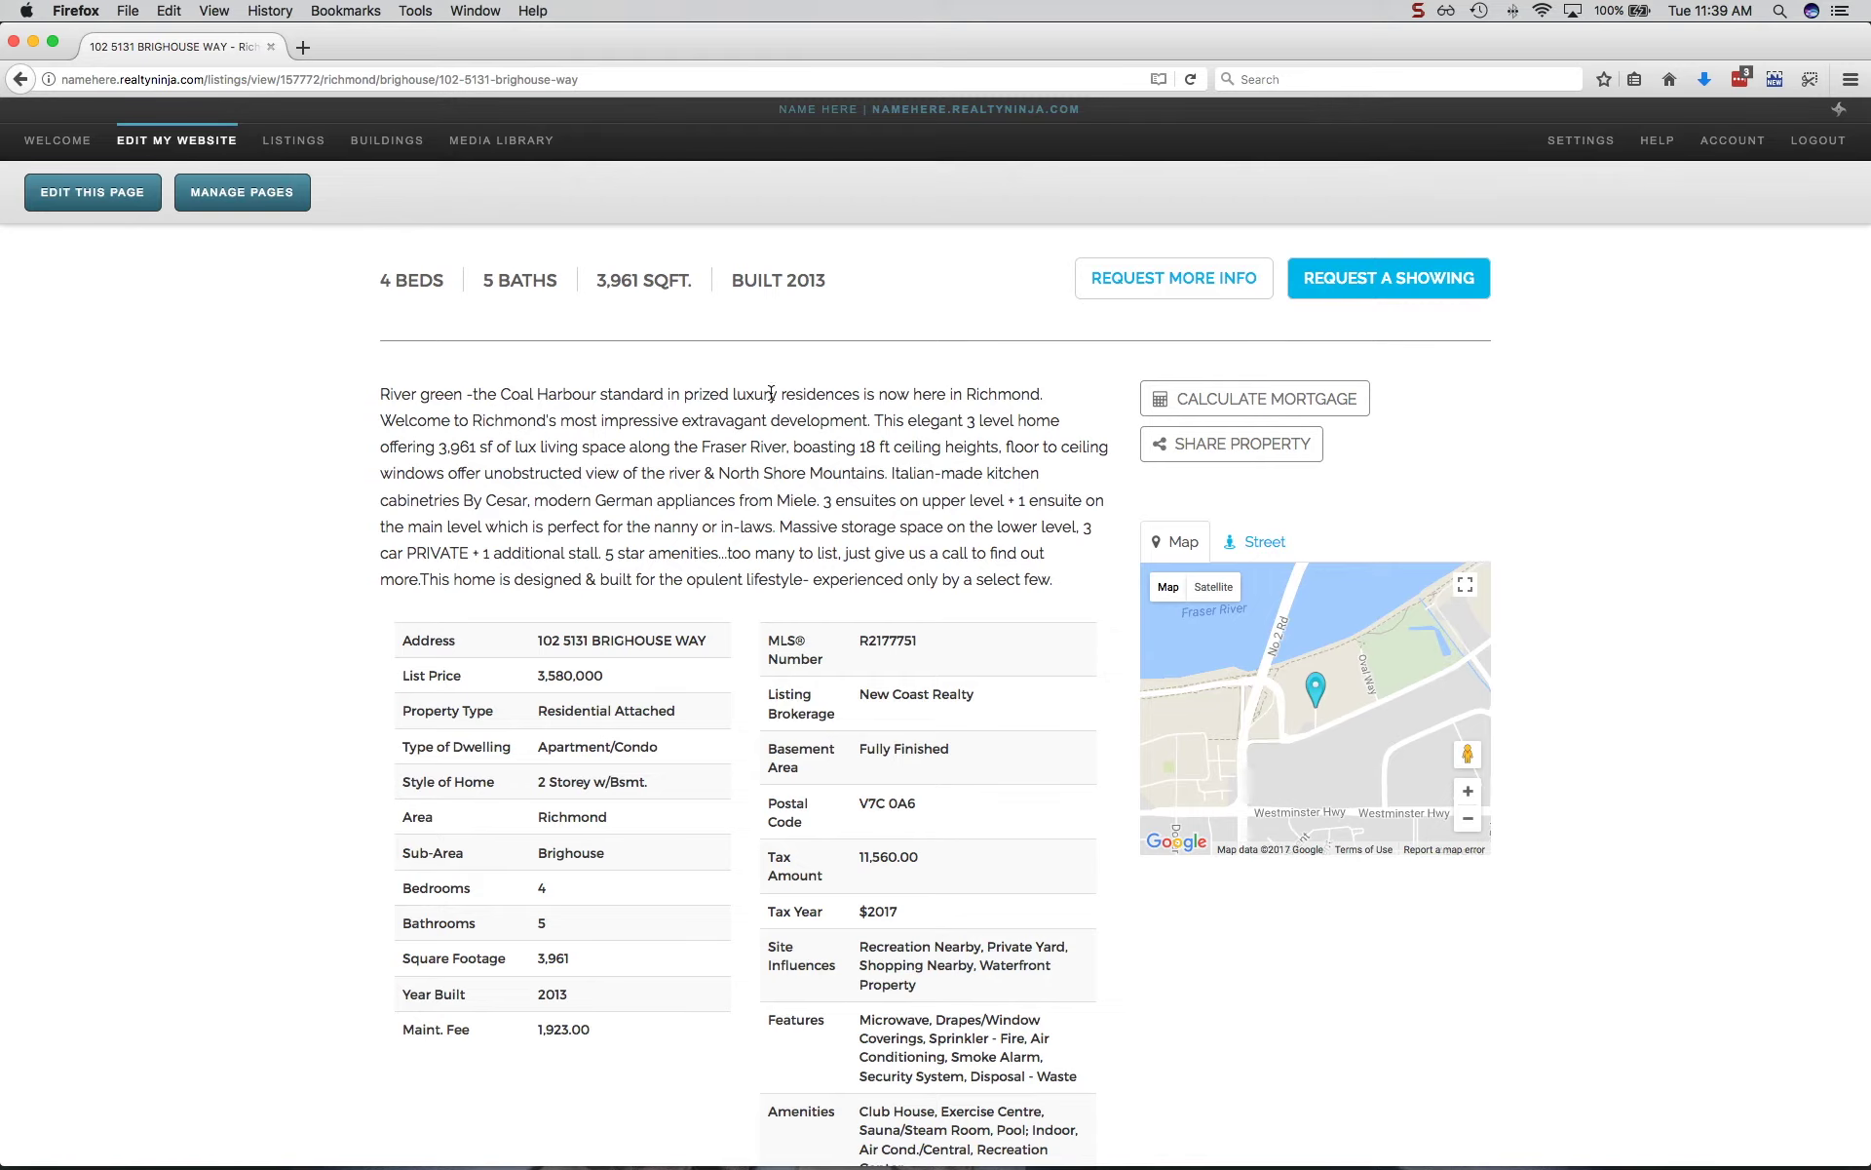
pyautogui.click(1394, 280)
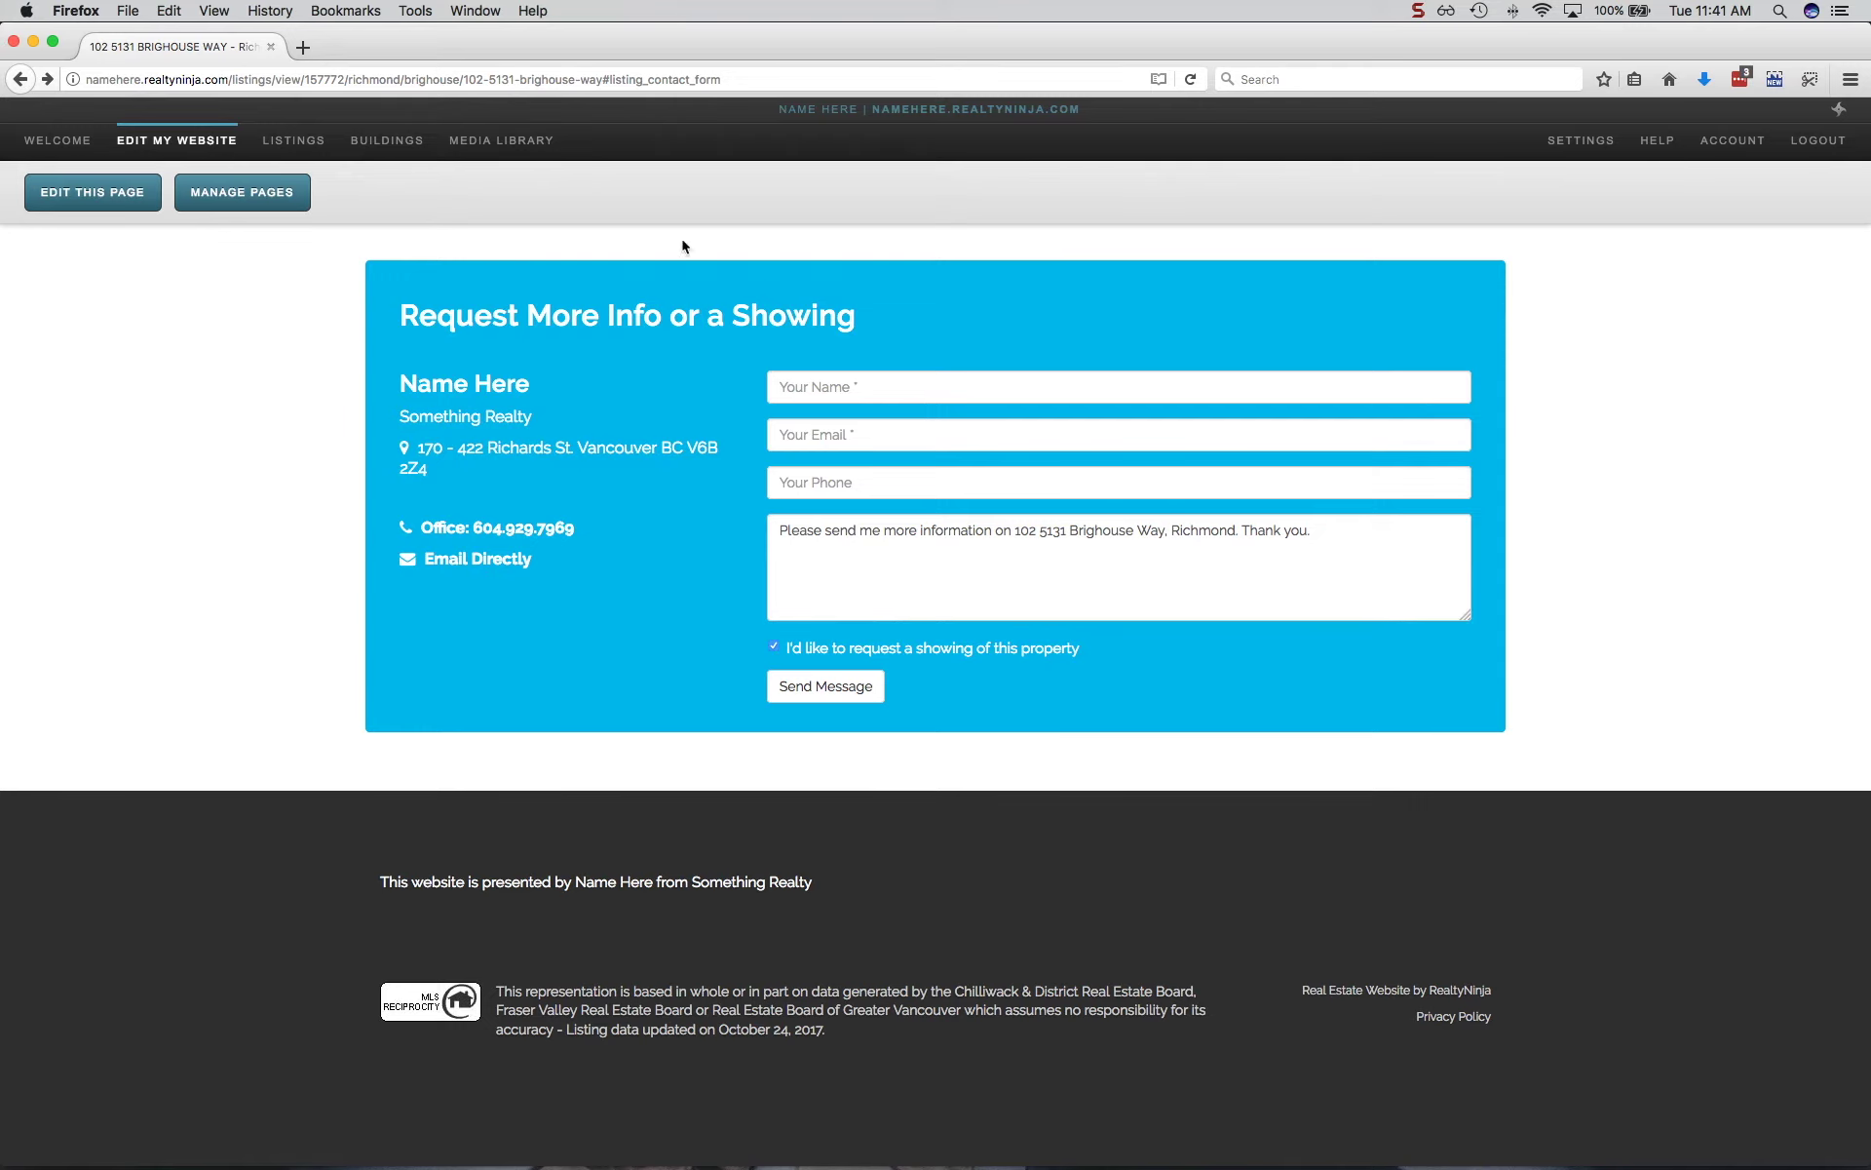
# Start a manual listing with property type House.
pyautogui.click(294, 146)
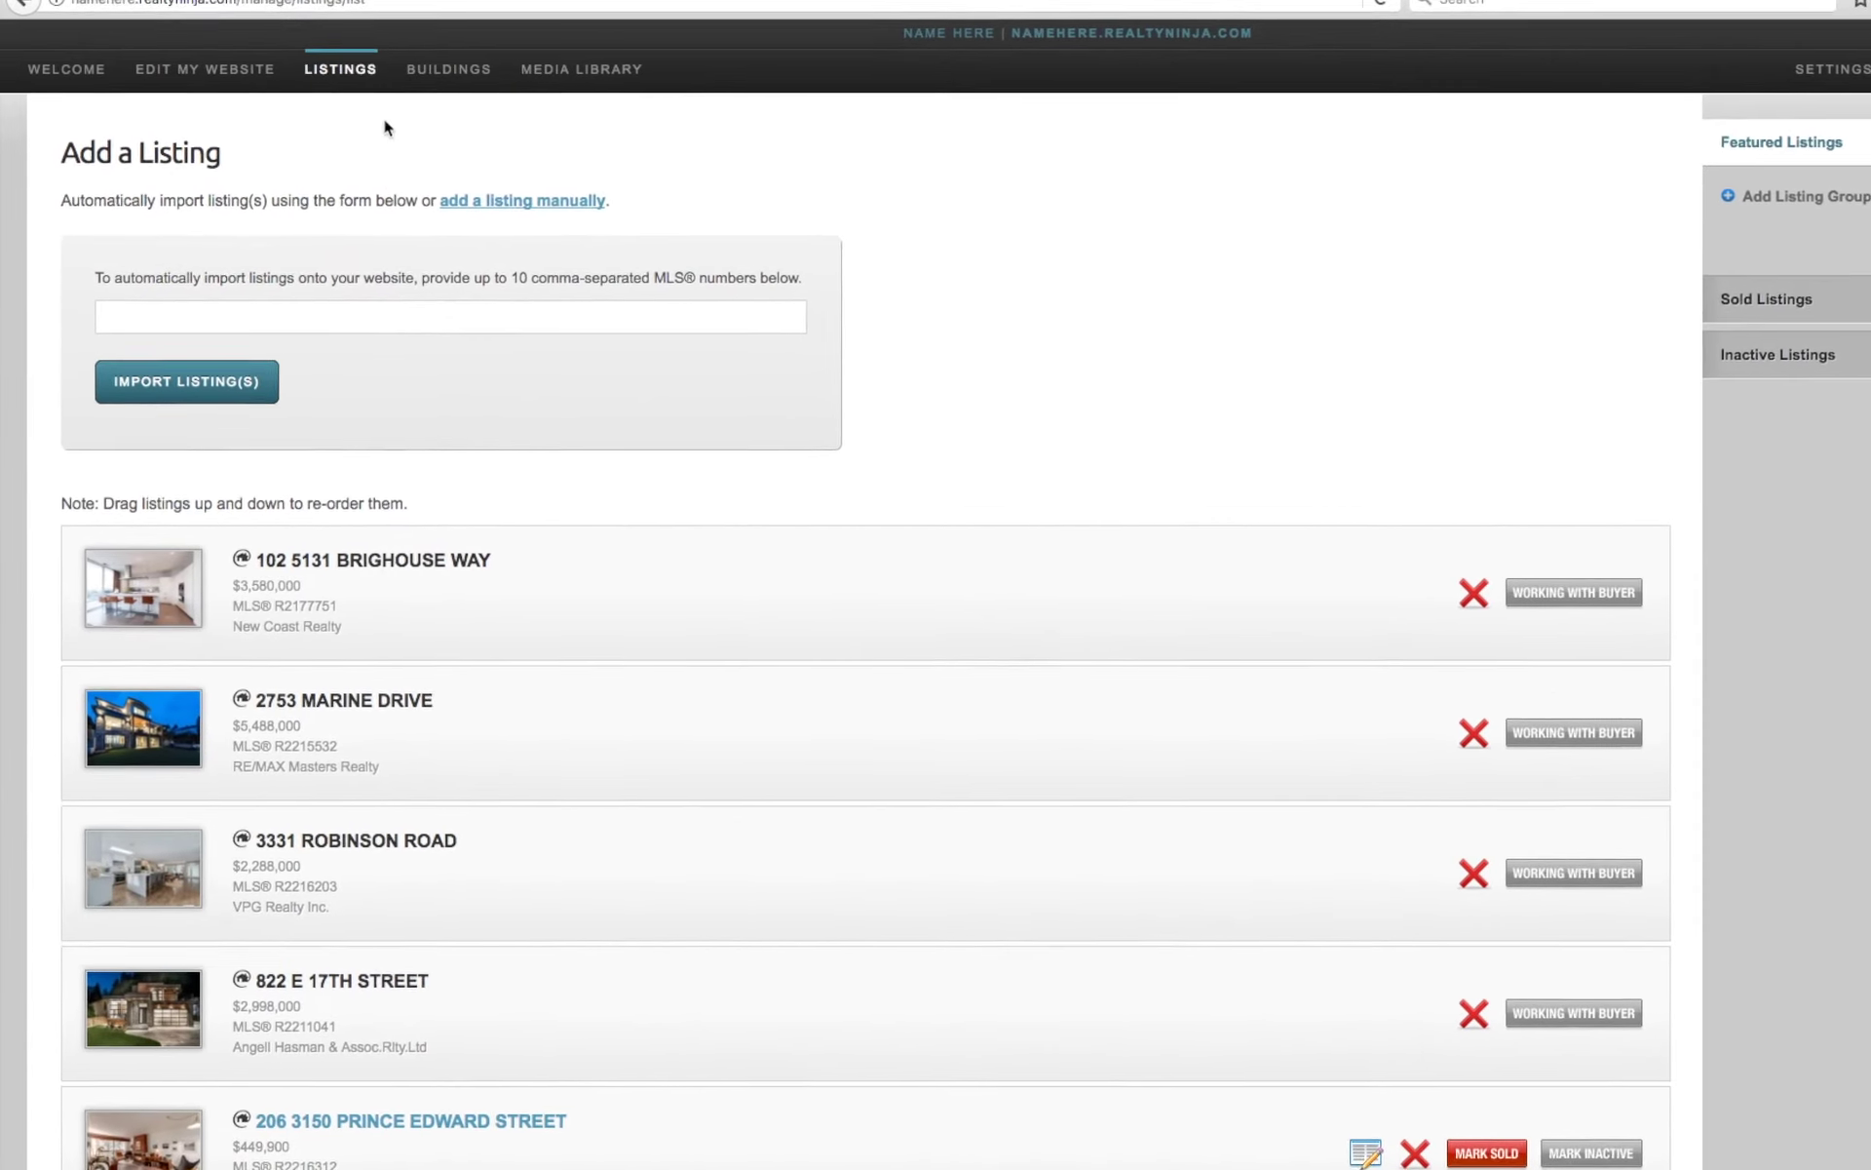
pyautogui.click(573, 200)
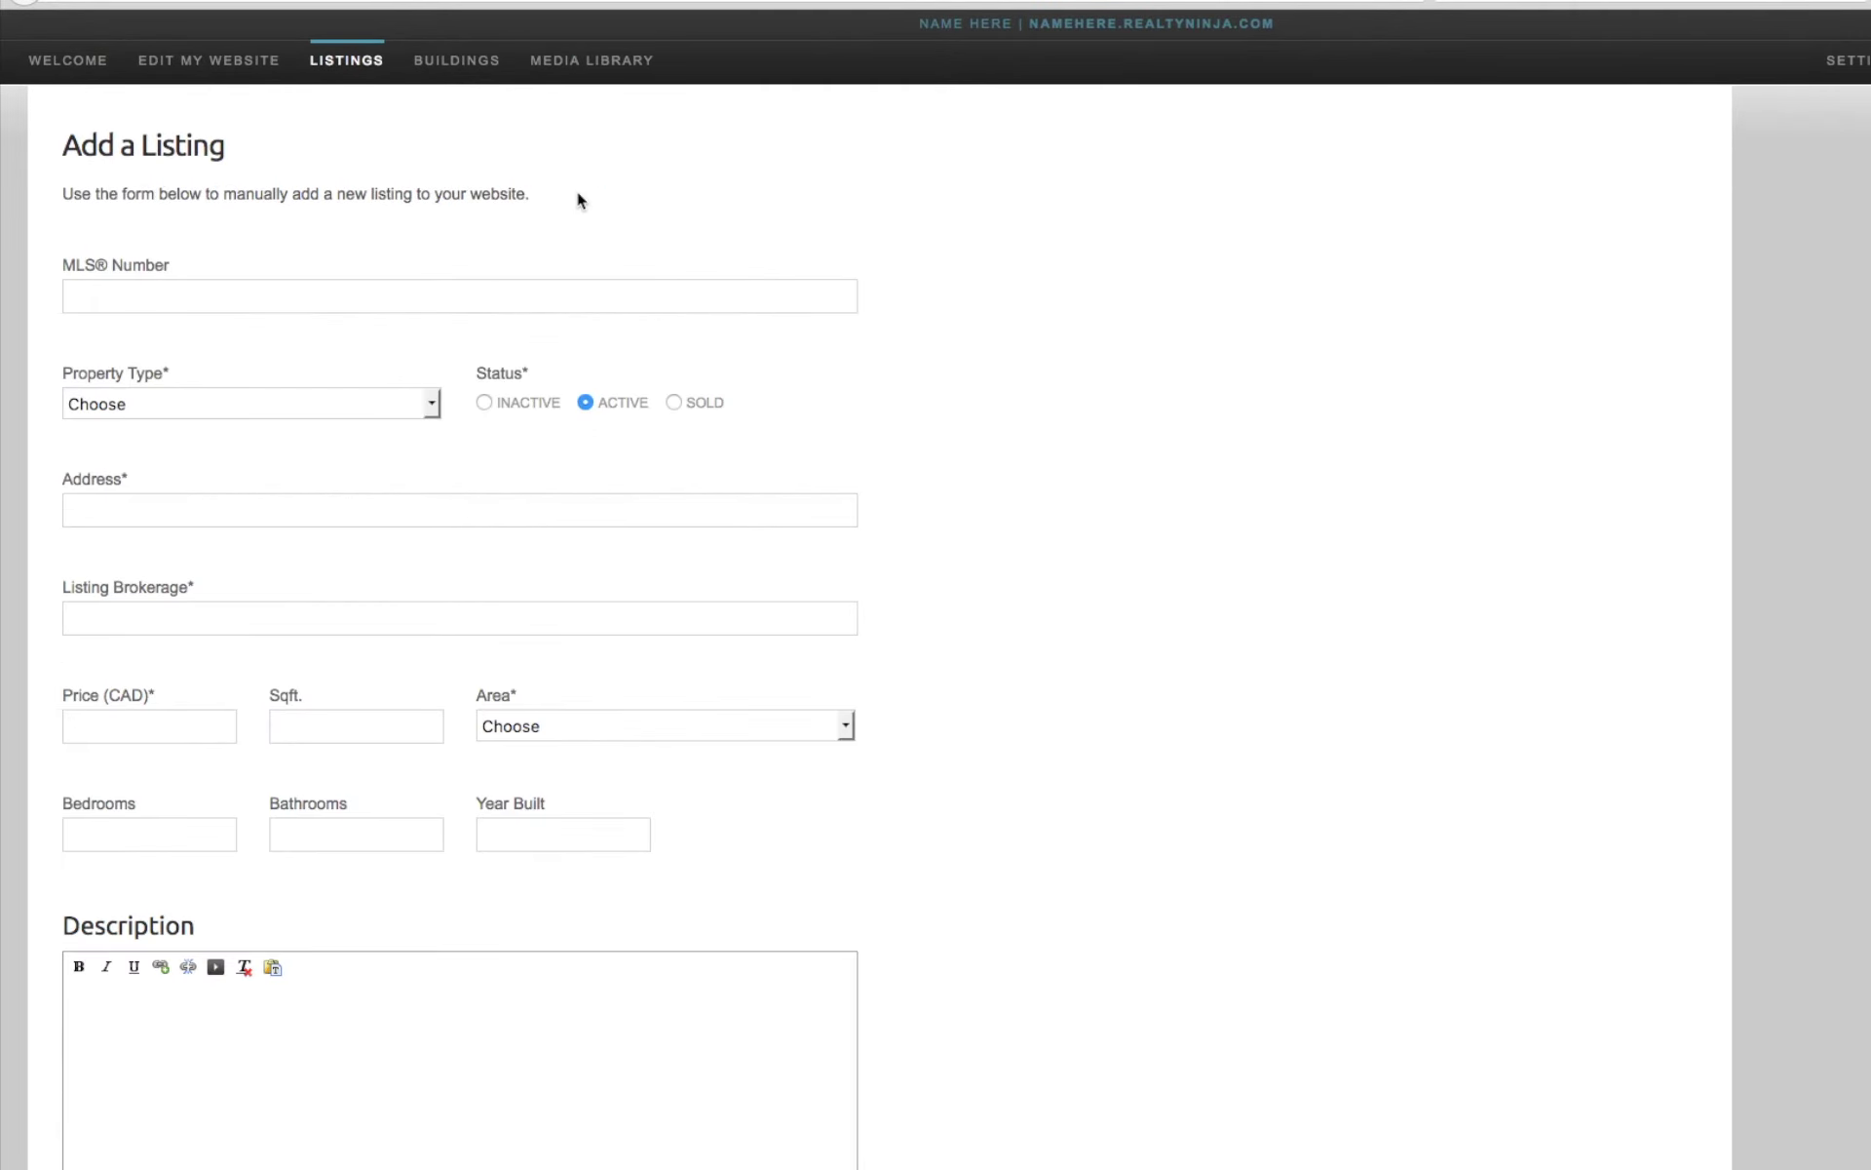
pyautogui.click(187, 404)
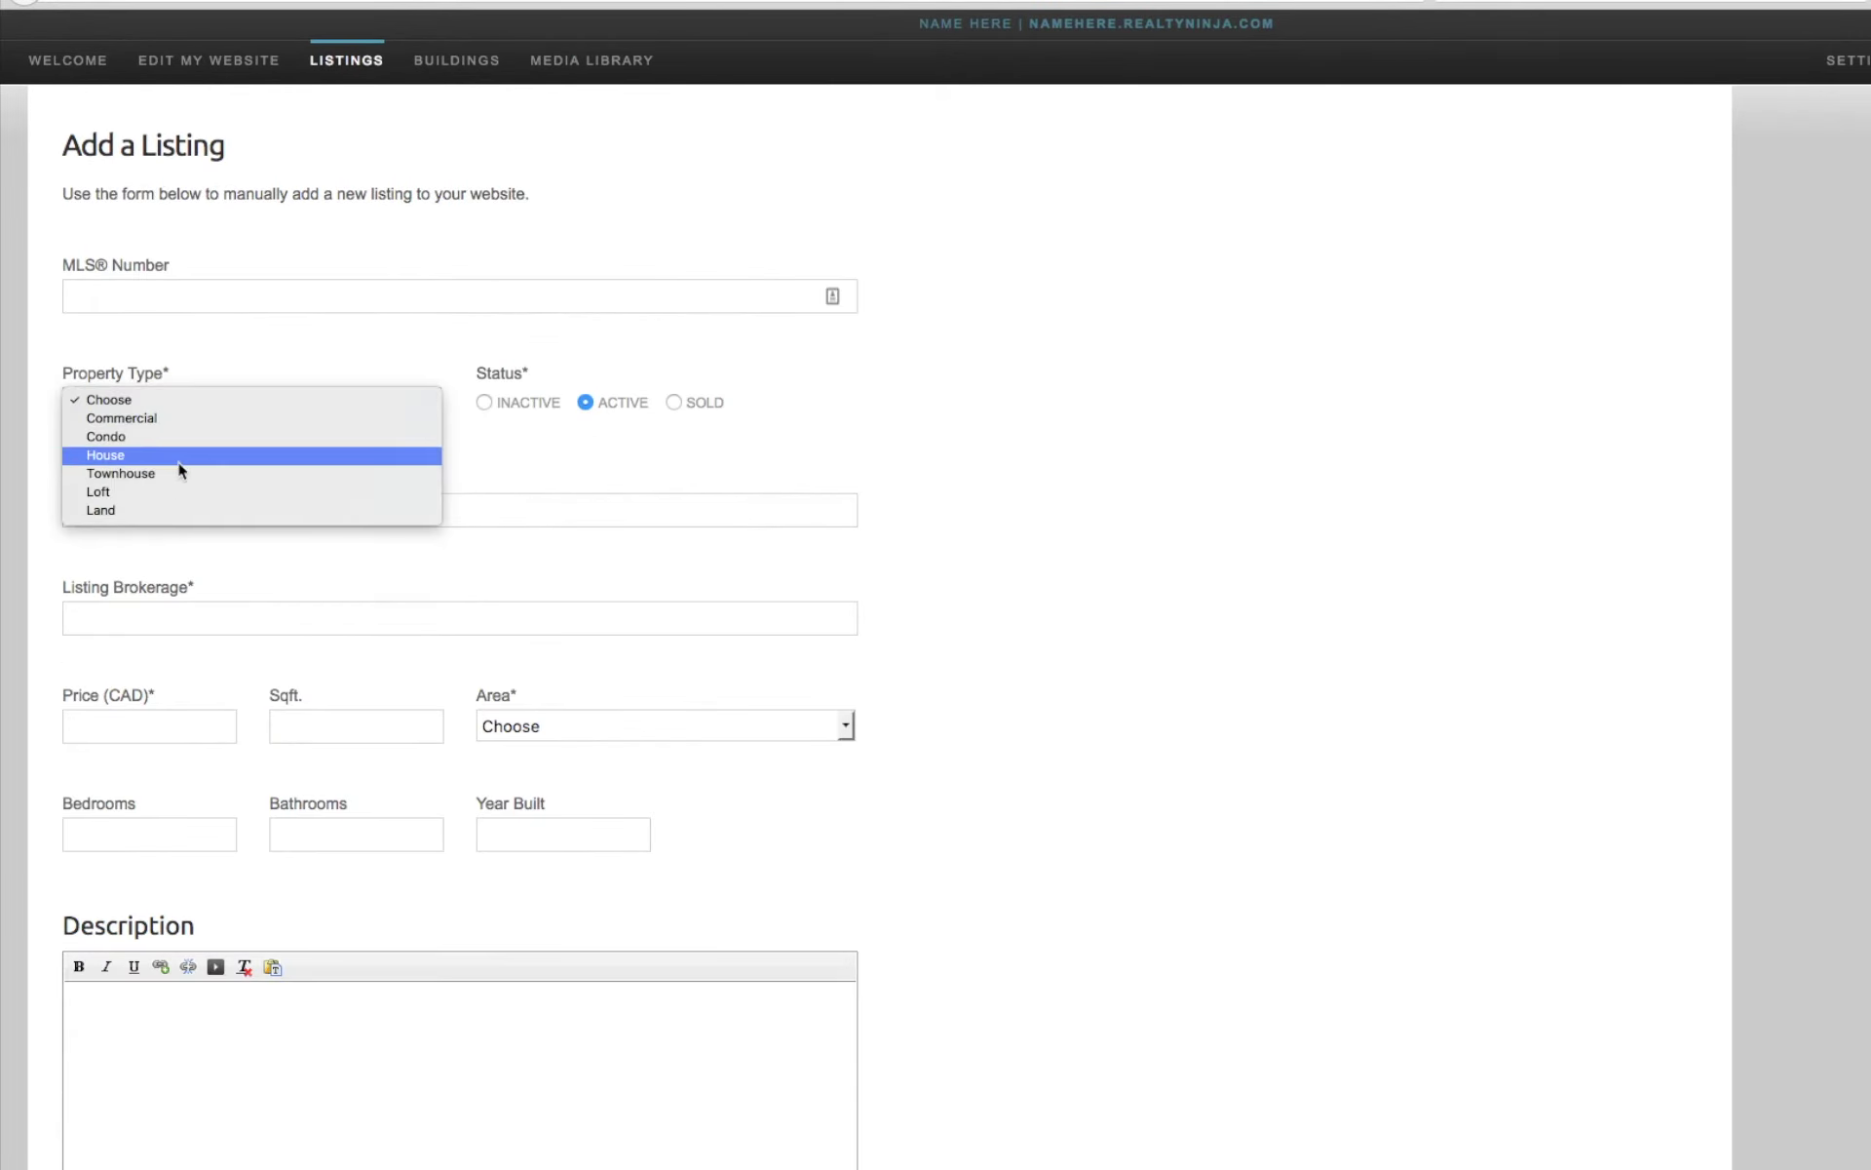
pyautogui.click(177, 458)
# Enter address 1234 Fake St, Brokerage Here, price 3999900 and area Matsqui.
pyautogui.click(125, 512)
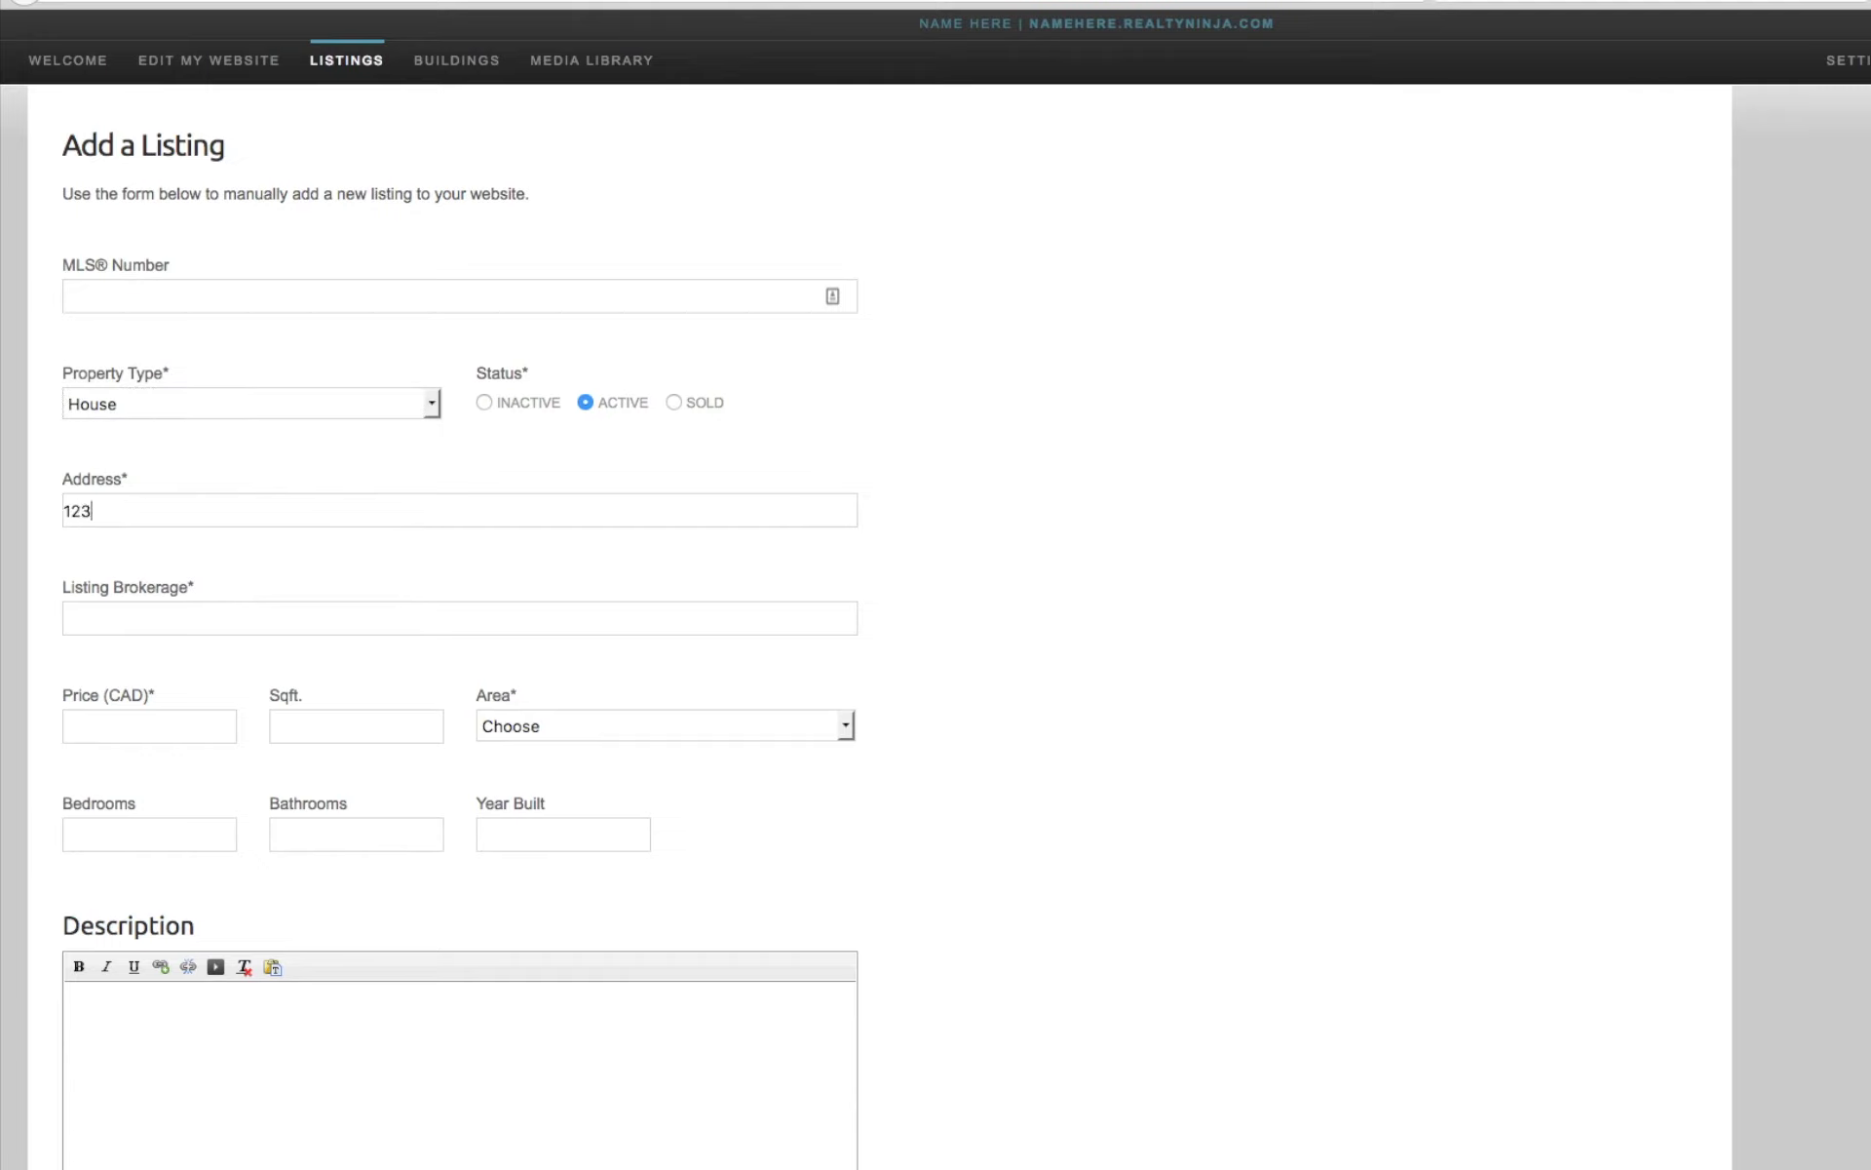
pyautogui.write('1234 Fake St')
pyautogui.press('Tab')
pyautogui.write('Brokerage Here')
pyautogui.press('Tab')
pyautogui.write('3999900')
pyautogui.click(596, 727)
pyautogui.click(596, 727)
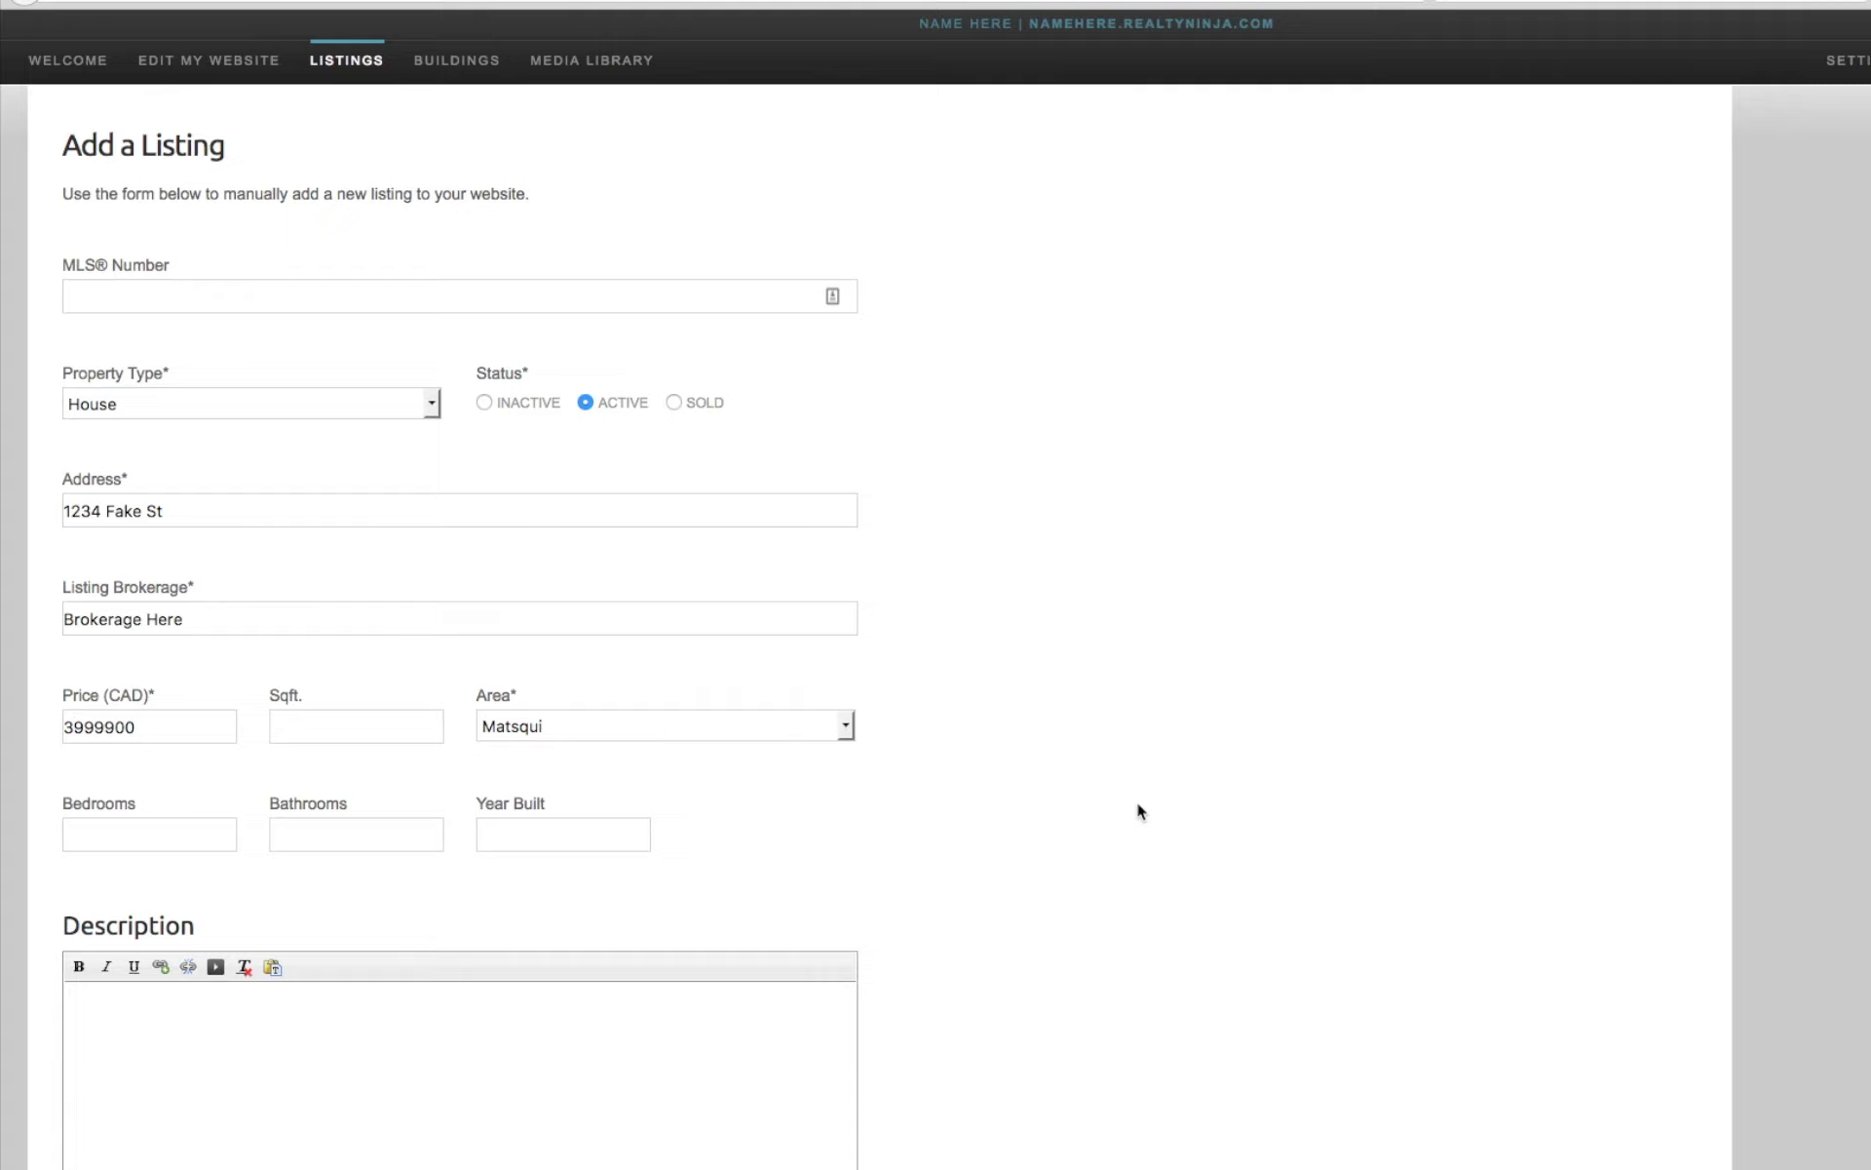
pyautogui.scroll(-15, 1135, 799)
pyautogui.scroll(-6, 1136, 809)
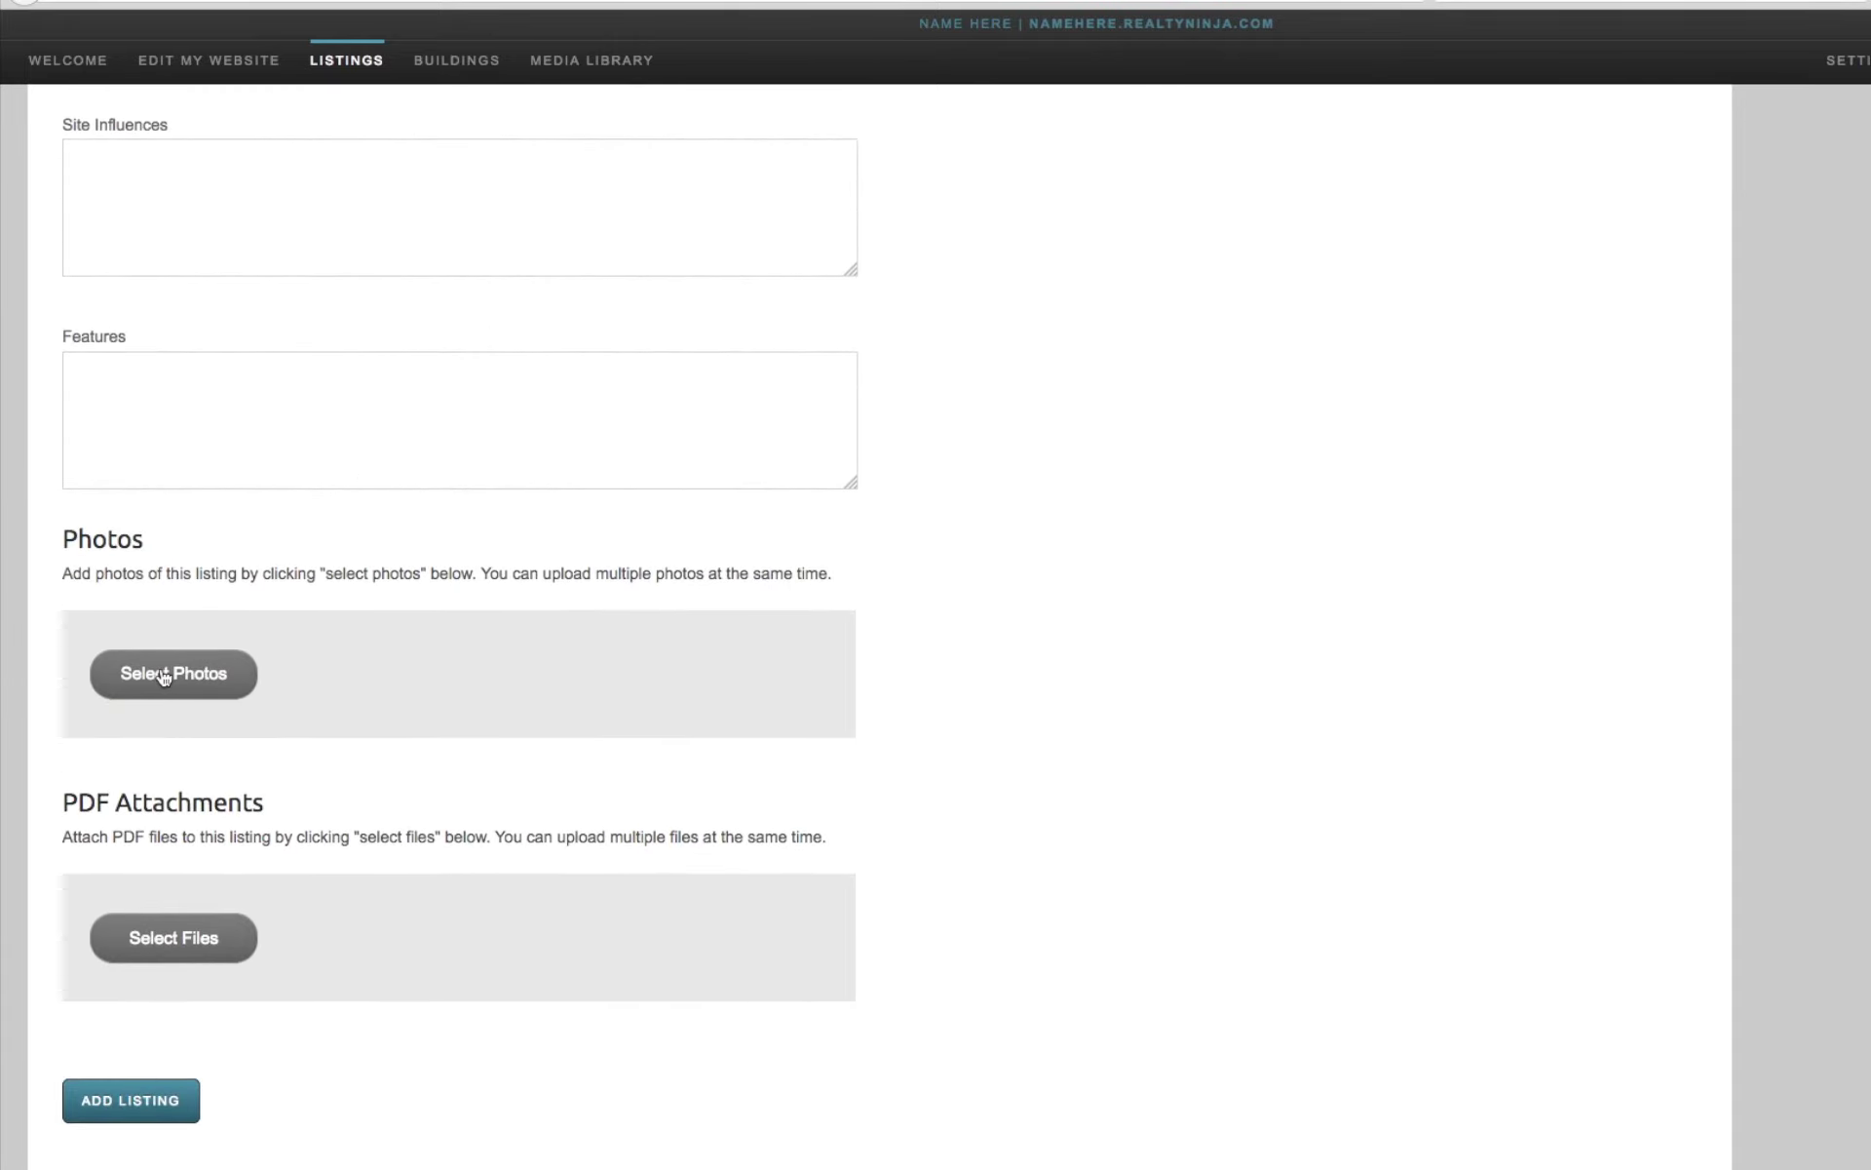
# Upload listing-1.jpg through listing-9.jpg from DEMO FILES > Photos to the listing.
pyautogui.click(163, 677)
pyautogui.click(1102, 160)
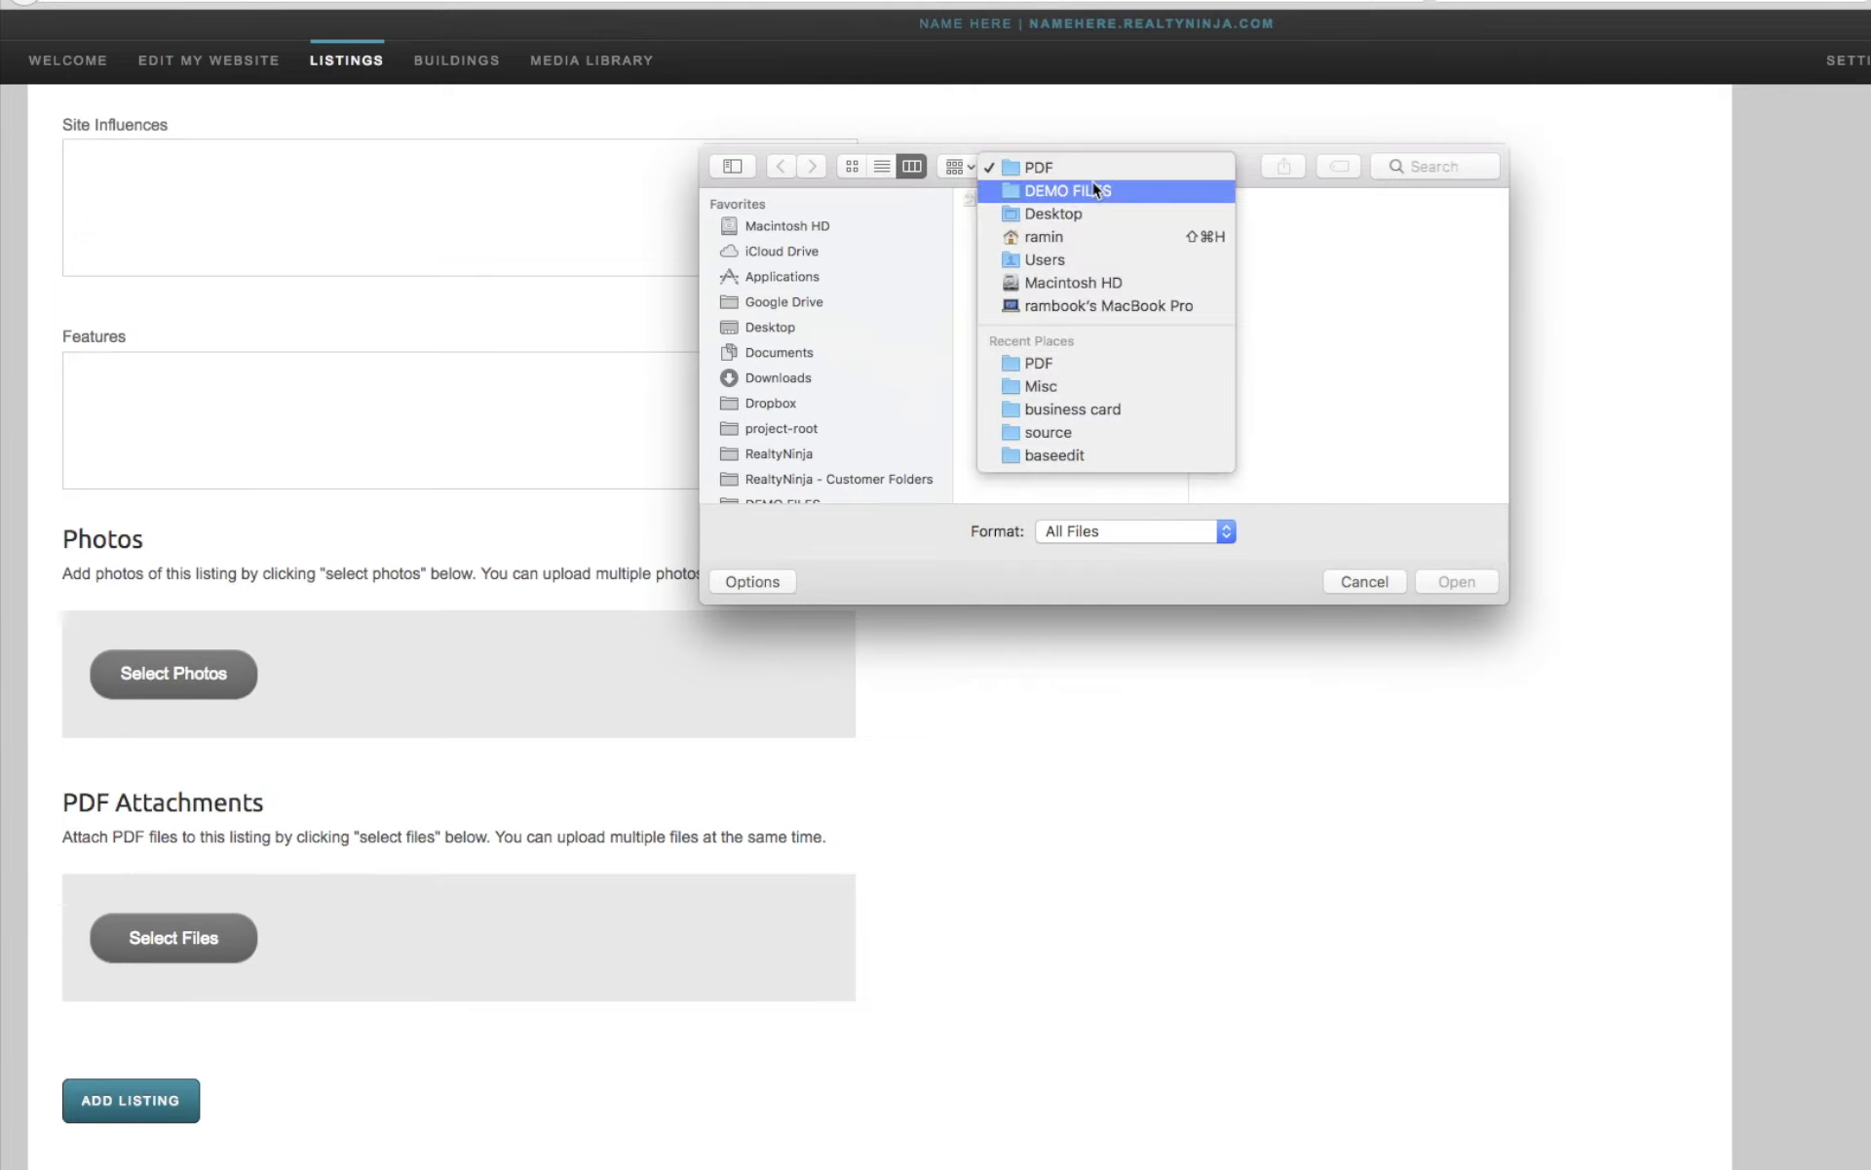
pyautogui.click(1093, 191)
pyautogui.click(1007, 219)
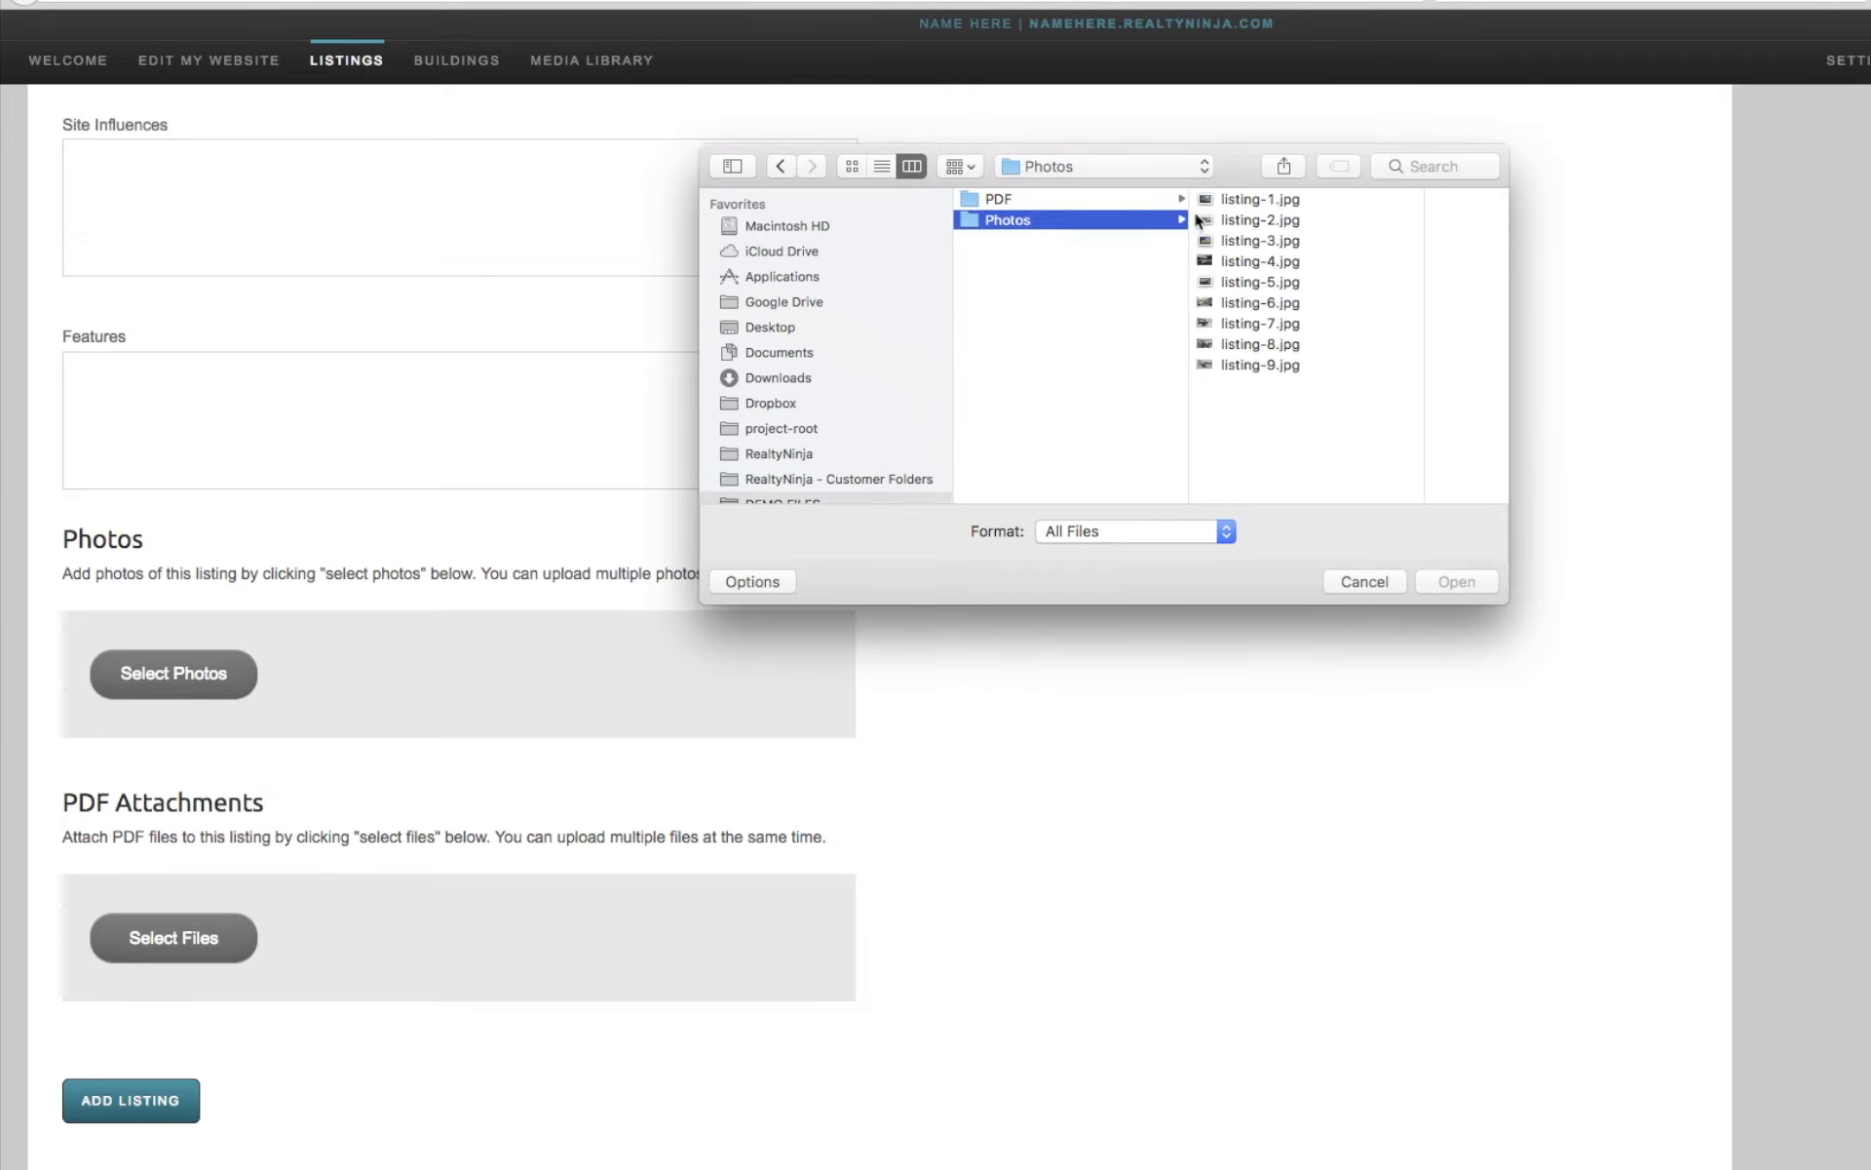
pyautogui.click(1257, 199)
pyautogui.keyDown('shift'); pyautogui.click(1108, 365); pyautogui.keyUp('shift')
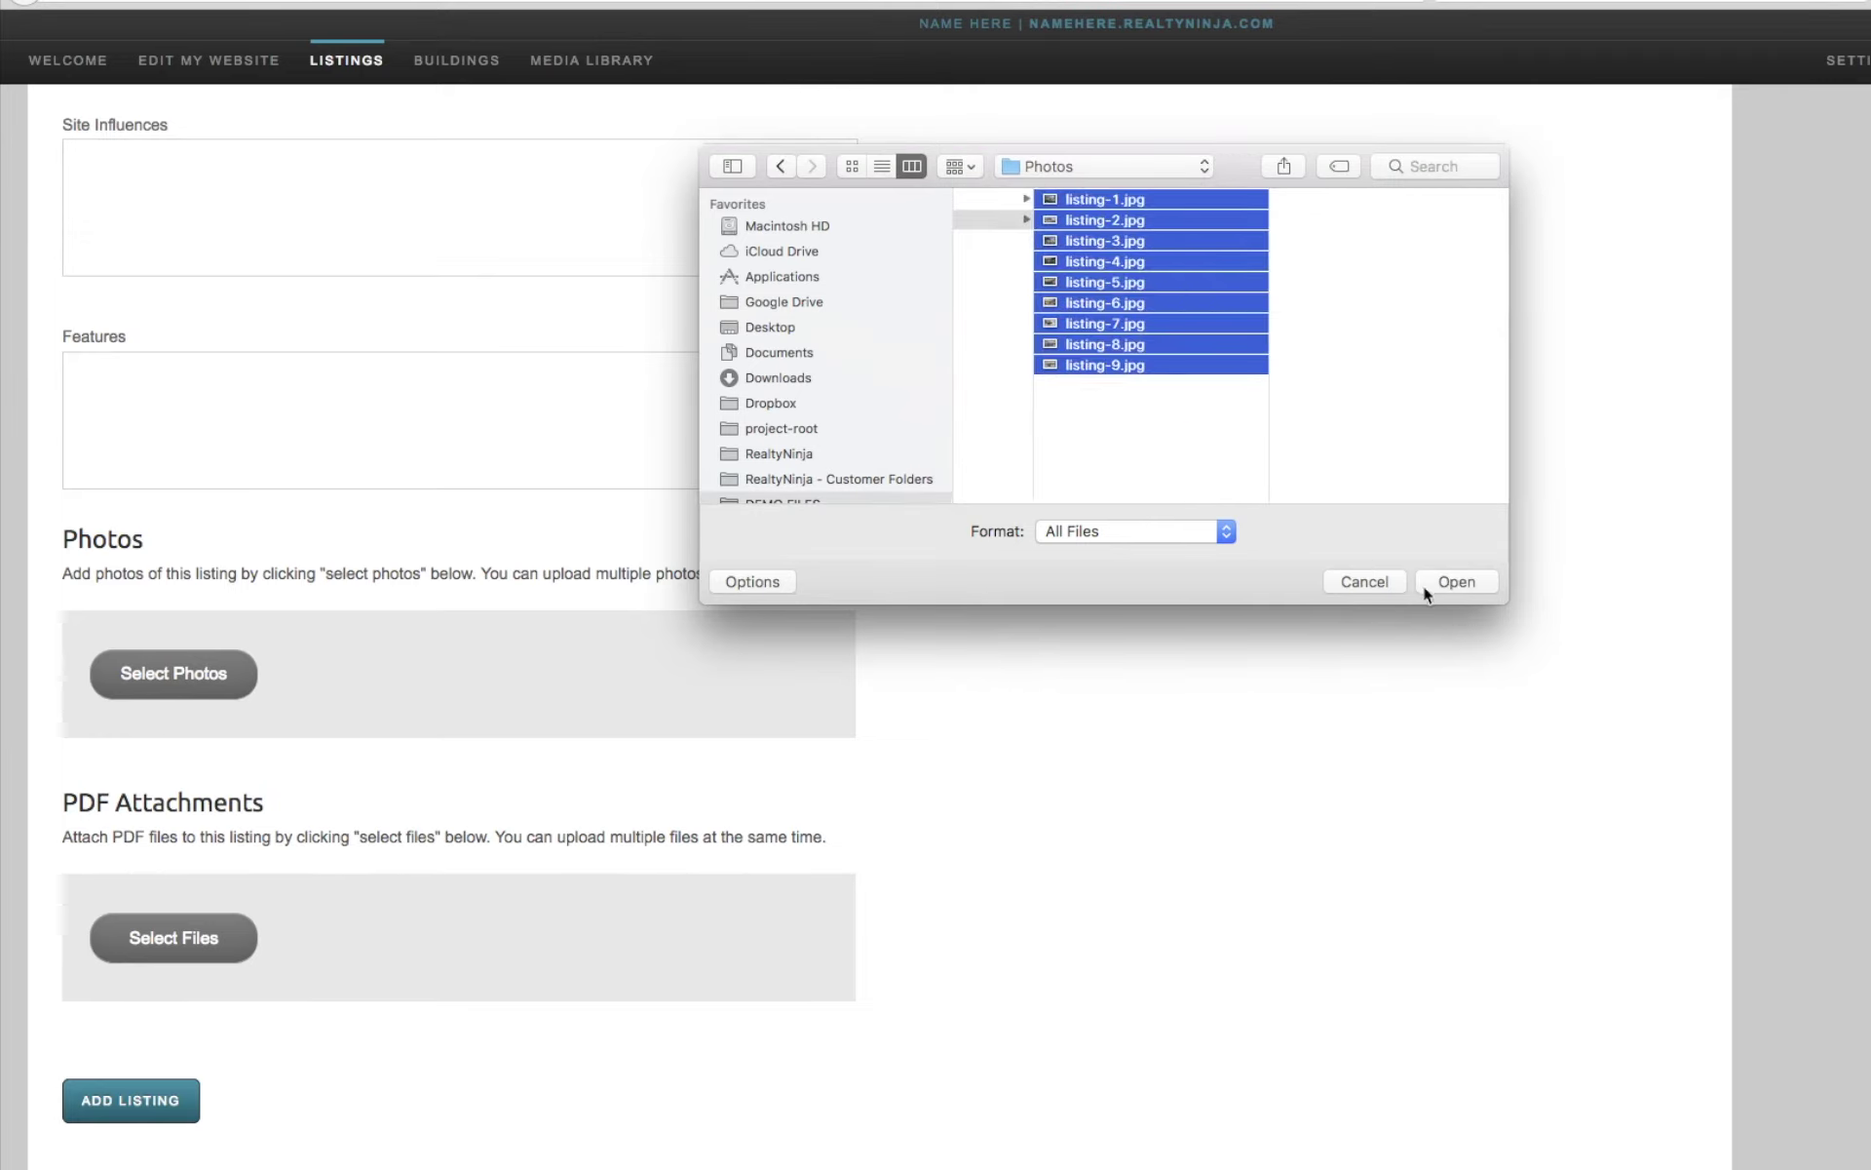
pyautogui.click(1452, 581)
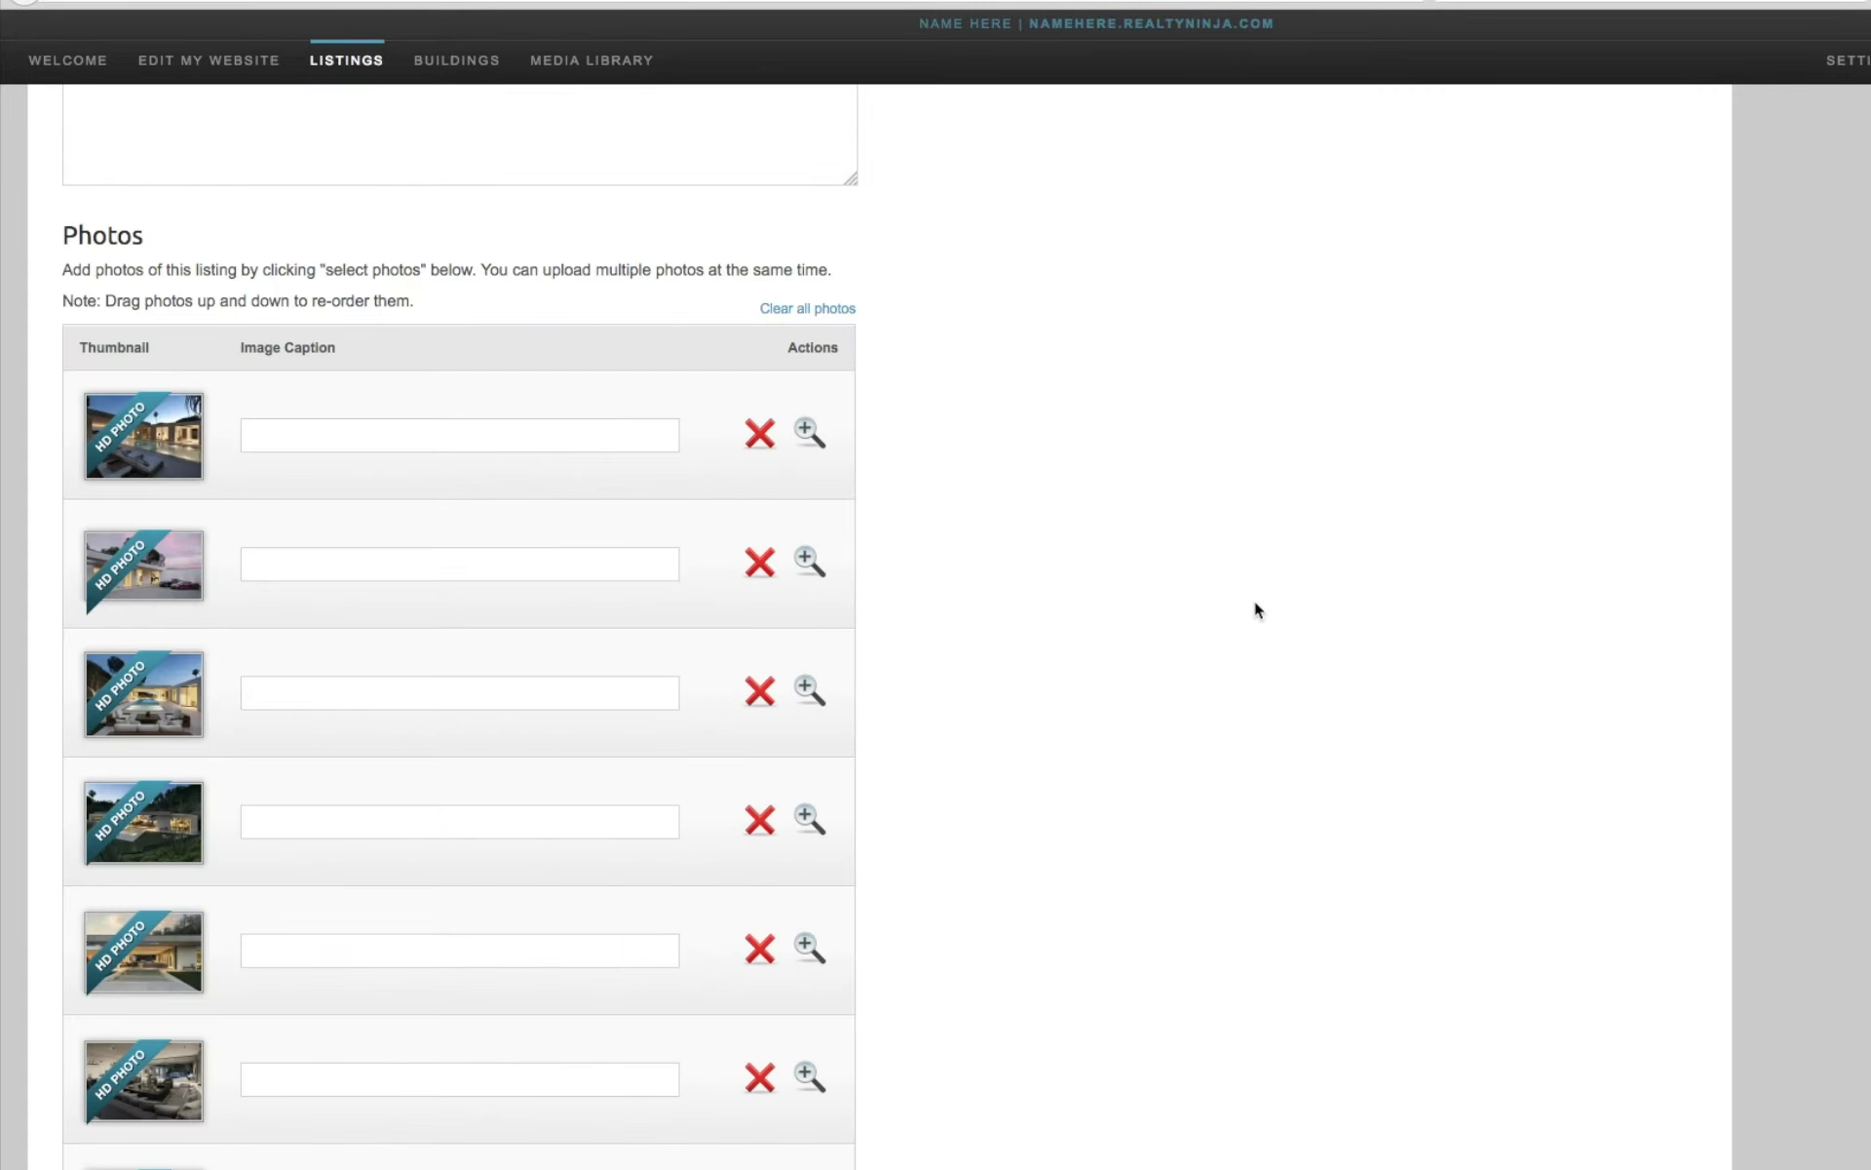
pyautogui.scroll(-8, 1254, 601)
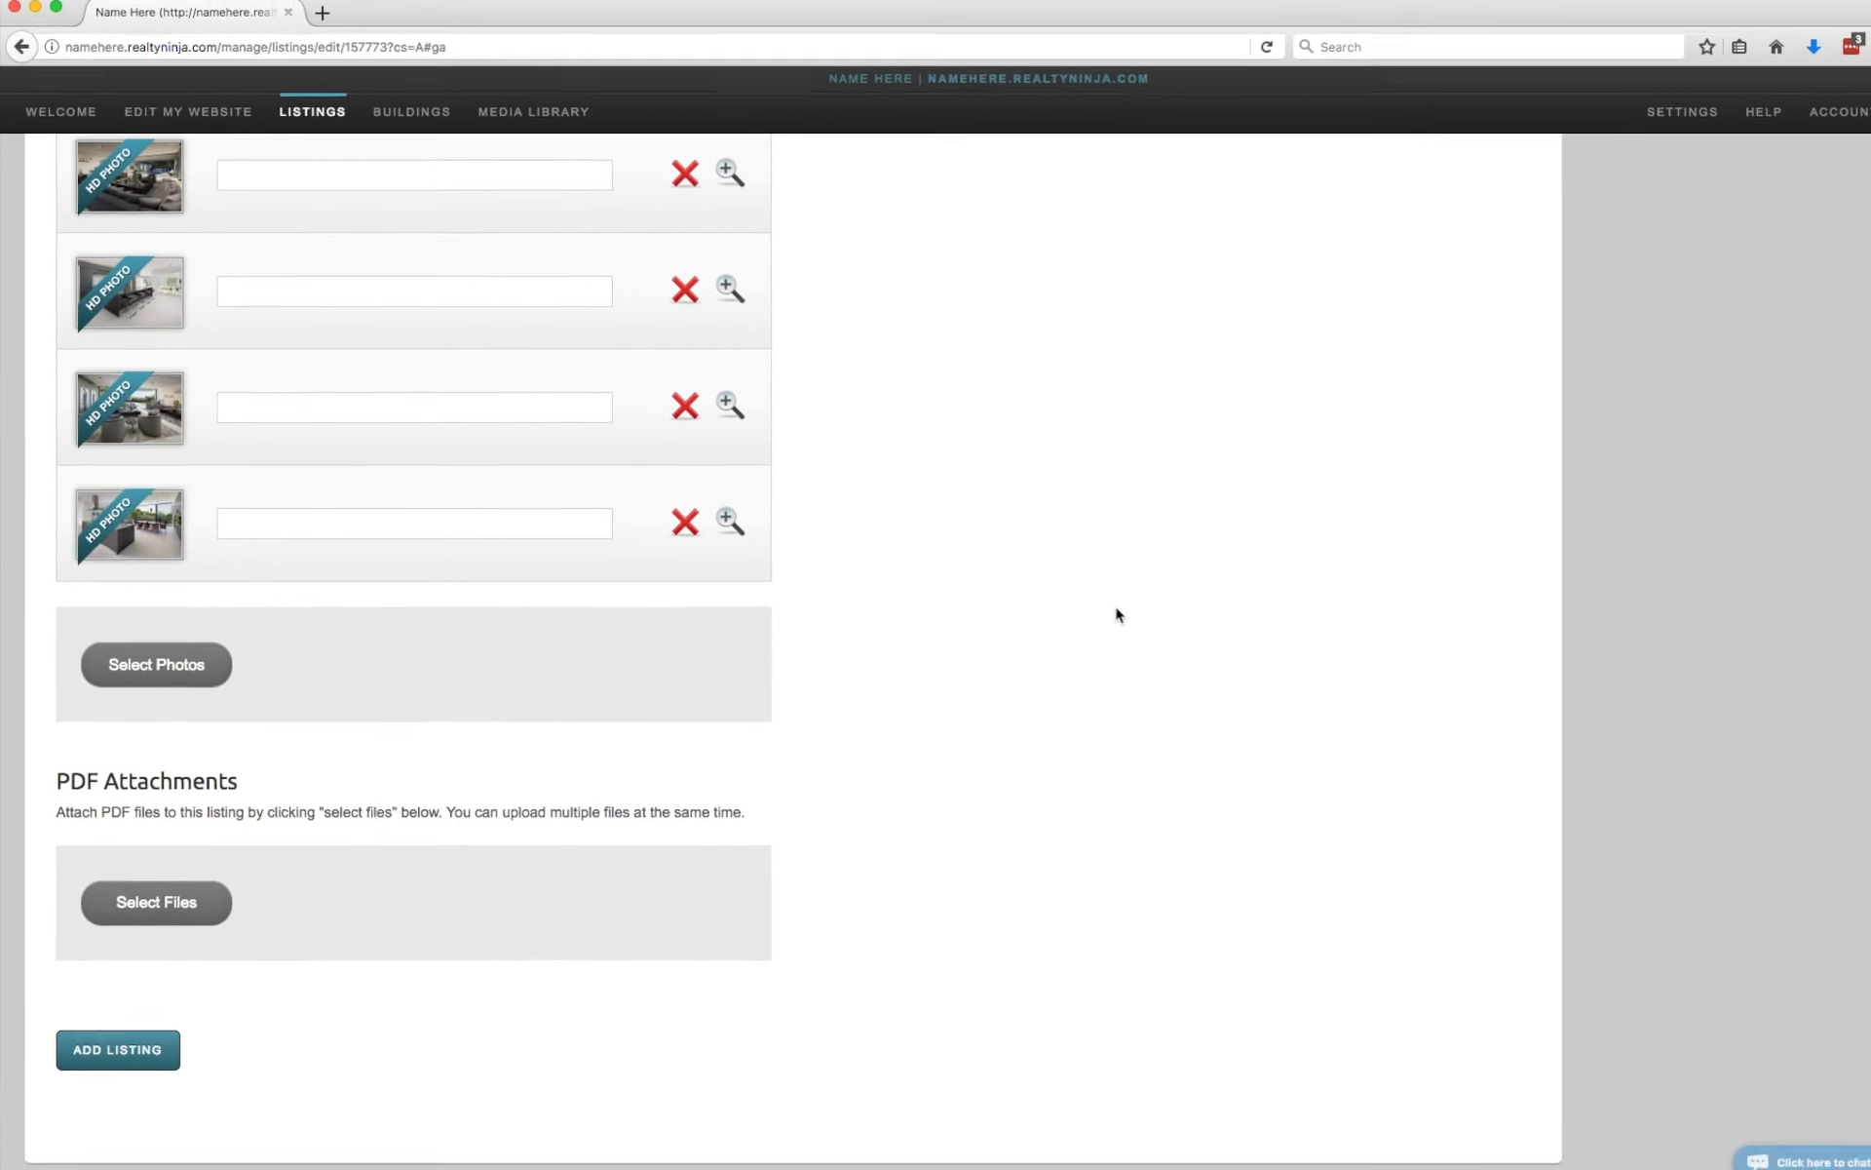
# Save the 1234 Fake St listing and open its page on the public website.
pyautogui.click(88, 1070)
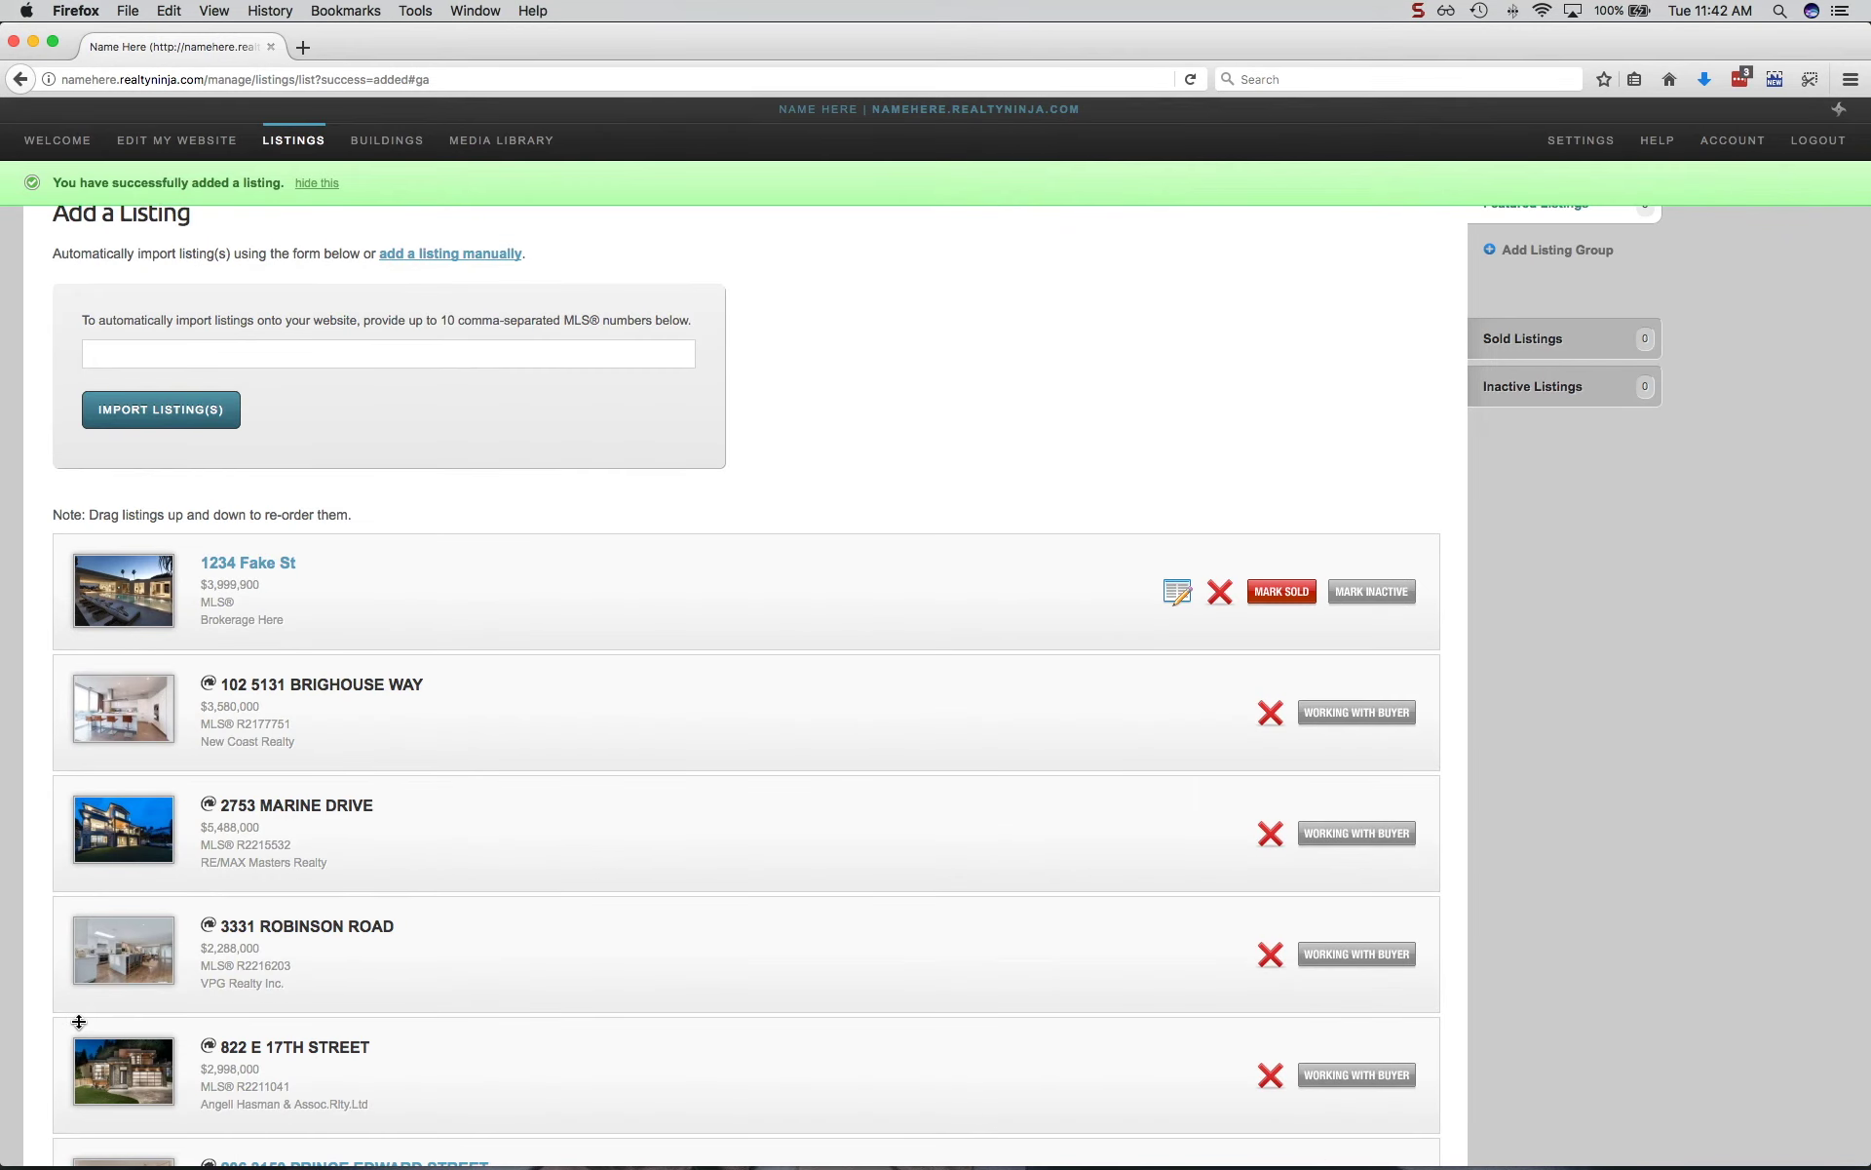
pyautogui.click(196, 150)
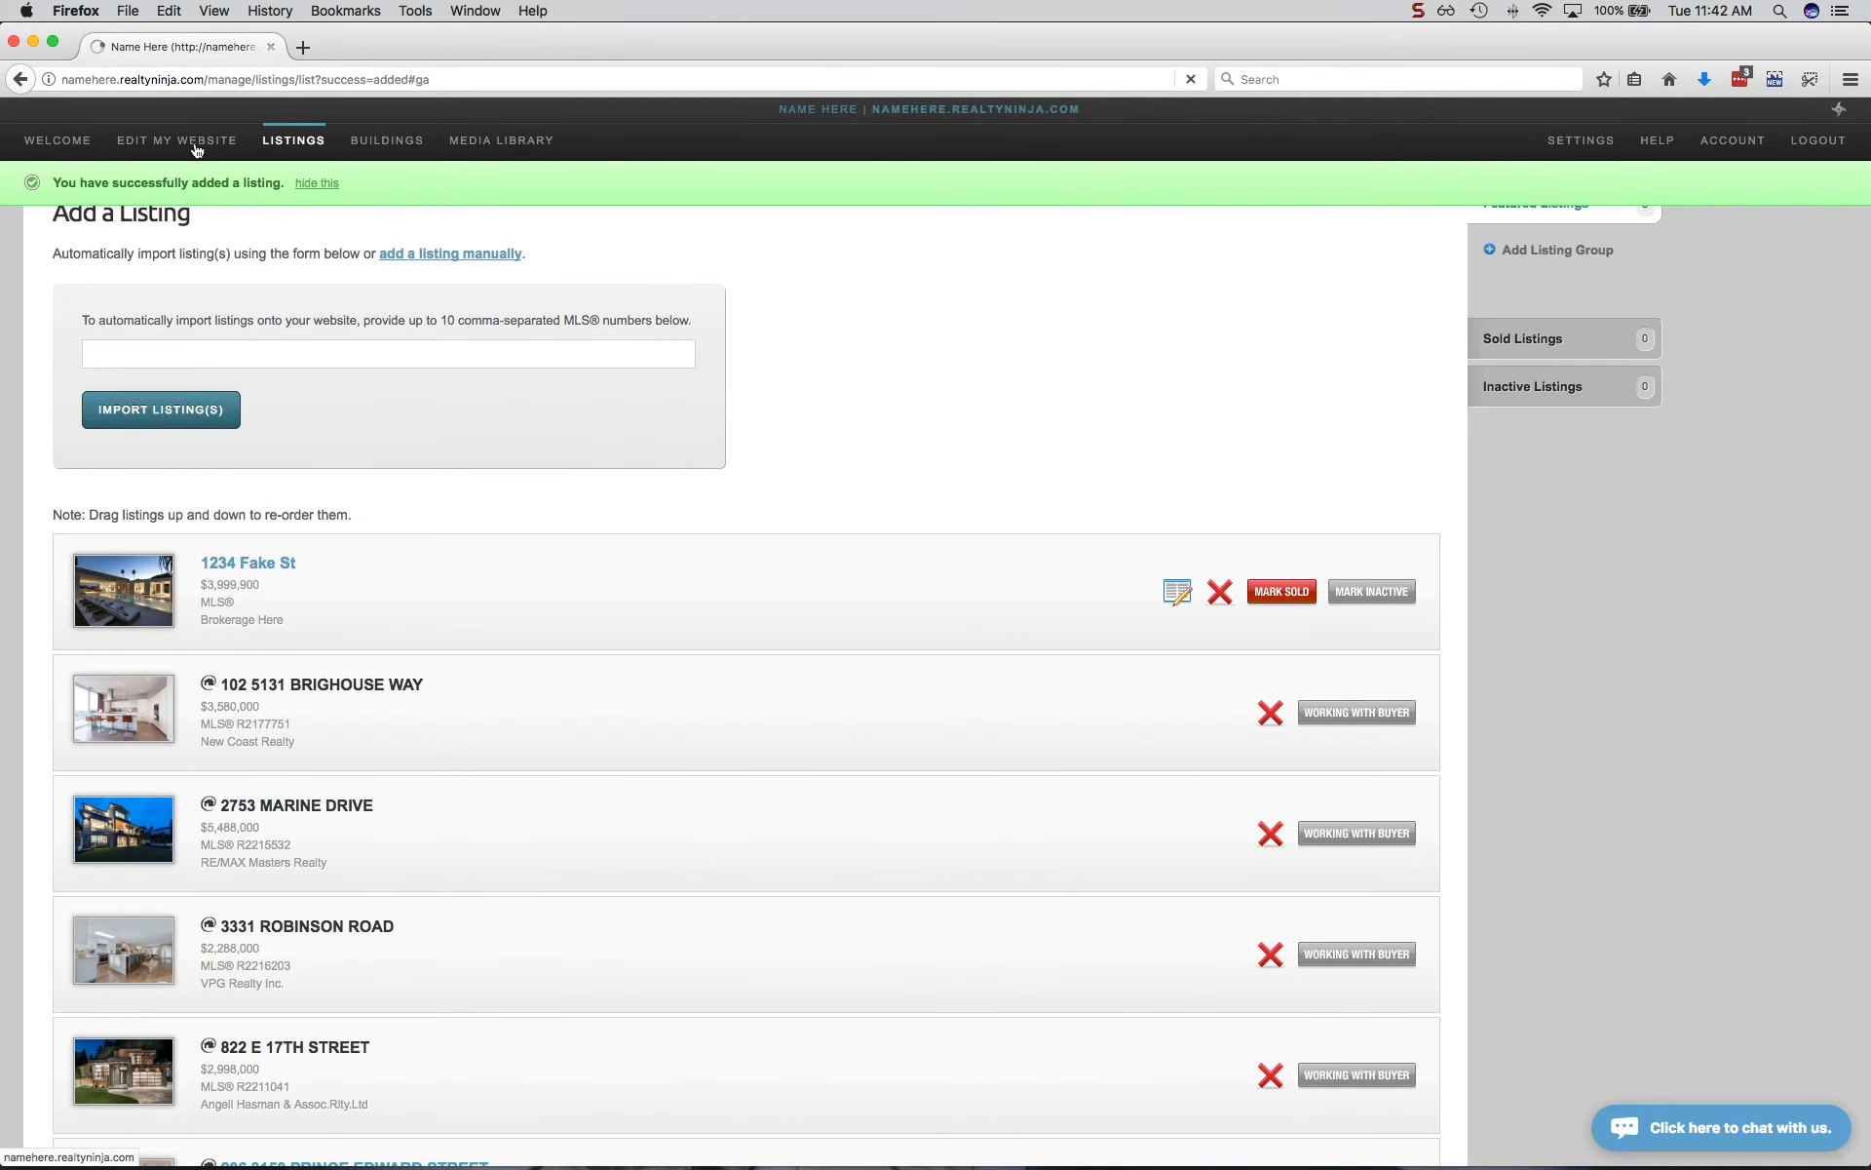
pyautogui.scroll(-10, 199, 355)
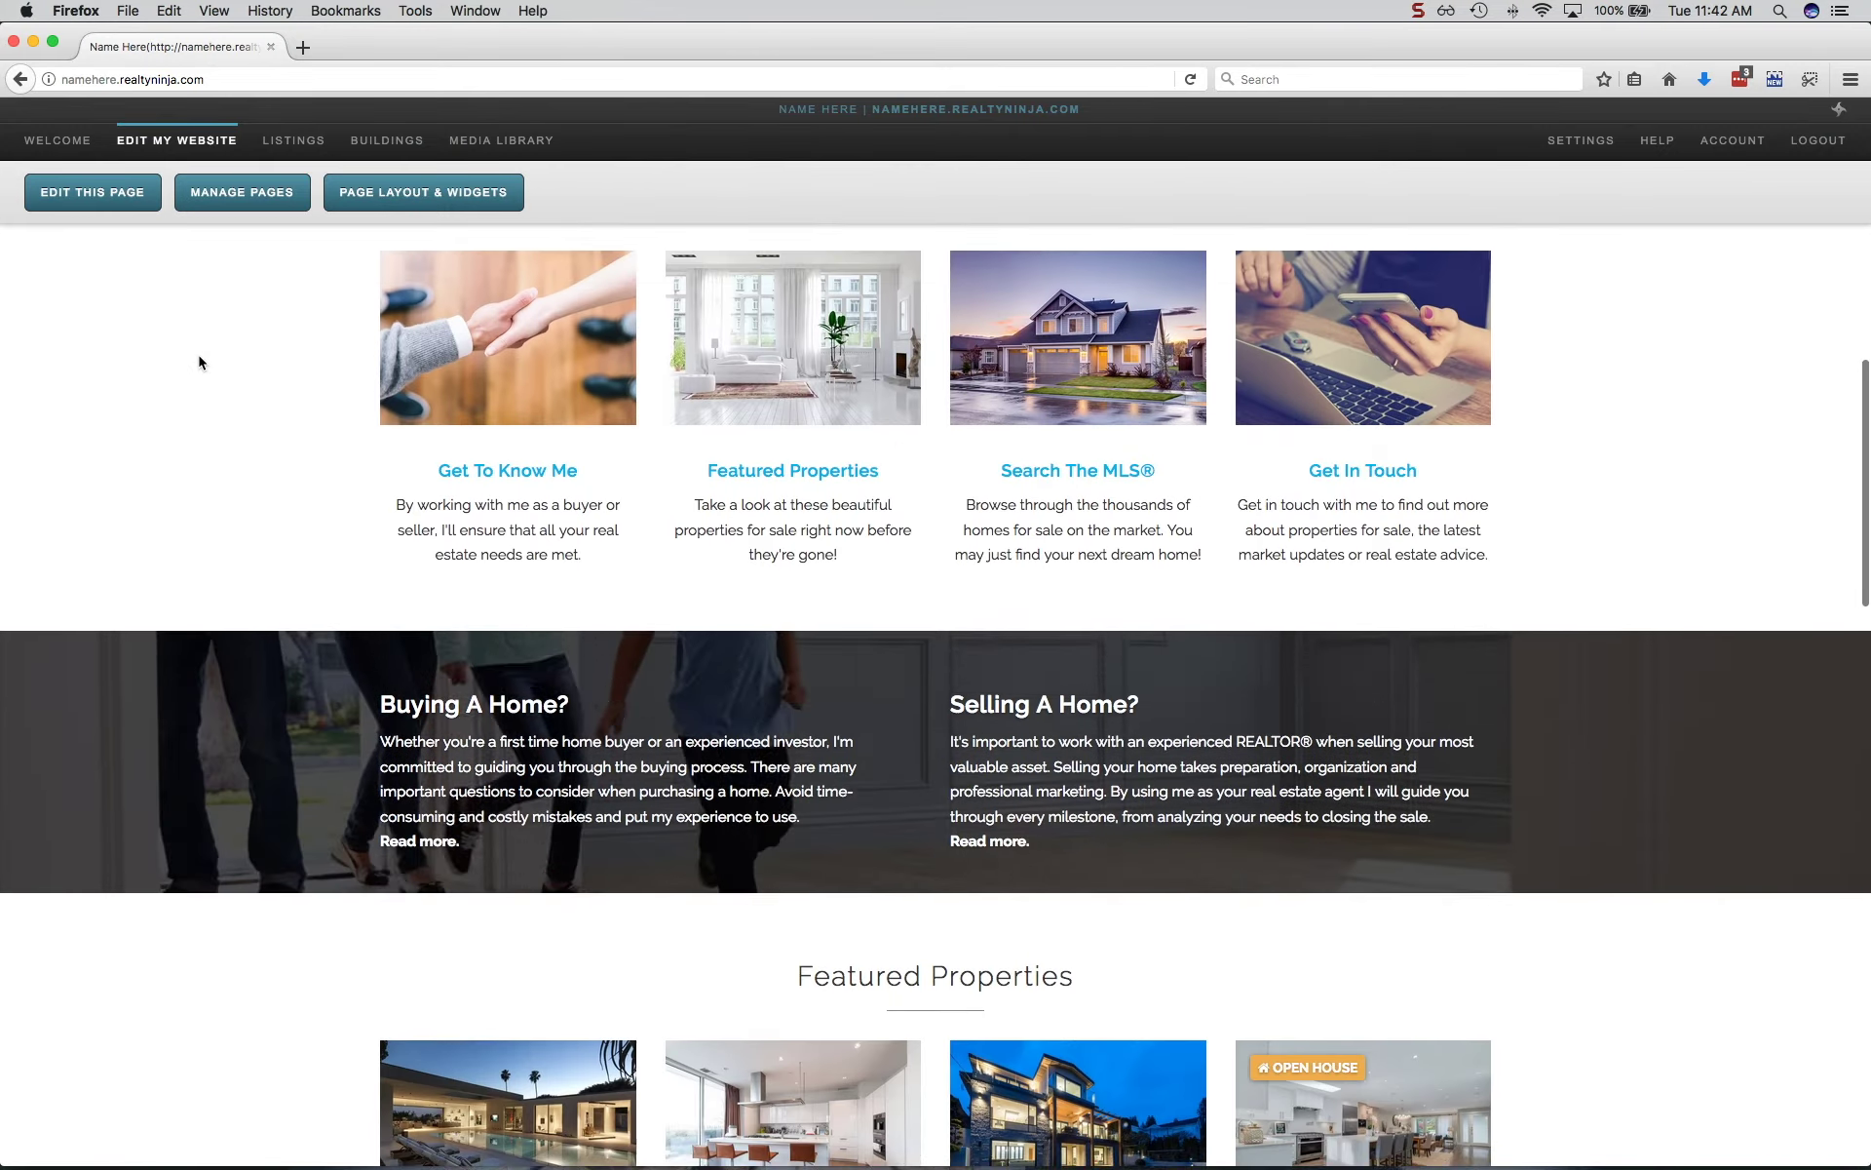
pyautogui.scroll(-5, 199, 363)
pyautogui.click(446, 468)
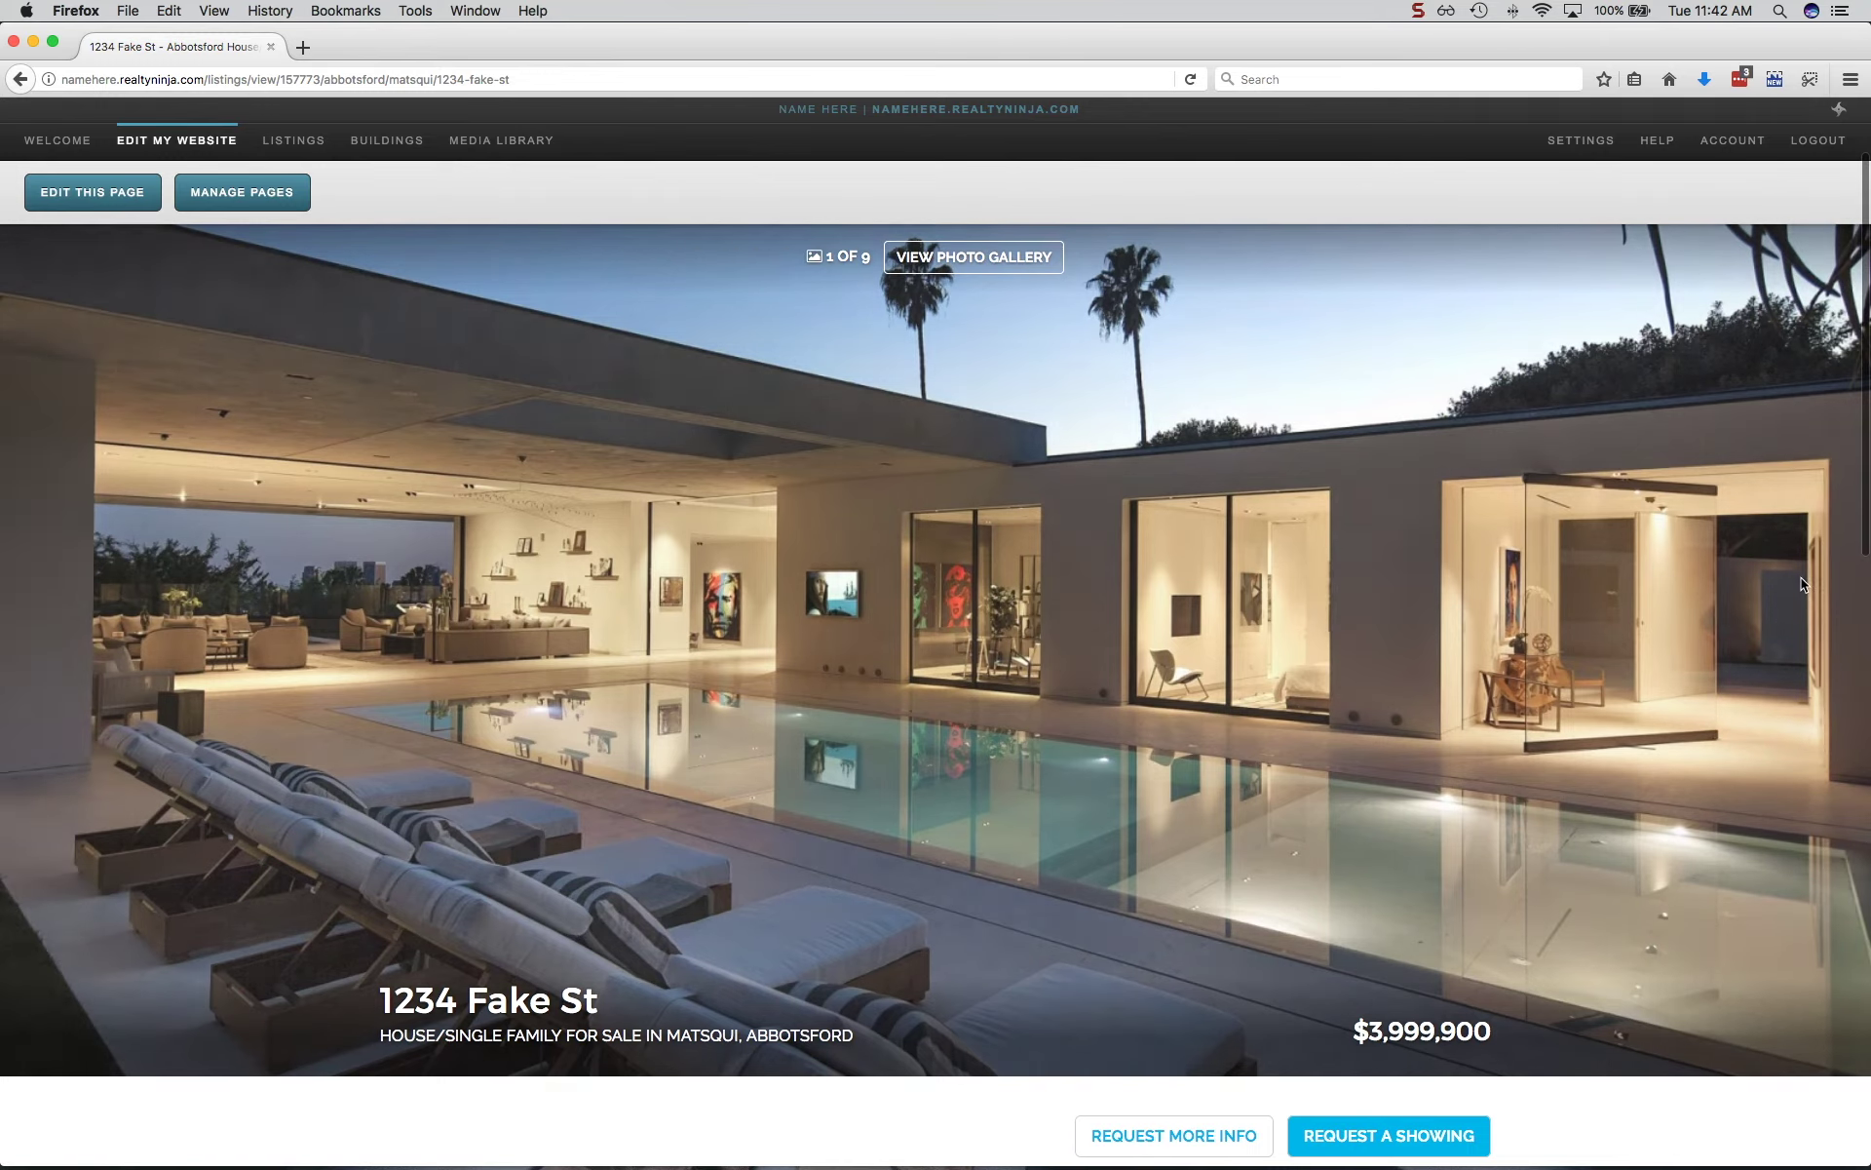
# Page through the listing's photo carousel, then return to the listings manager.
pyautogui.click(1802, 577)
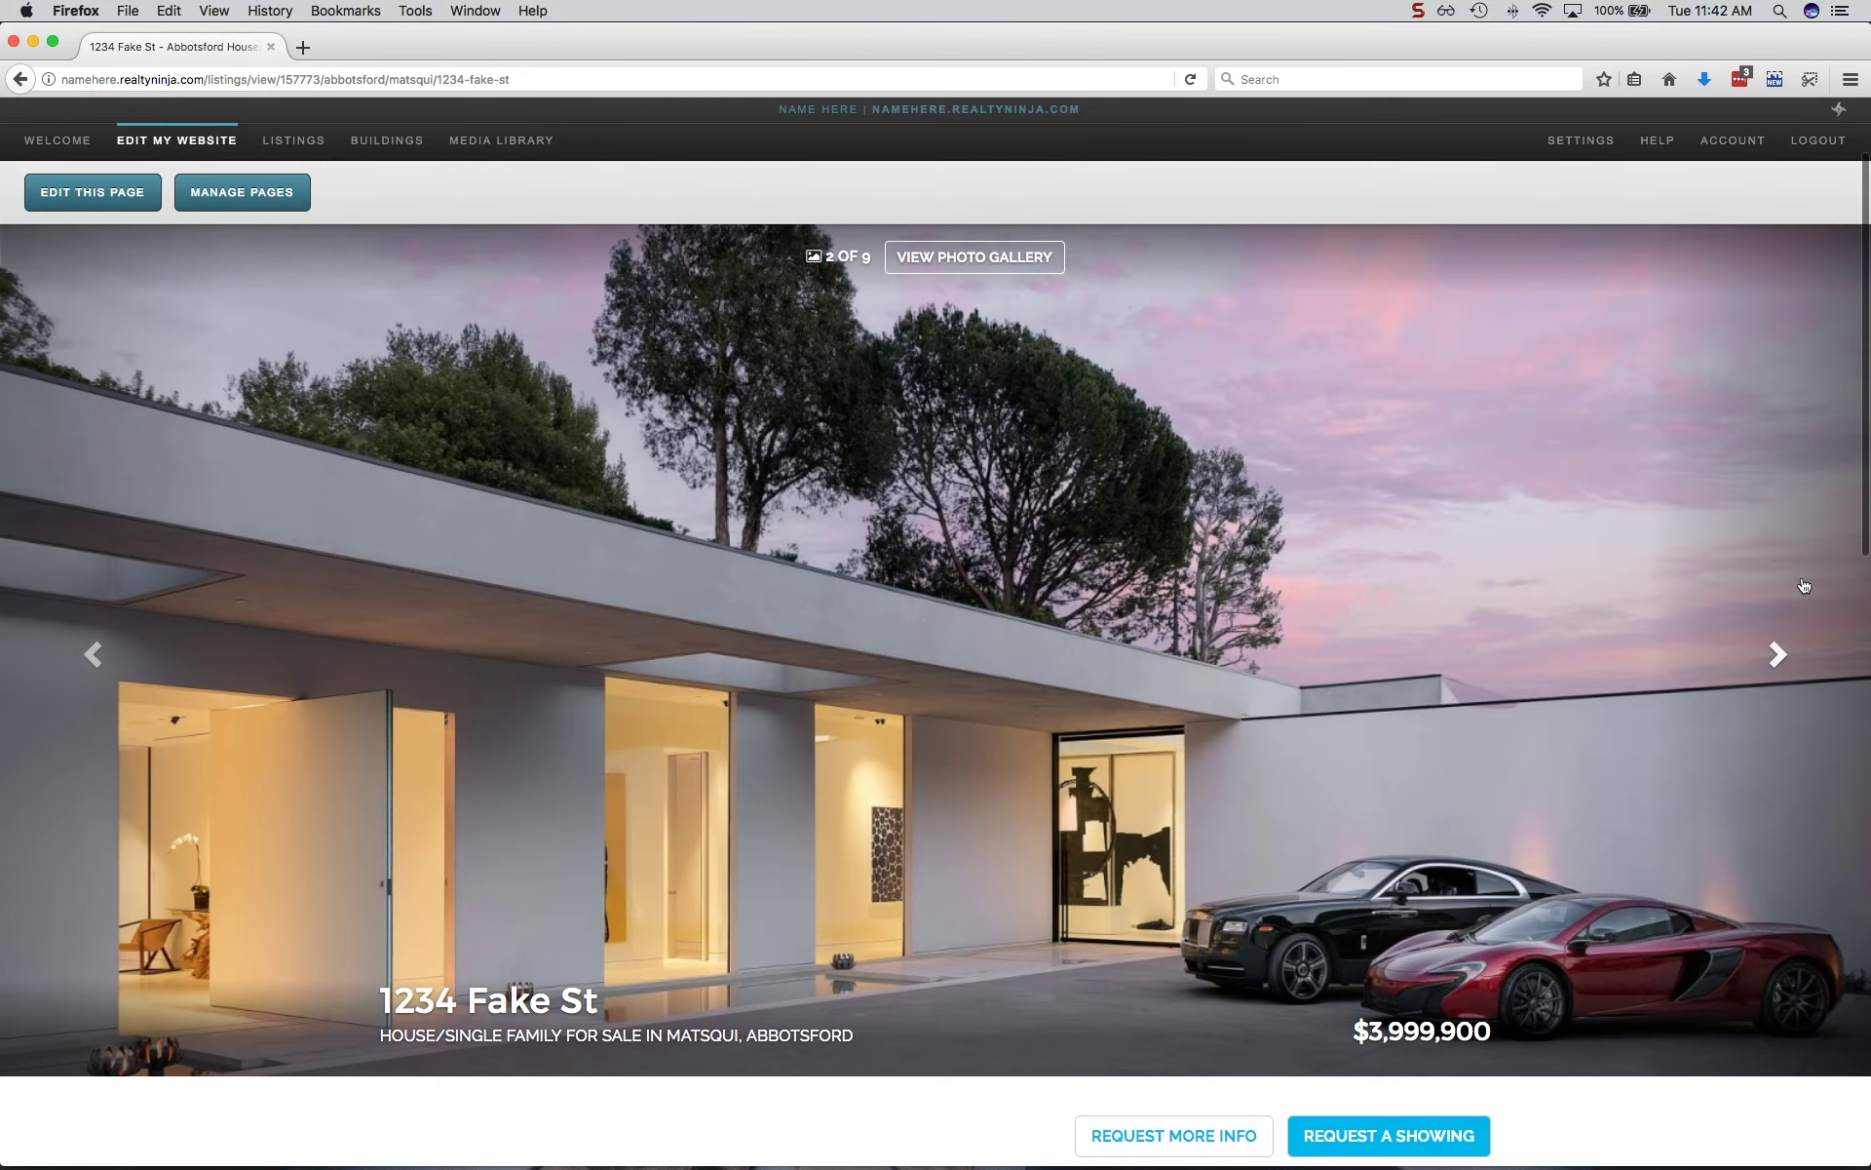
pyautogui.click(1803, 577)
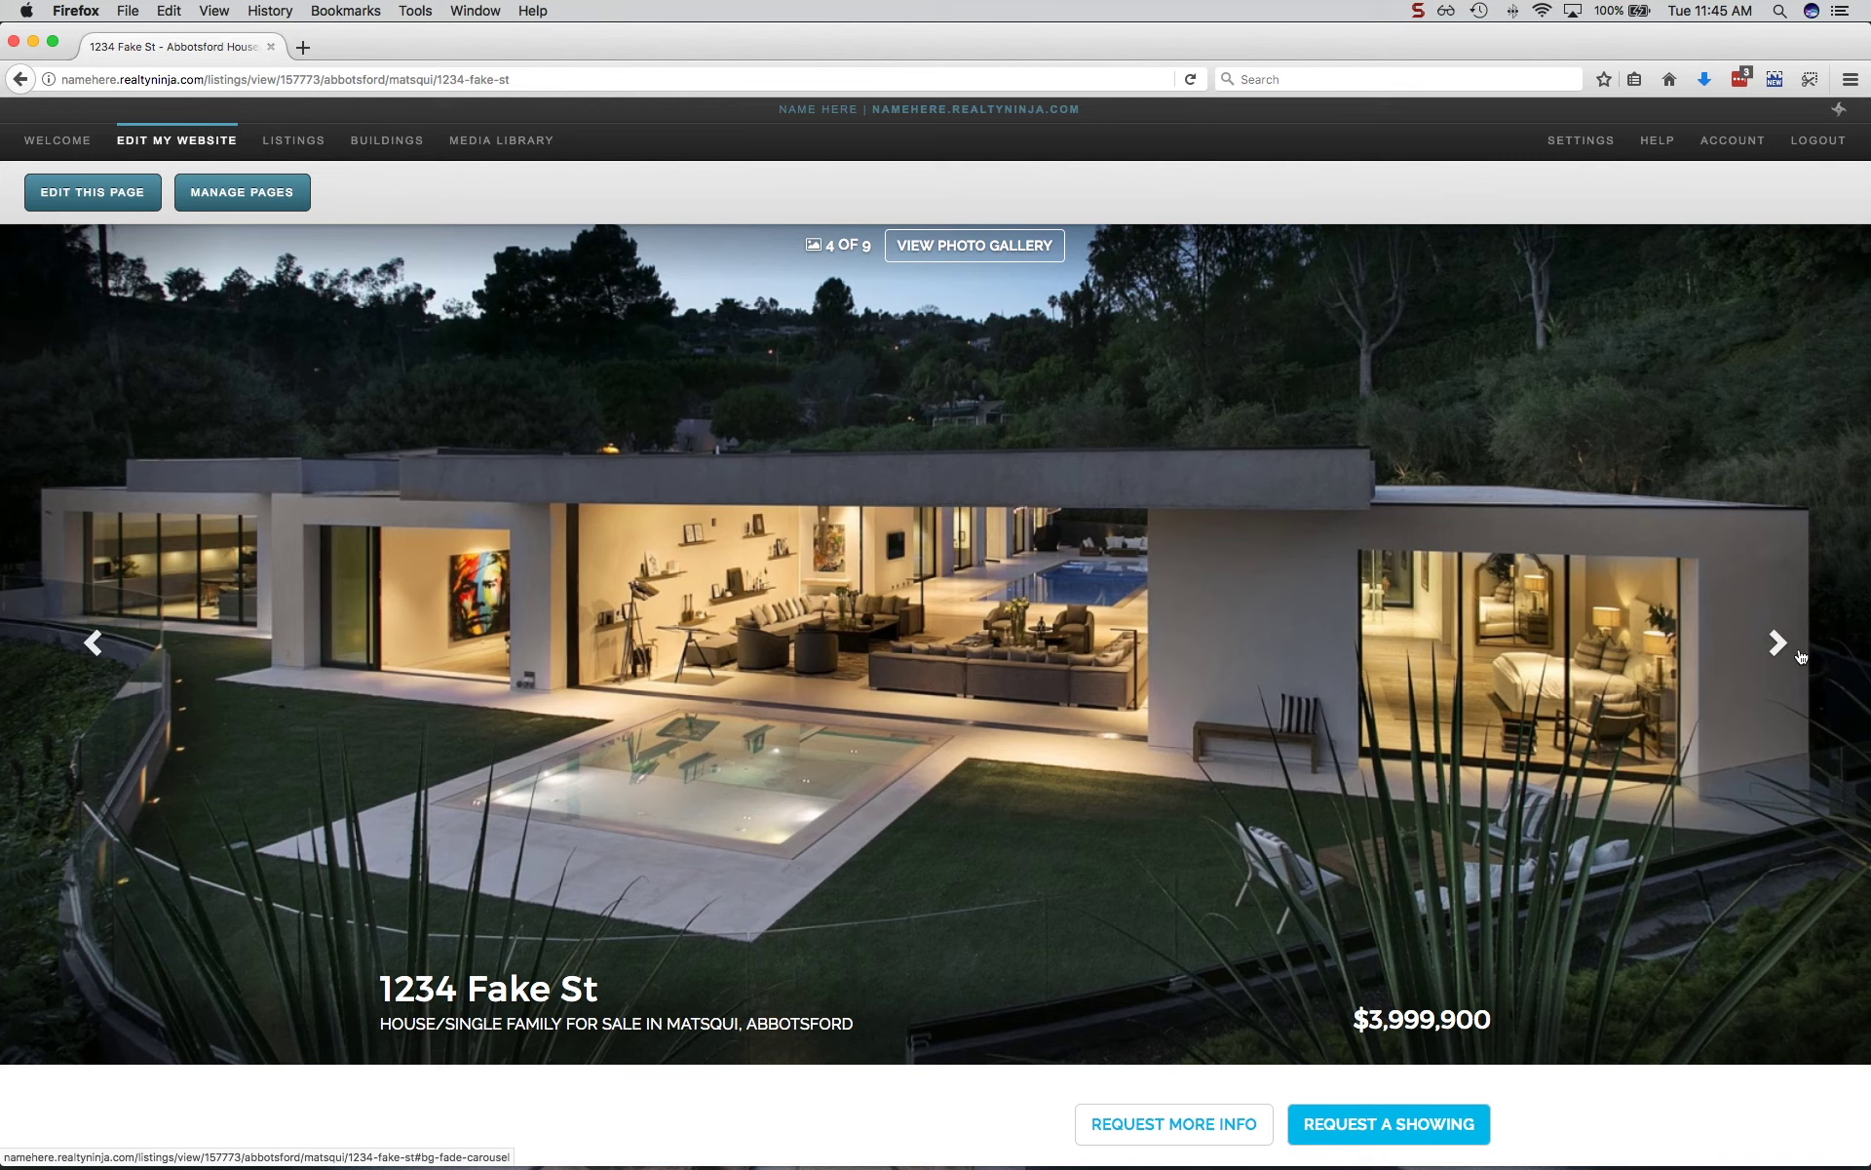
pyautogui.click(296, 146)
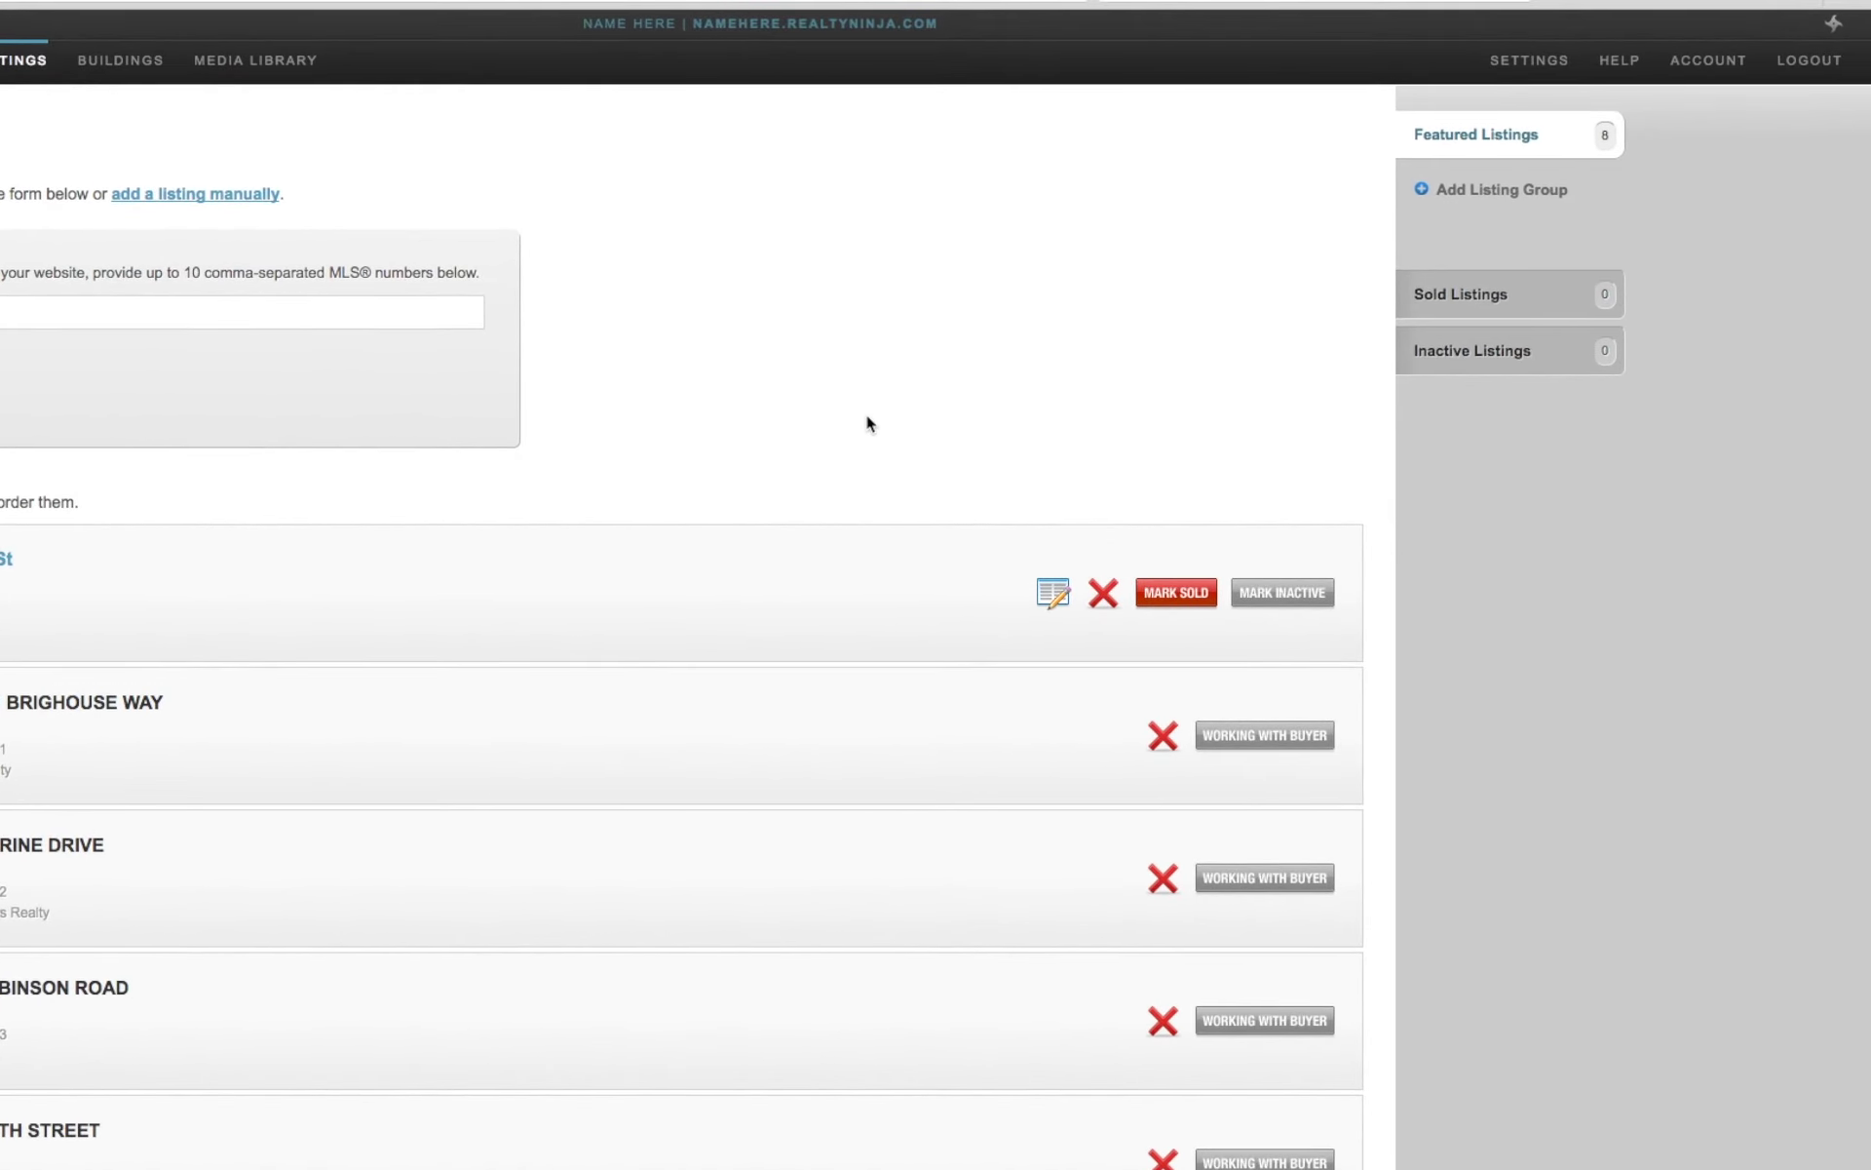
# Check the inactive listings, then mark 1234 Fake St as sold from Featured Listings.
pyautogui.click(1546, 363)
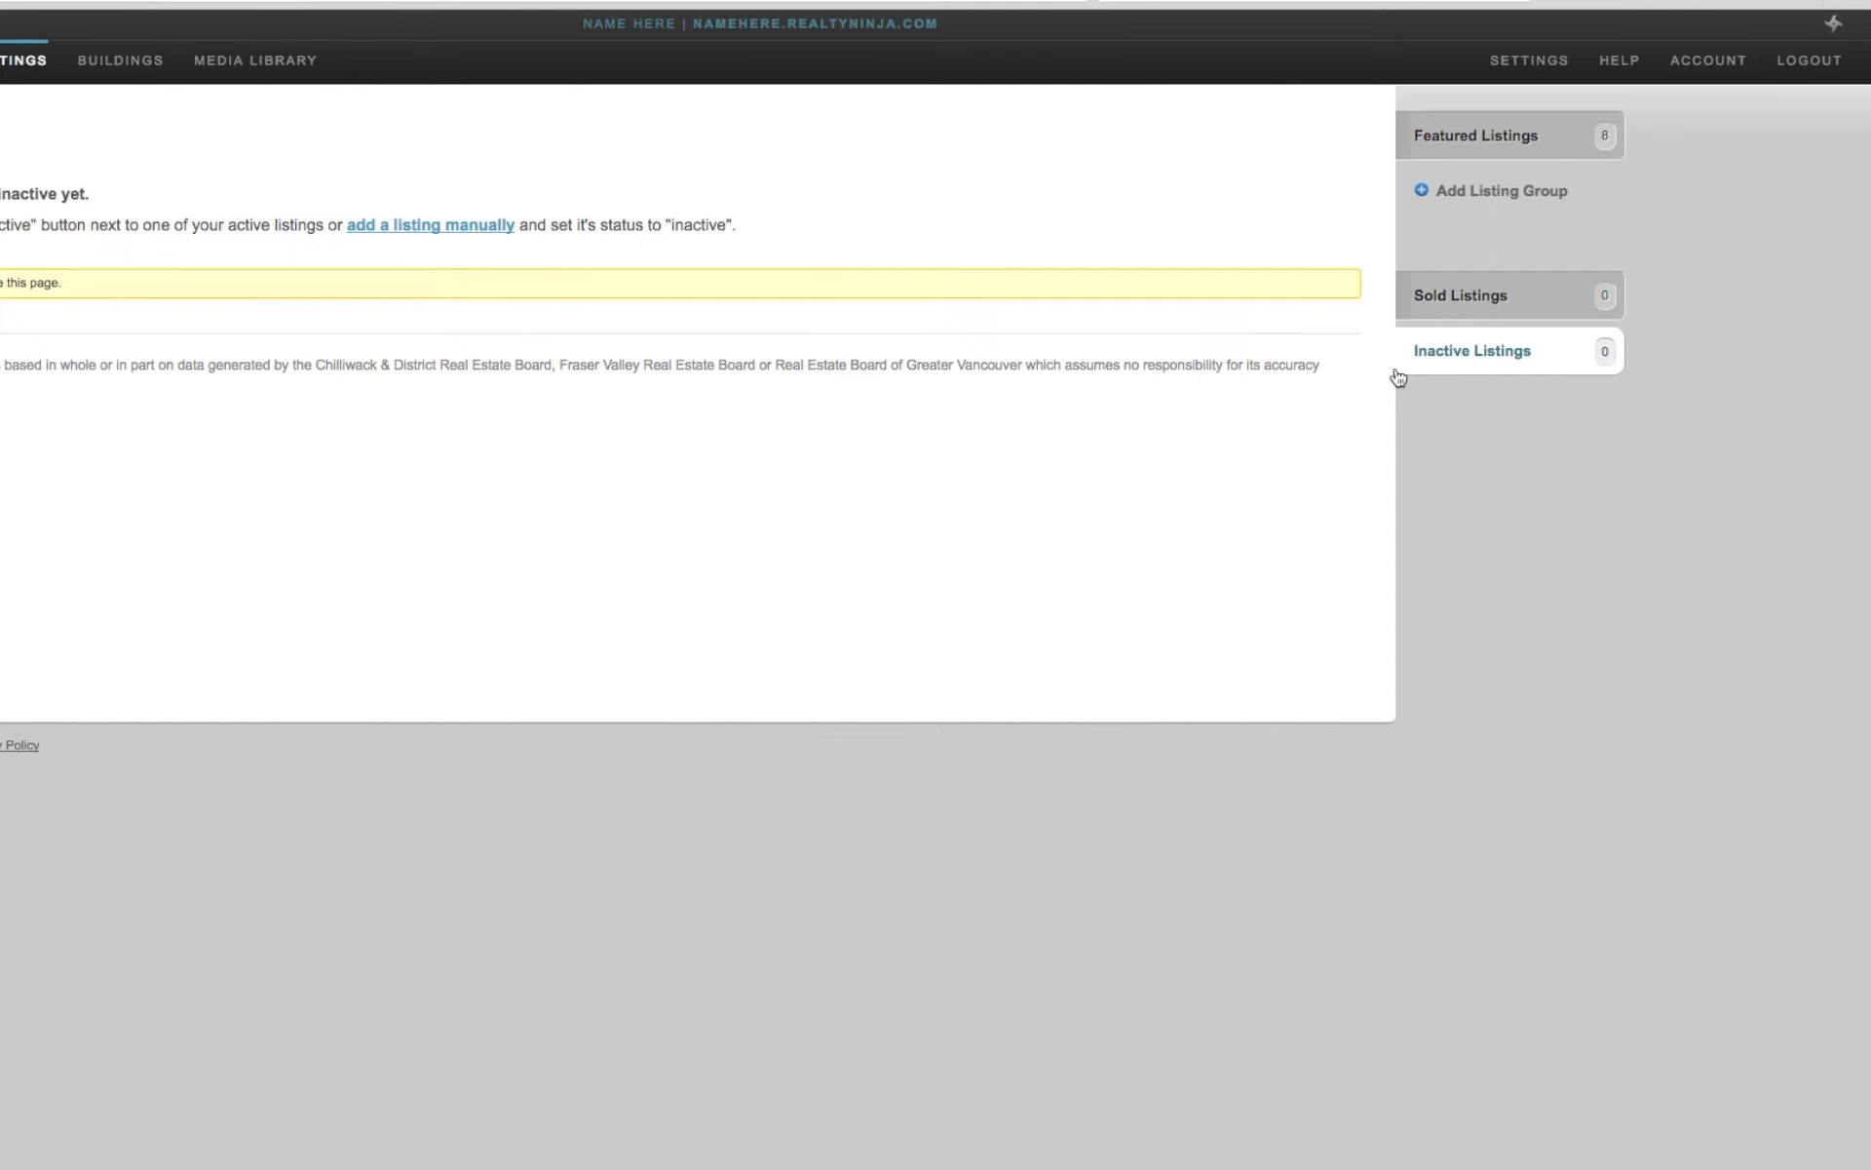
pyautogui.click(1503, 141)
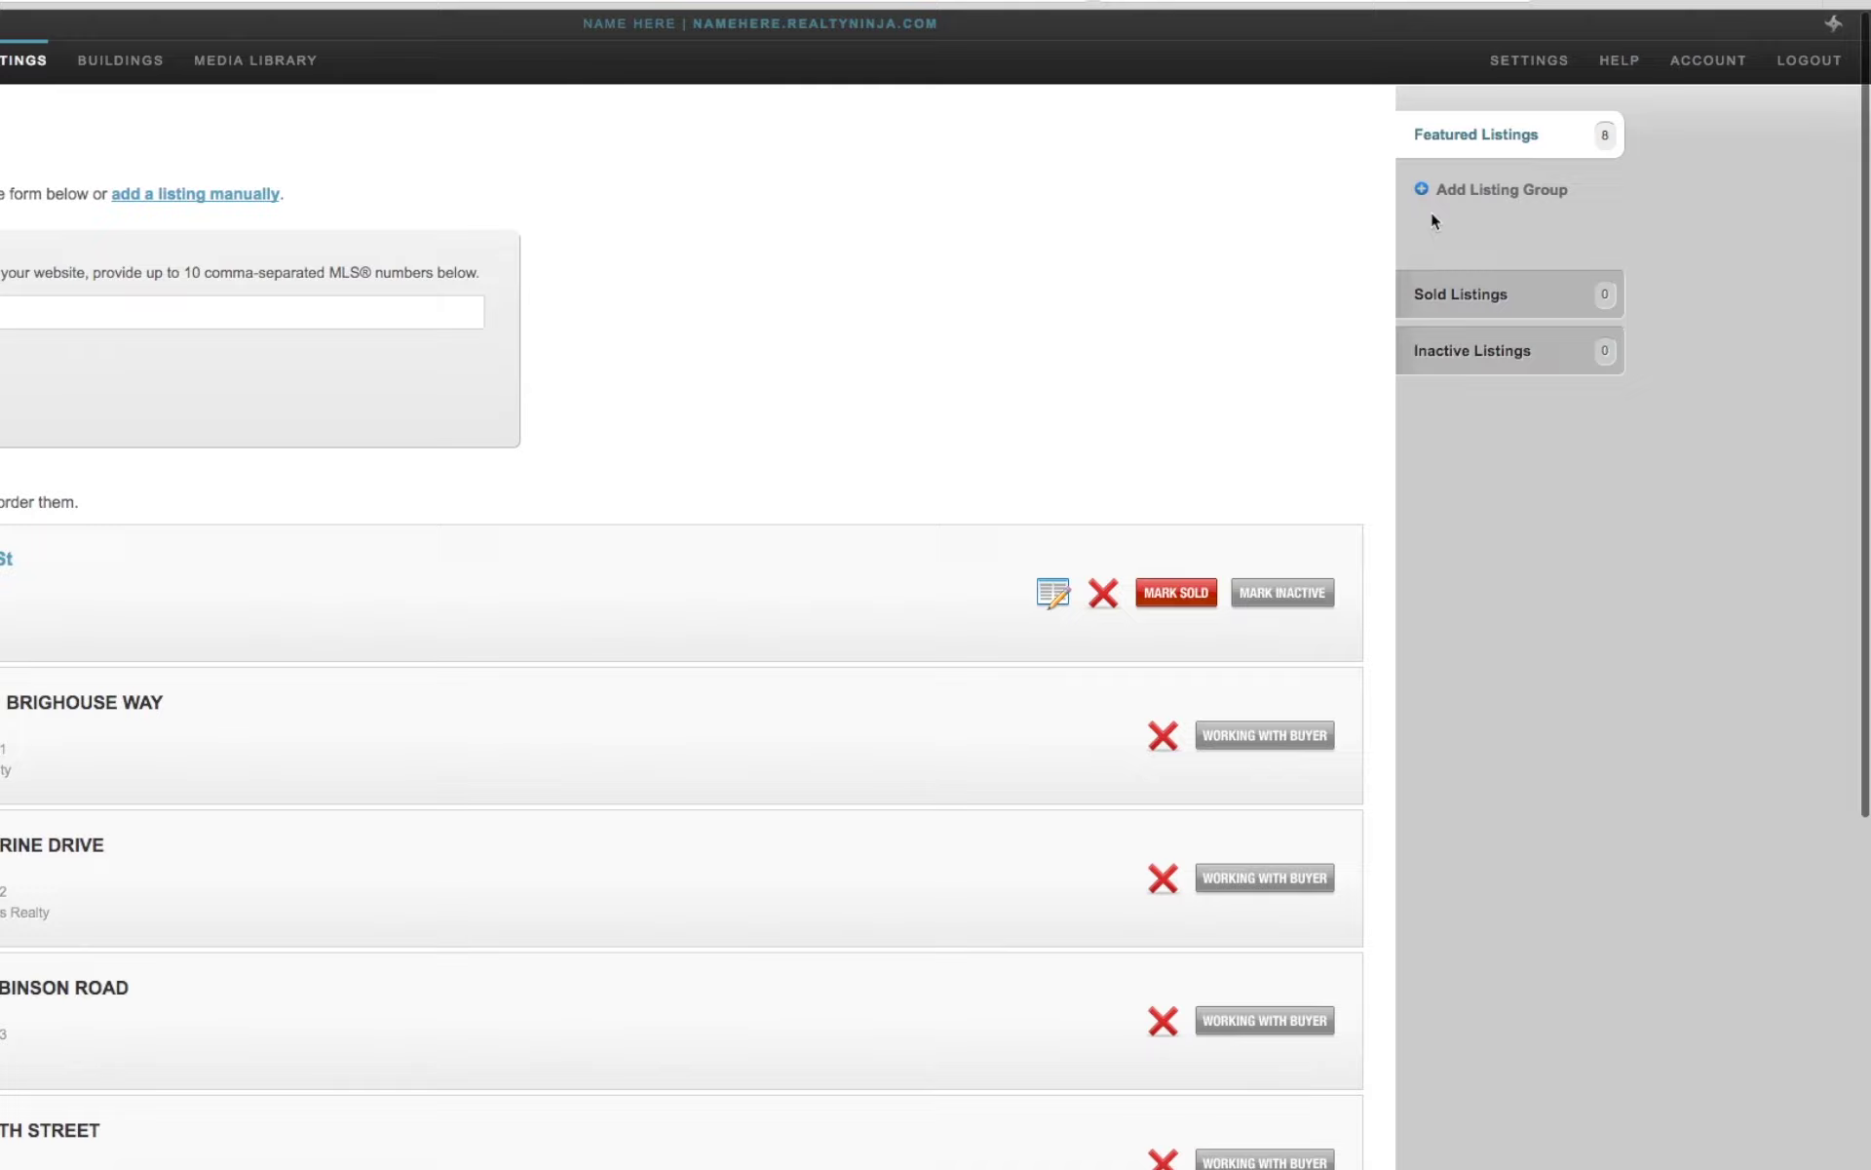
pyautogui.click(1175, 594)
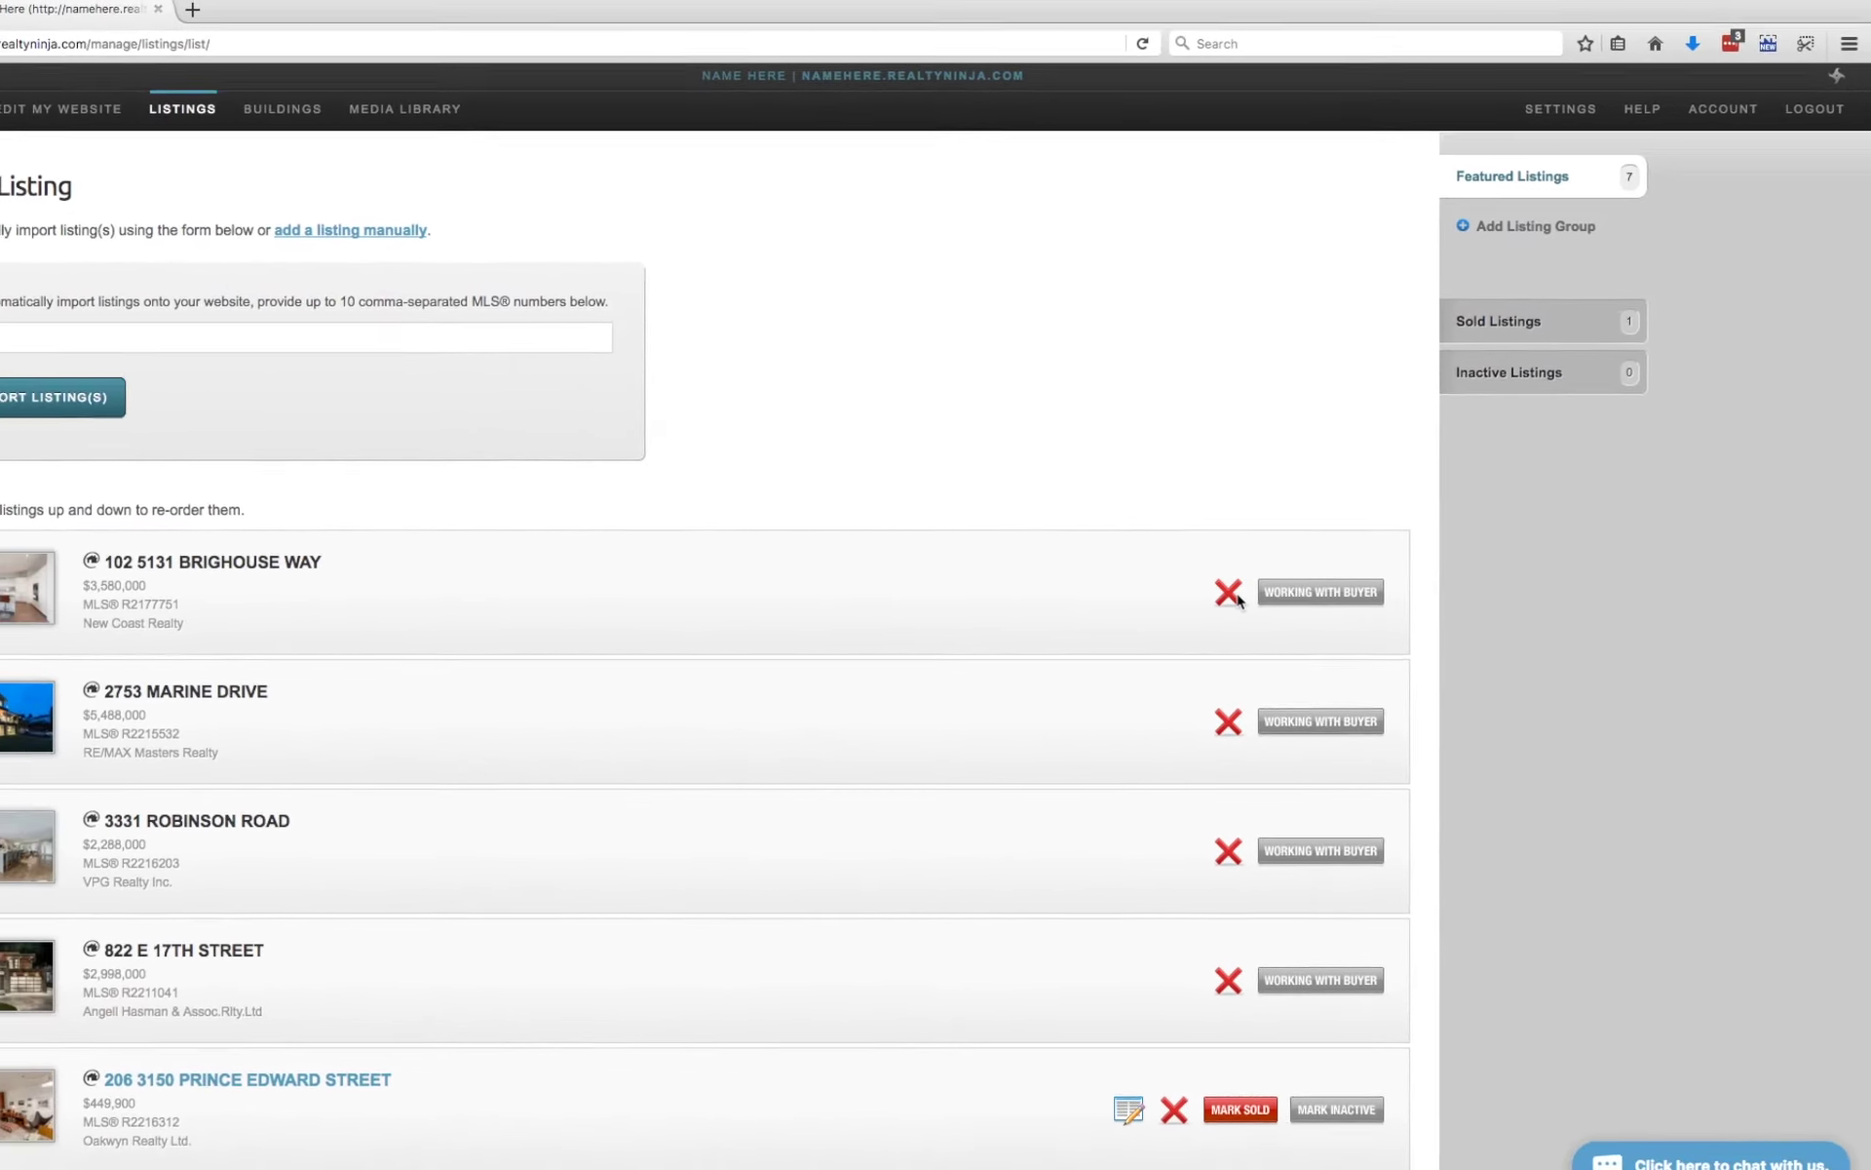